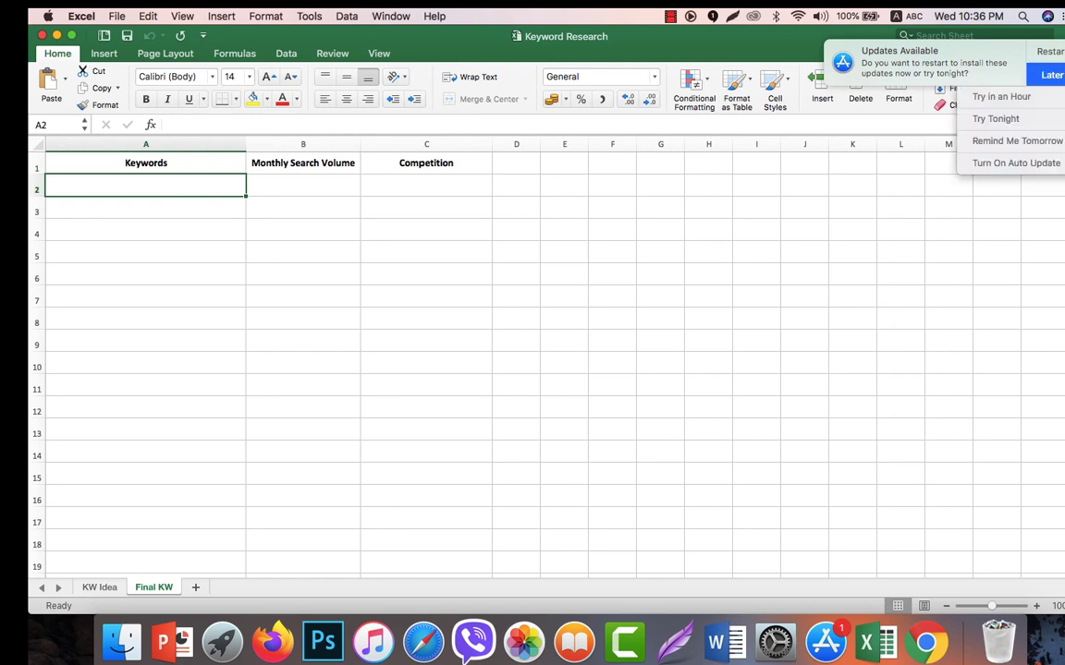
# - Postpone the system update until tomorrow and review the column headings on the KW Idea and Final KW sheets
pyautogui.click(1039, 142)
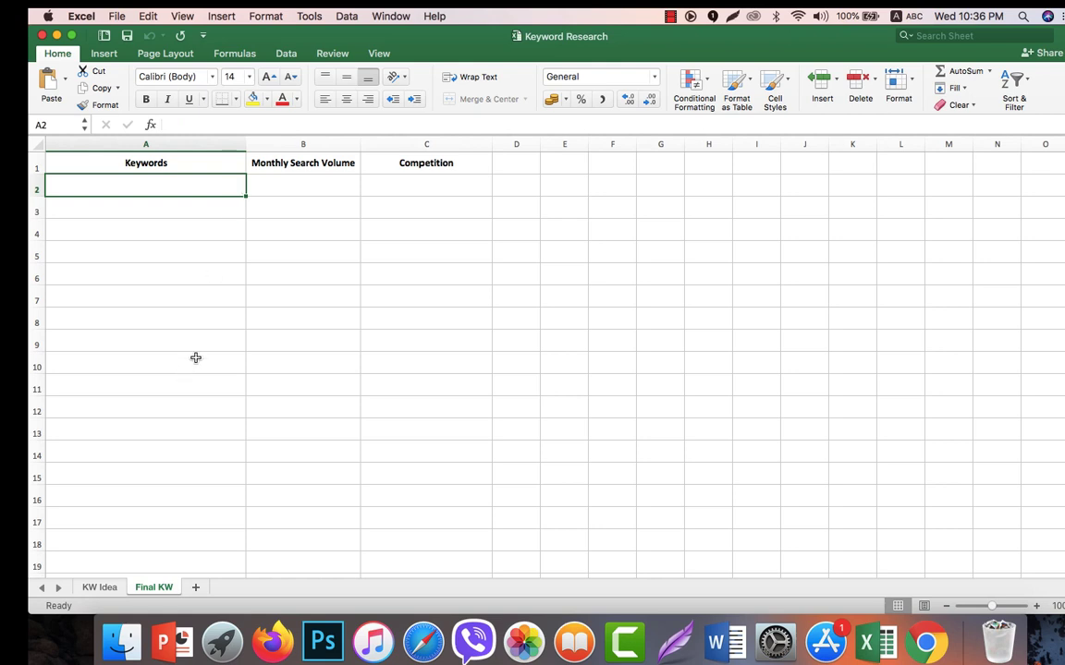
pyautogui.click(99, 587)
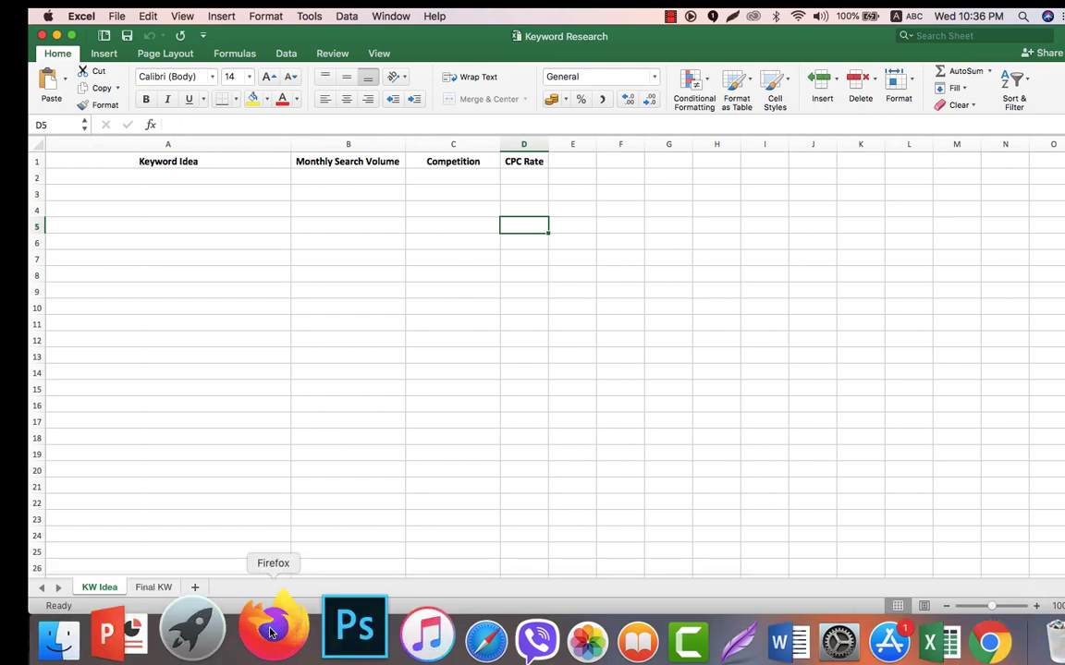
pyautogui.click(148, 589)
pyautogui.click(99, 589)
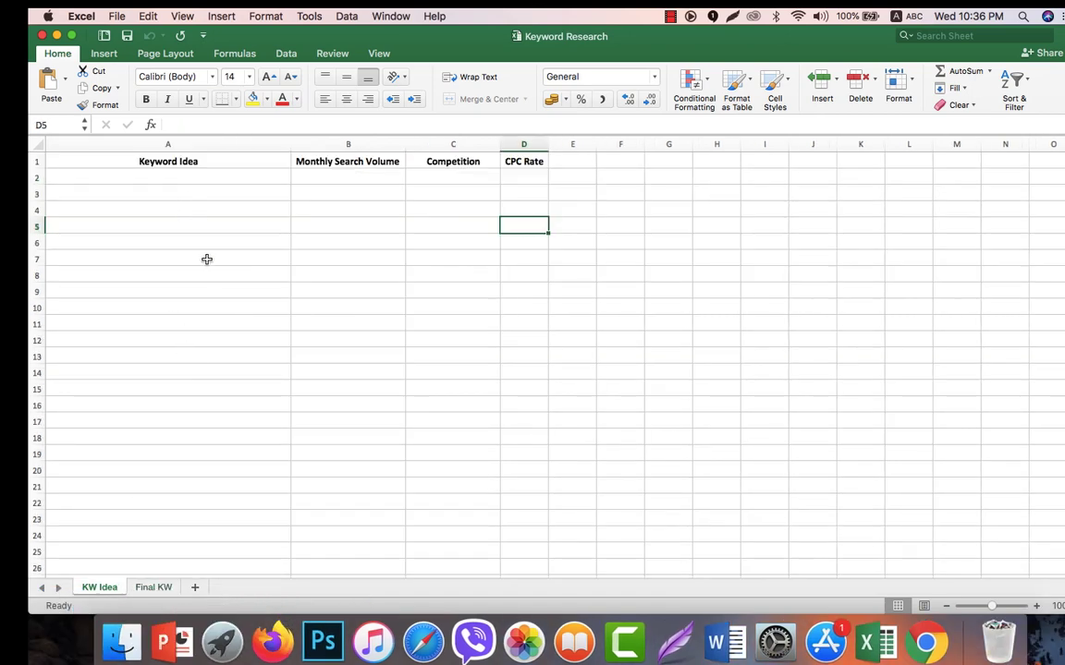
pyautogui.click(153, 587)
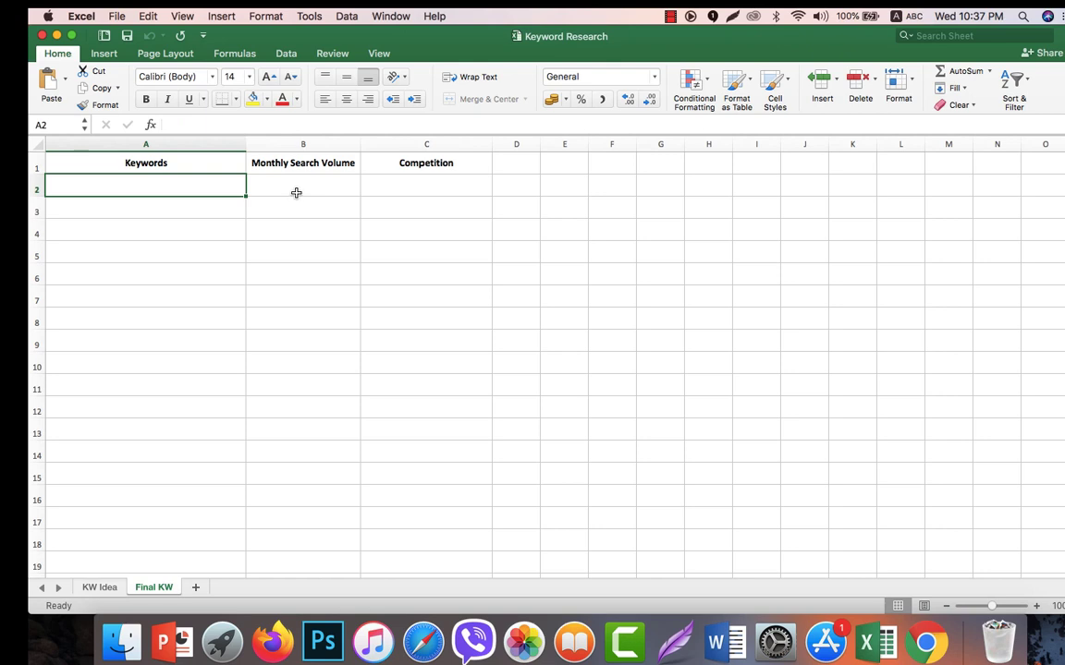
# - Switch to Chrome and close the Neil Patel article on keyword research
pyautogui.click(927, 641)
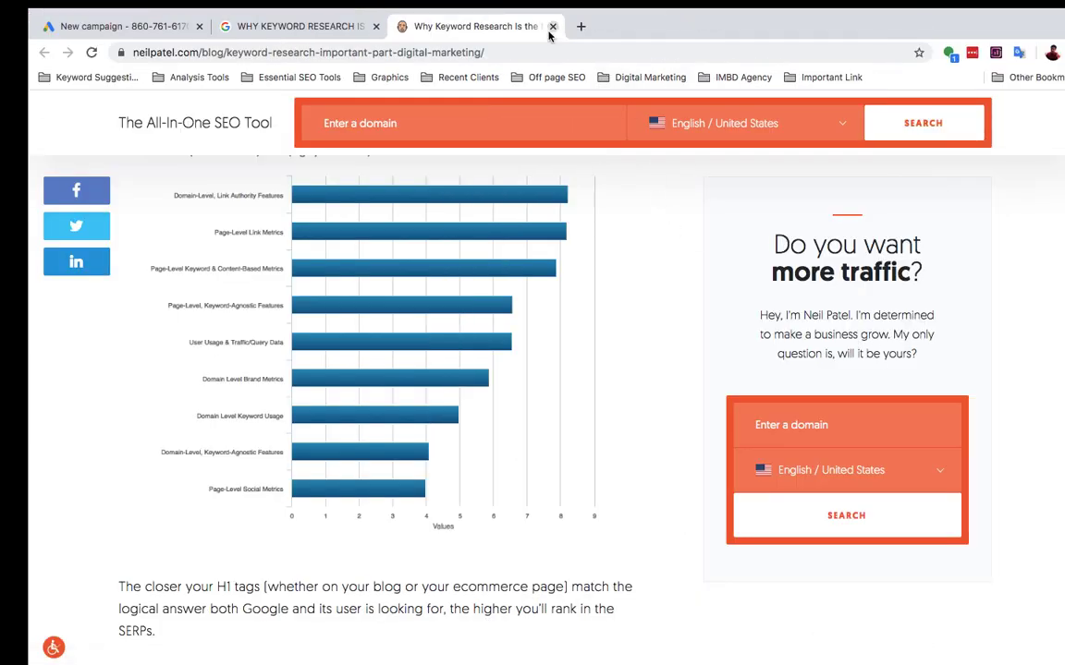
pyautogui.click(552, 27)
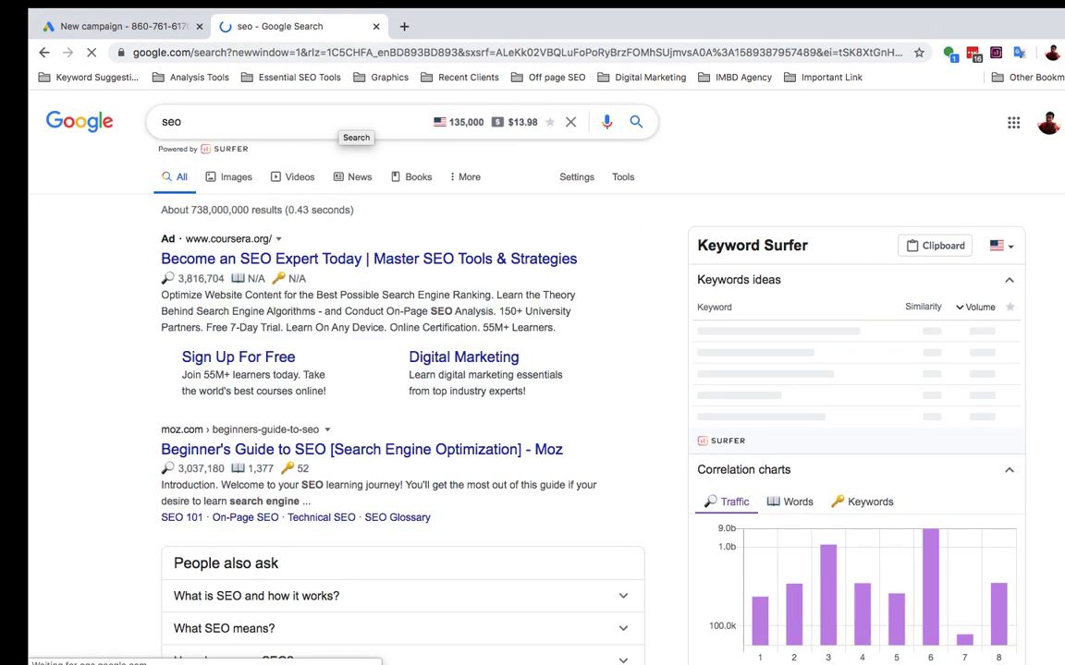
pyautogui.moveTo(869, 647)
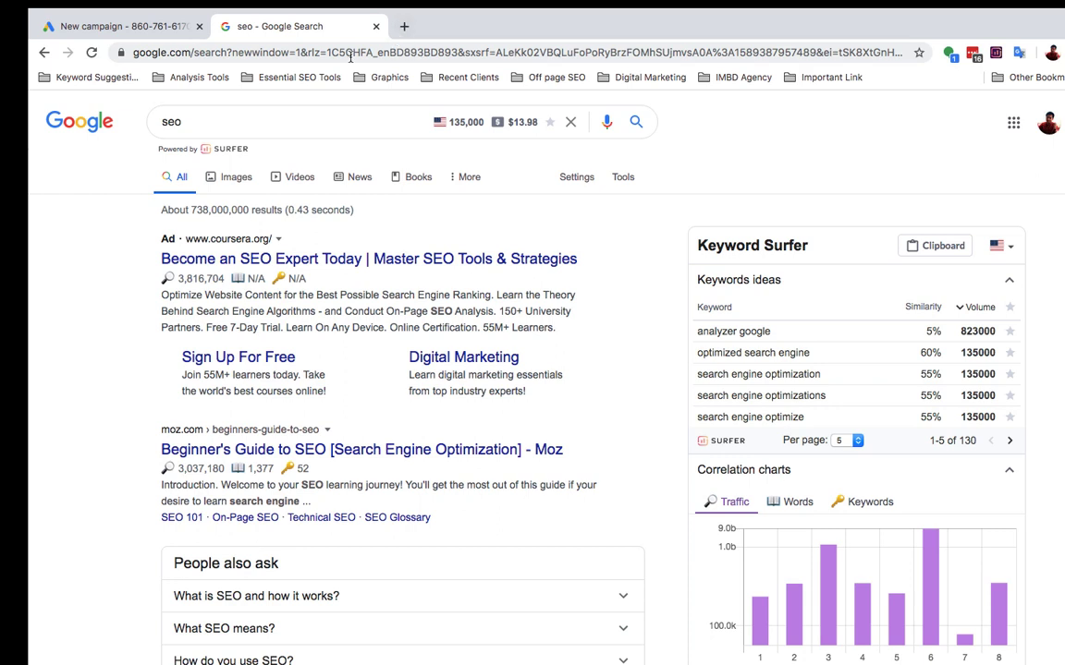
# - Search Google for "keyword surfer" in place of "seo"
pyautogui.click(327, 121)
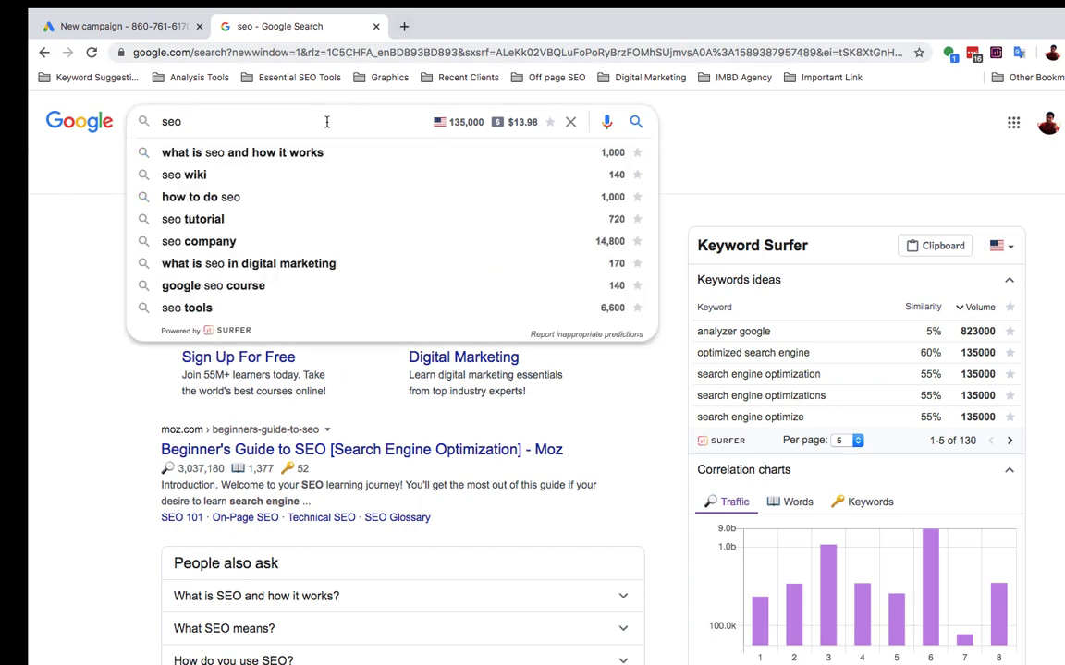
pyautogui.press('BackSpace')
pyautogui.press('BackSpace')
pyautogui.press('BackSpace')
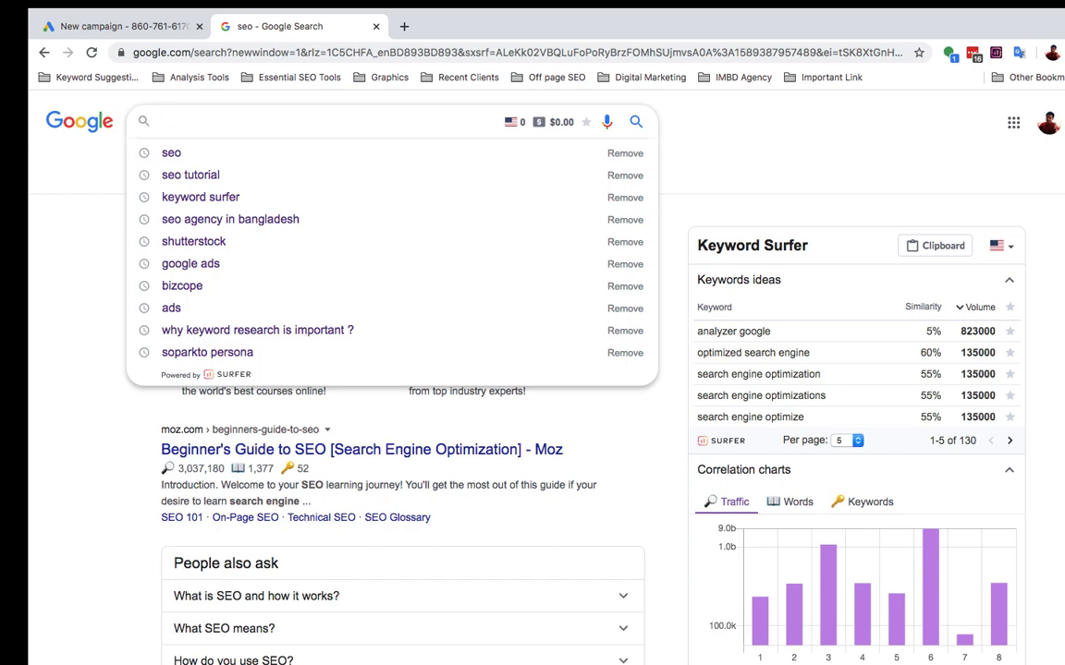
pyautogui.write('keyword')
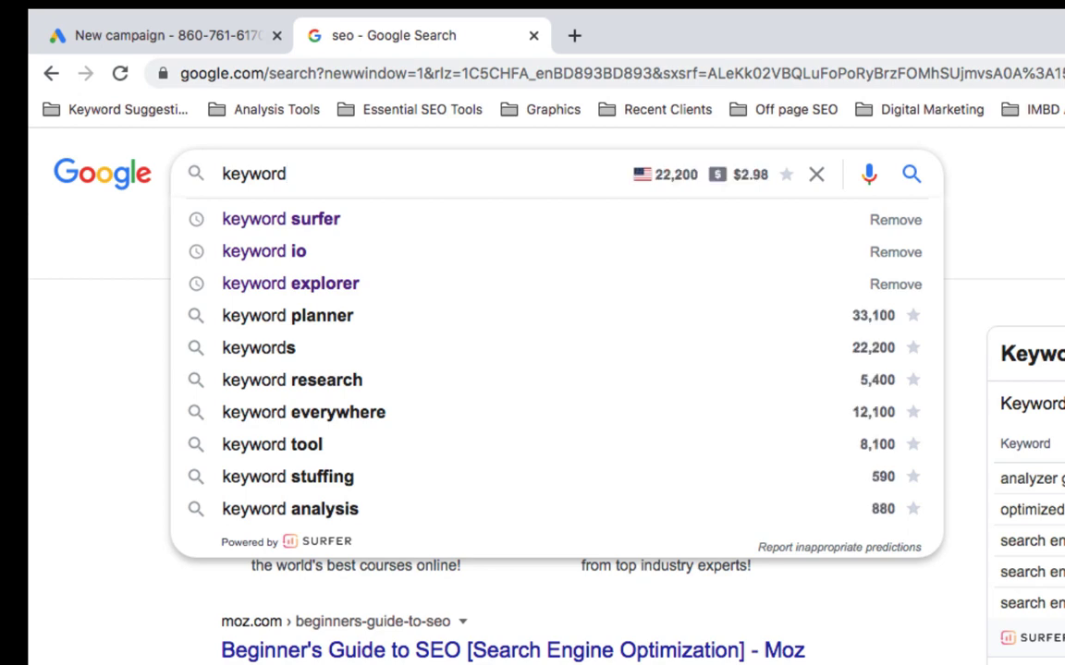
pyautogui.press('Down')
pyautogui.press('Return')
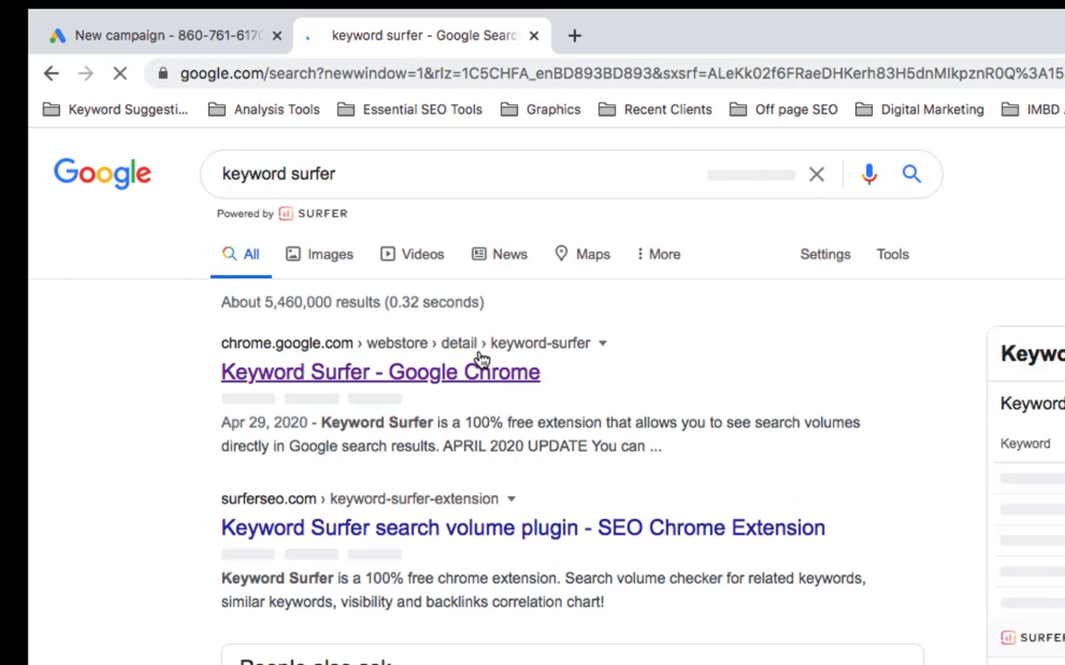
# - Open the Keyword Surfer extension page in the Chrome Web Store from the results, review it and close it
pyautogui.click(480, 373)
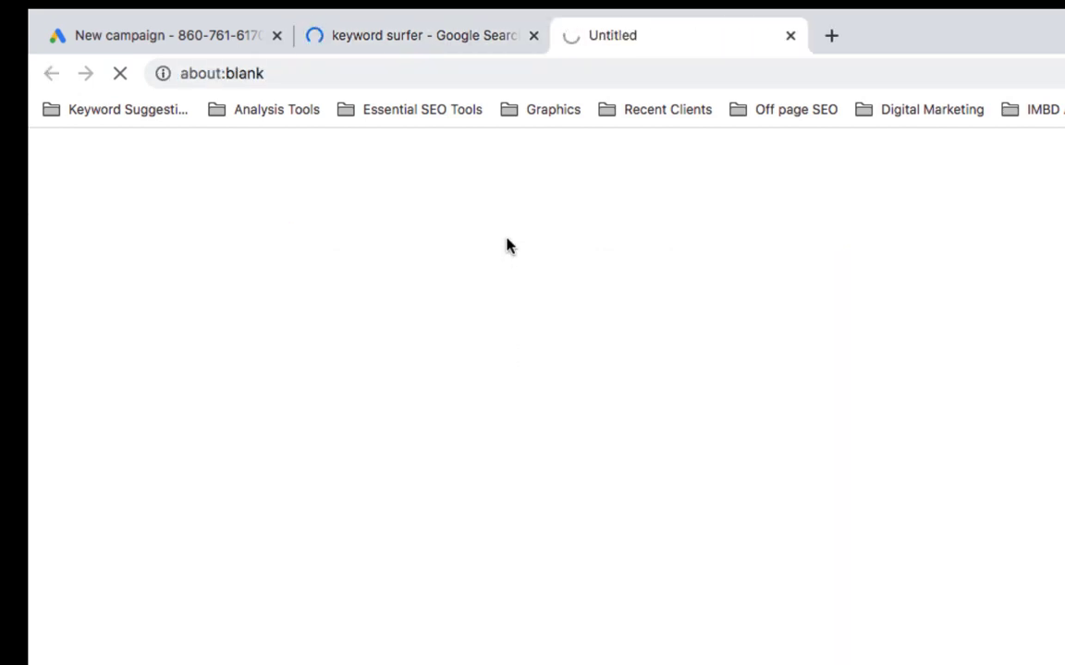
pyautogui.click(475, 39)
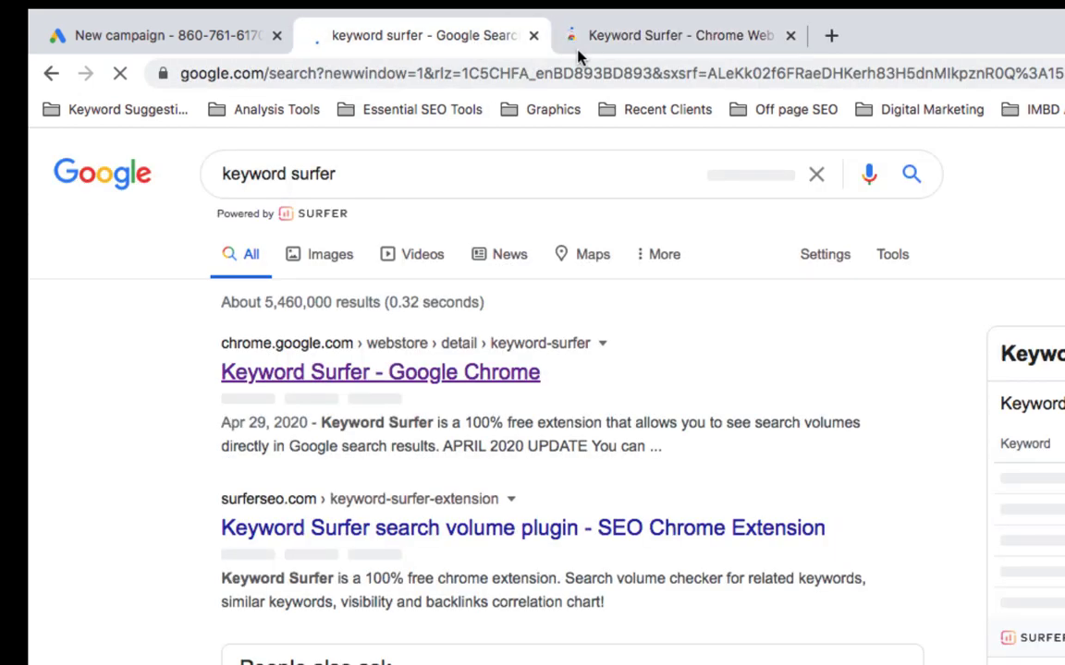
pyautogui.click(619, 42)
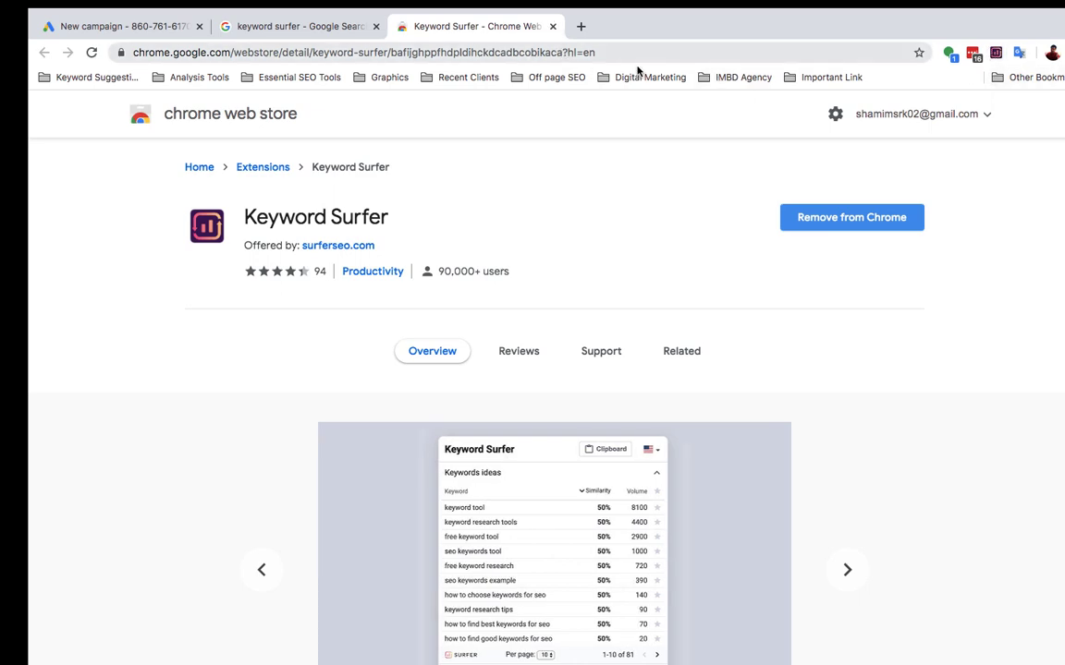
pyautogui.click(551, 27)
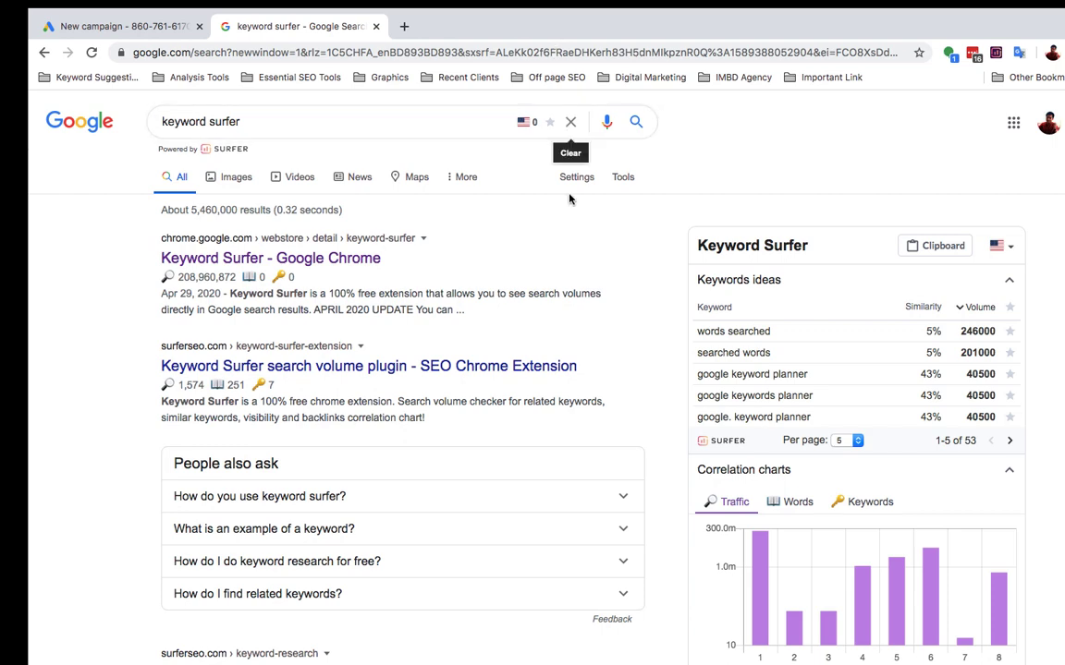
# - Look over the Keyword Surfer data beside the results, and run a new Google search for "seo agency"
pyautogui.scroll(-1, 800, 308)
pyautogui.scroll(-4, 801, 308)
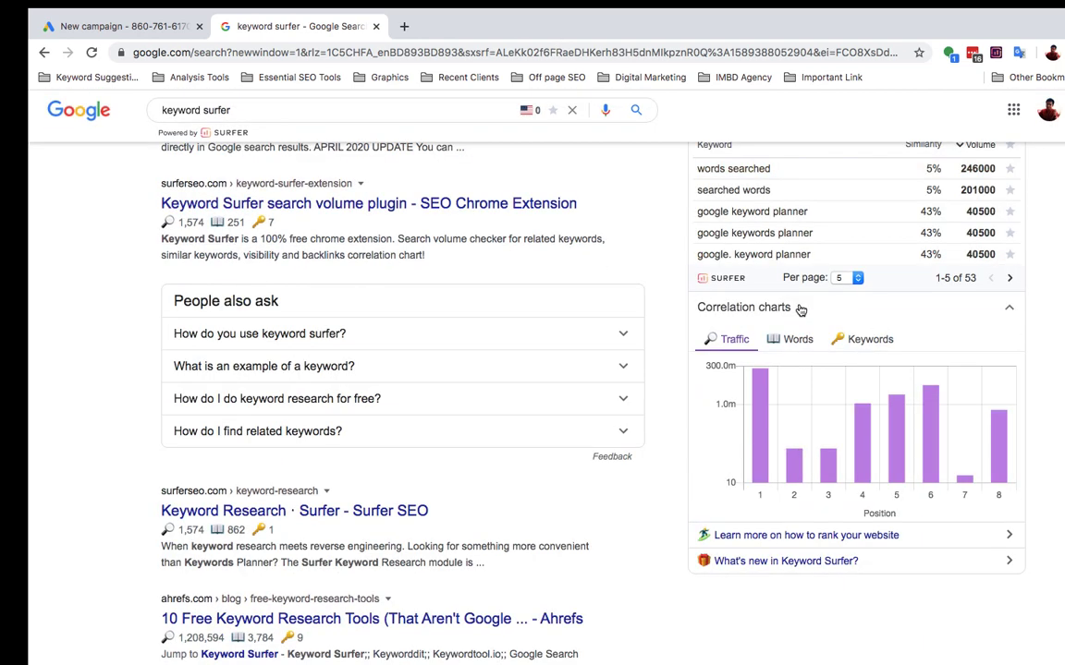
pyautogui.scroll(4, 800, 308)
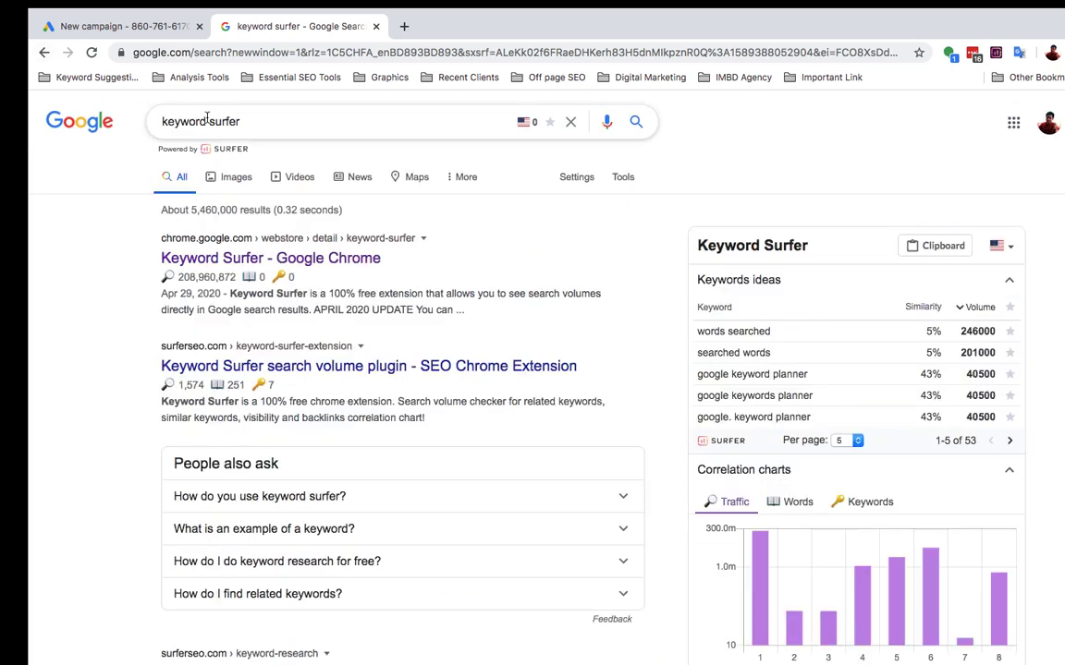
pyautogui.moveTo(263, 119); pyautogui.dragTo(138, 119)
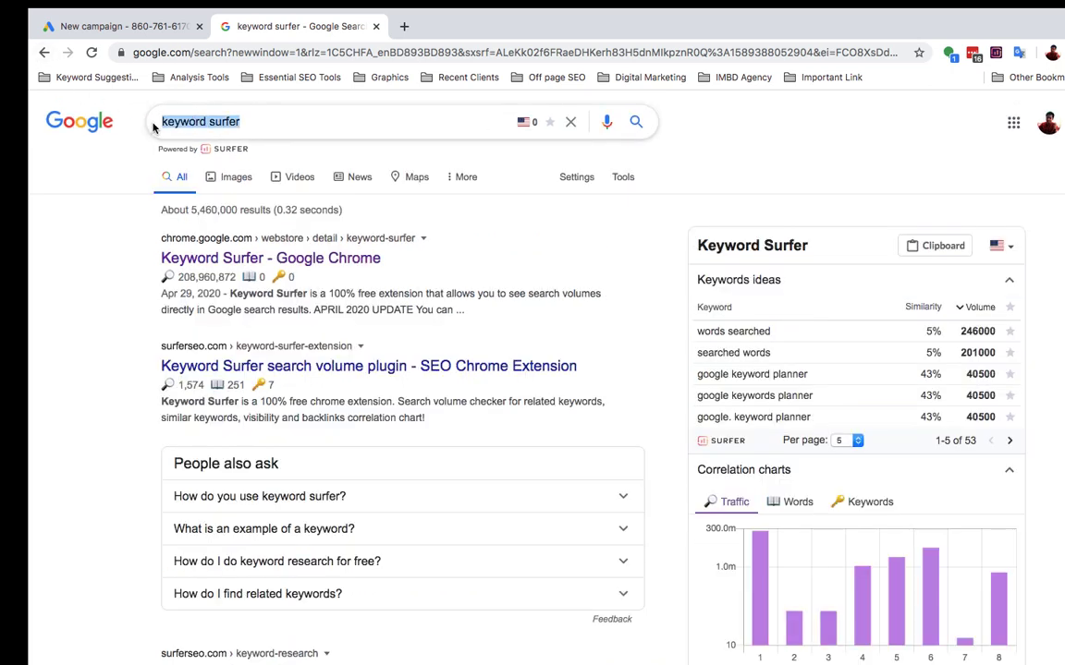
pyautogui.write('seo agen')
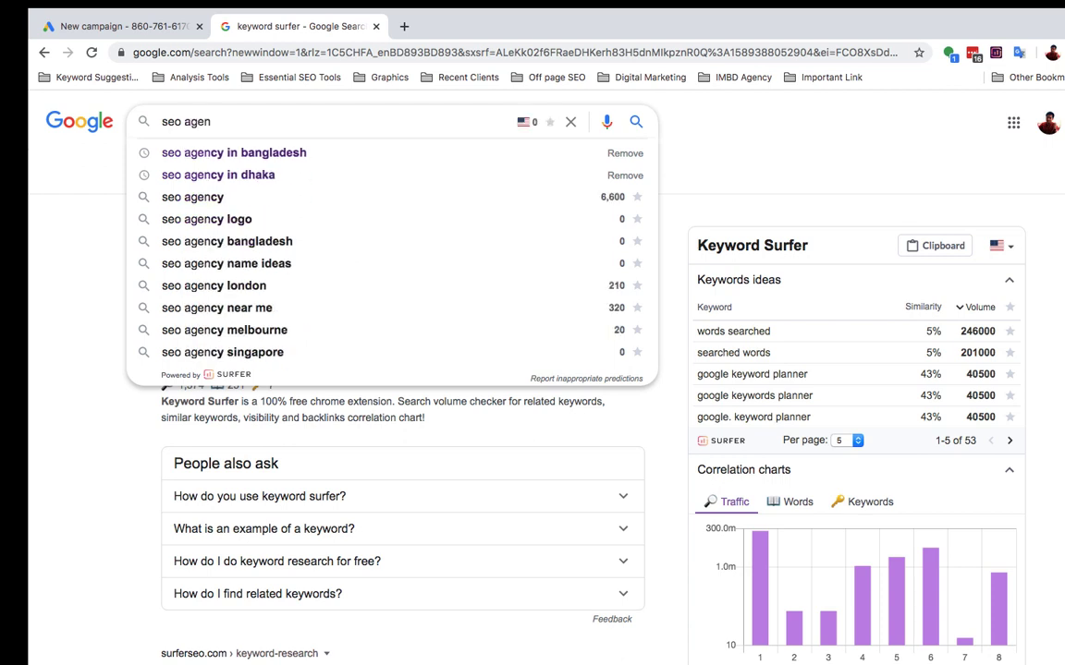
pyautogui.press('Down')
pyautogui.press('Down')
pyautogui.press('Down')
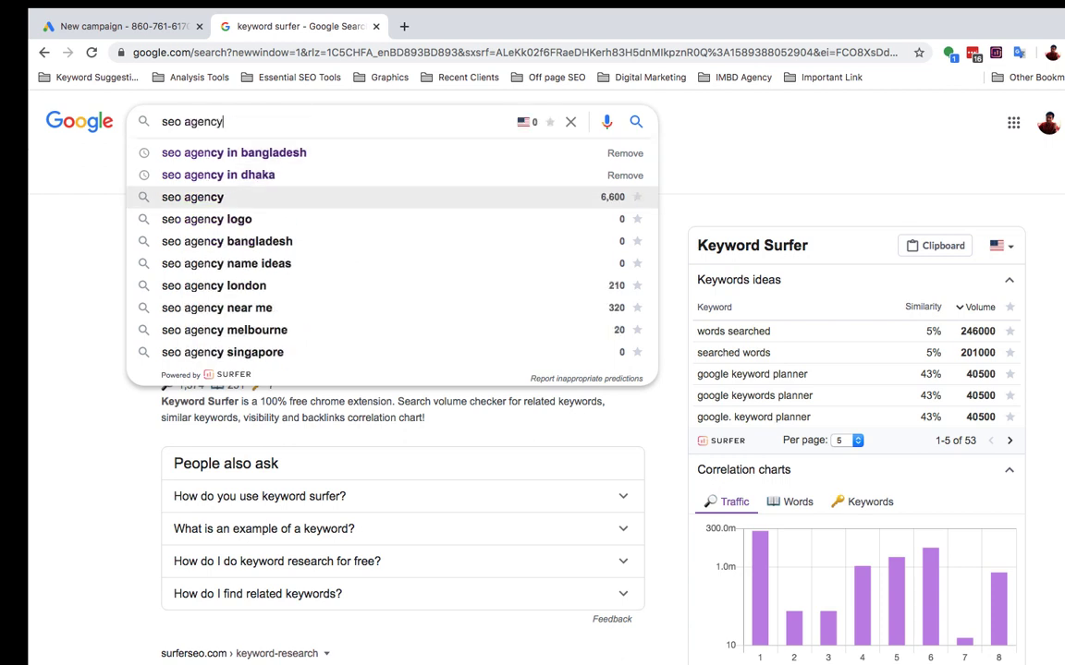
pyautogui.press('Return')
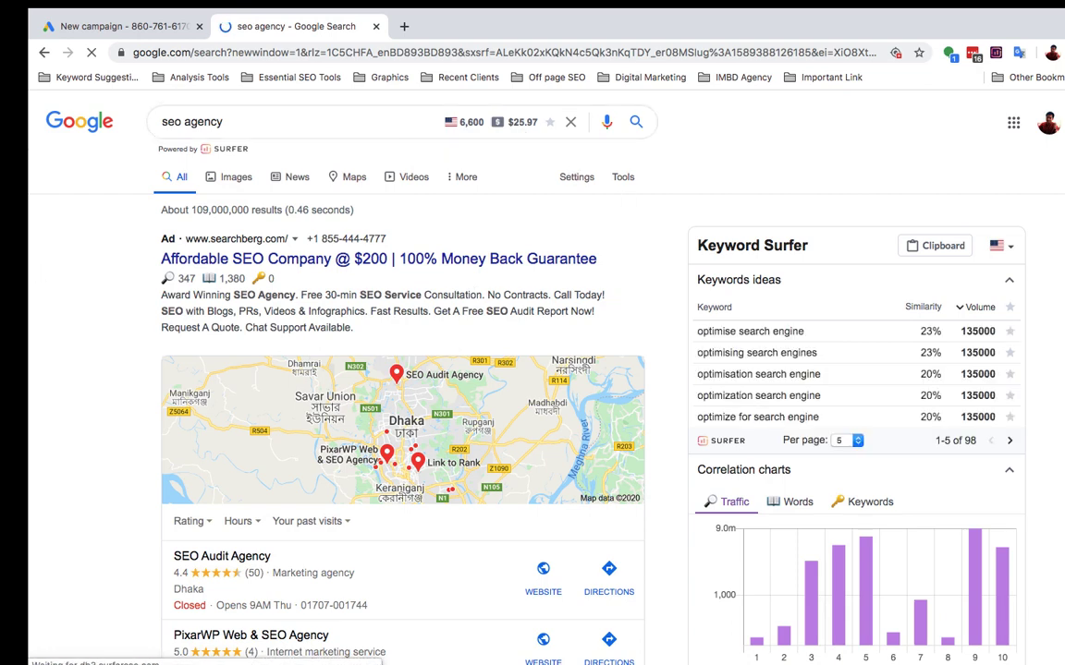
# - Search Keyword Surfer's country list for "ban" and close the list
pyautogui.click(1011, 252)
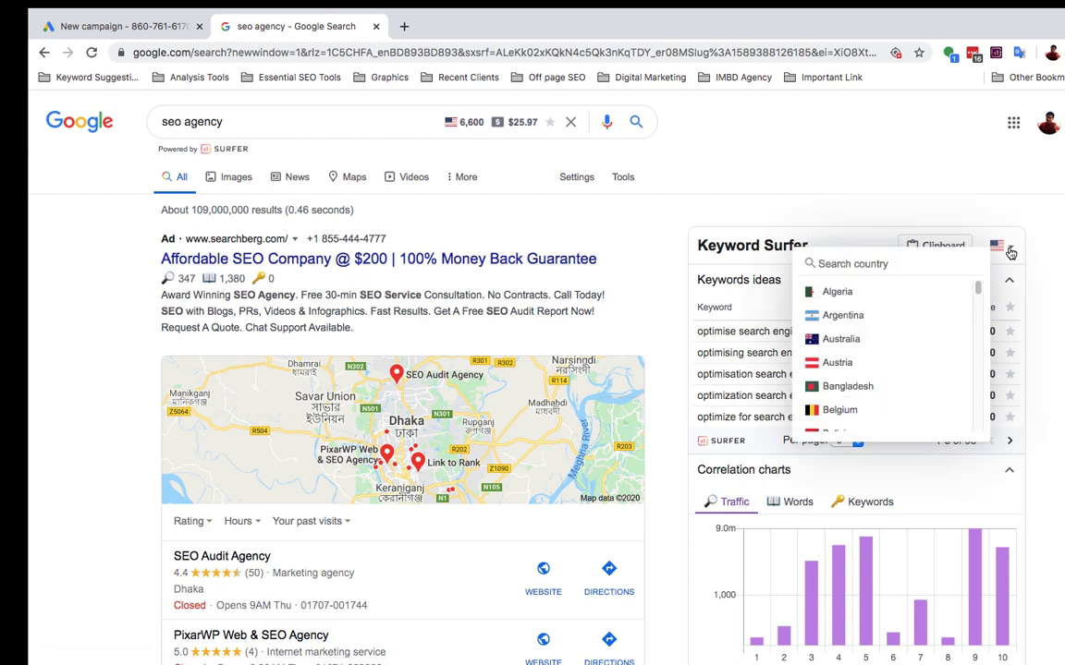
pyautogui.write('ban')
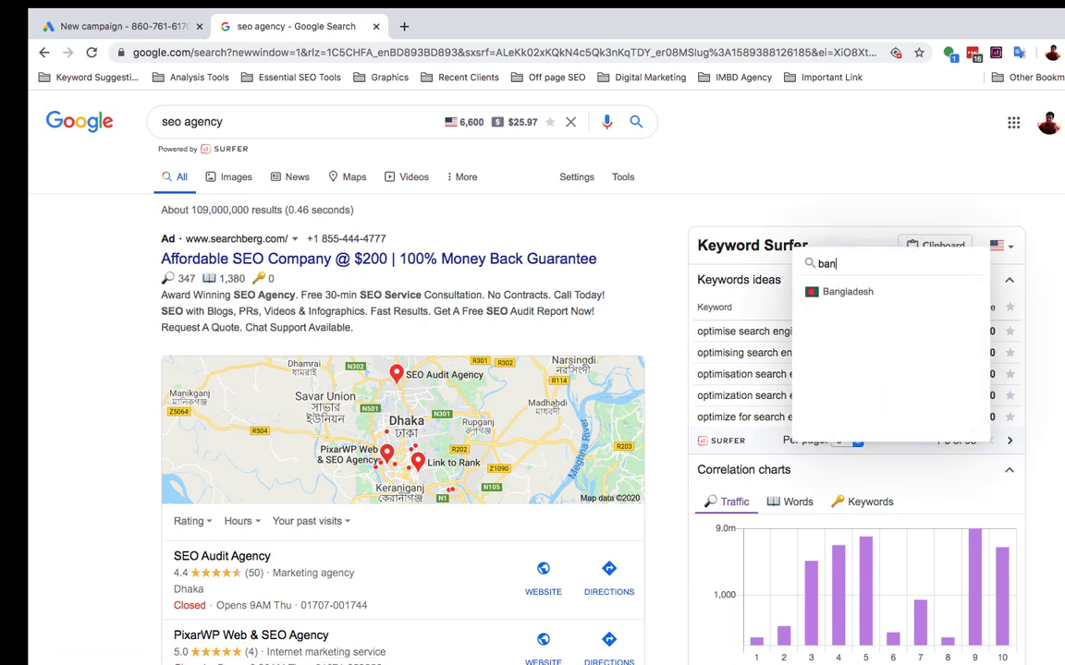
pyautogui.click(886, 199)
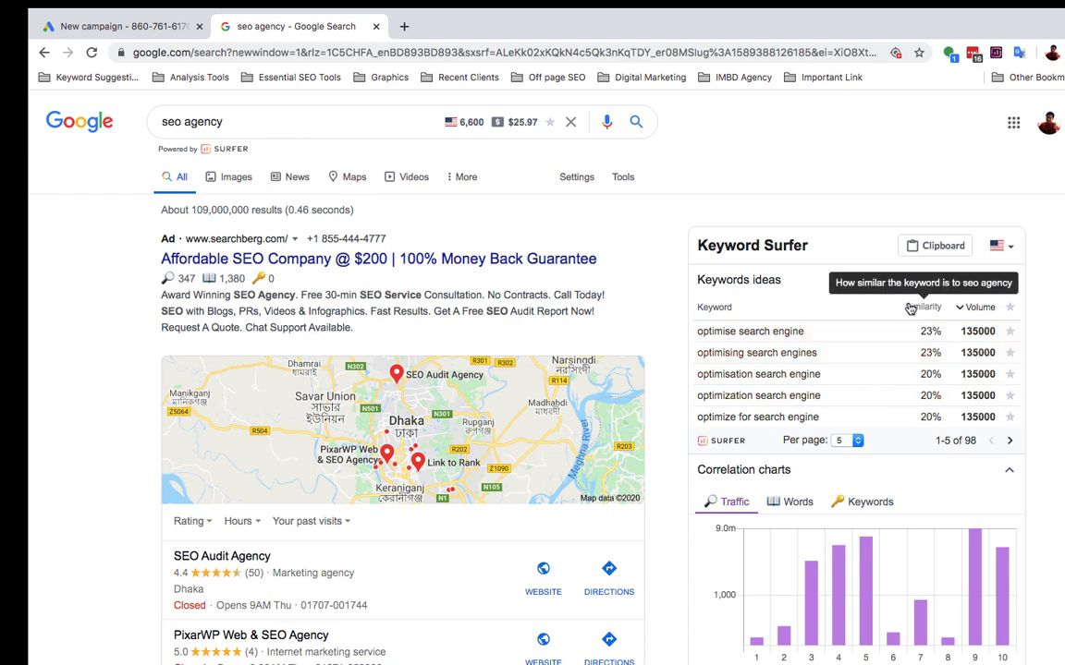
# - Add "optimise search engine", "optimising search engines", "optimization search engine" and "optimize for search engine" to the Keyword Surfer clipboard
pyautogui.click(1012, 332)
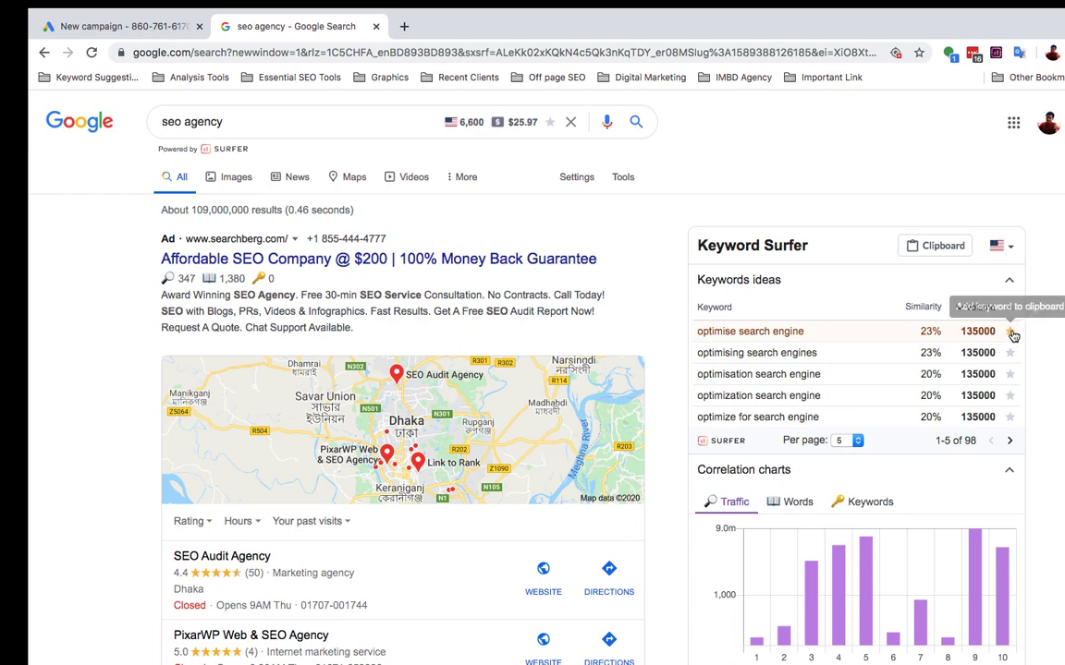
pyautogui.click(1010, 395)
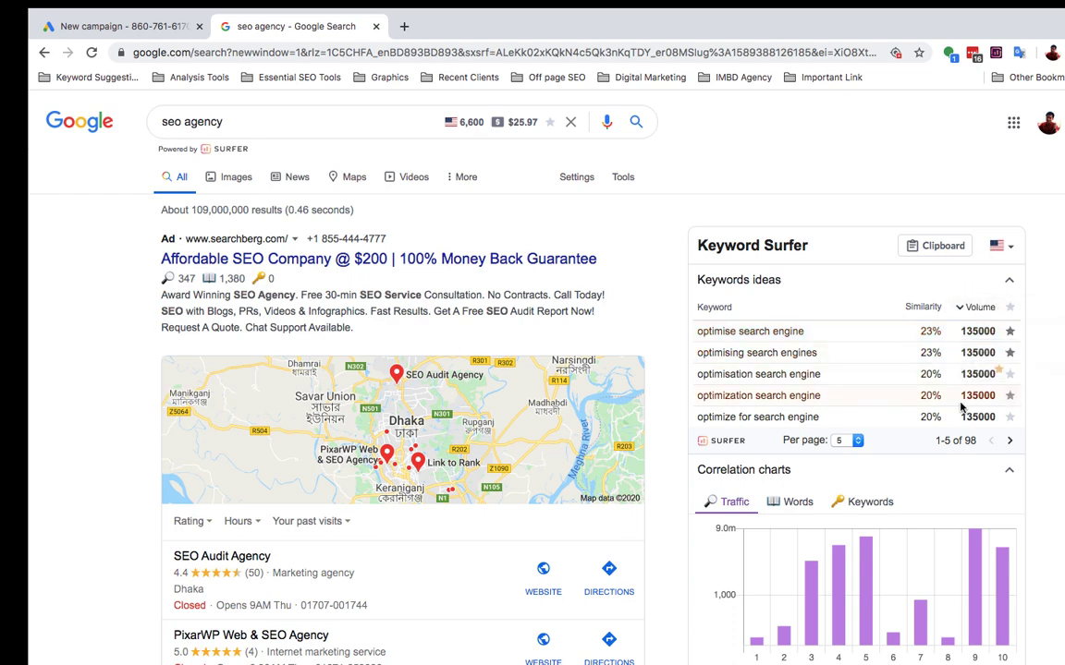
pyautogui.click(1009, 417)
# - Export the Keyword Surfer clipboard as CSV and open the downloaded file in Excel
pyautogui.click(950, 252)
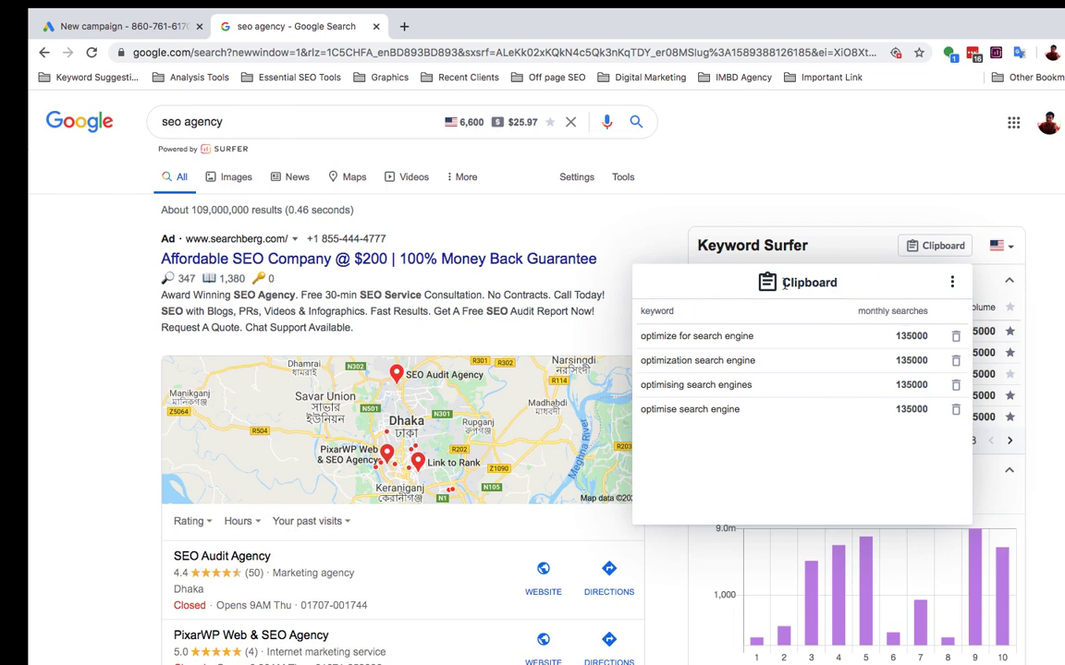
pyautogui.click(952, 282)
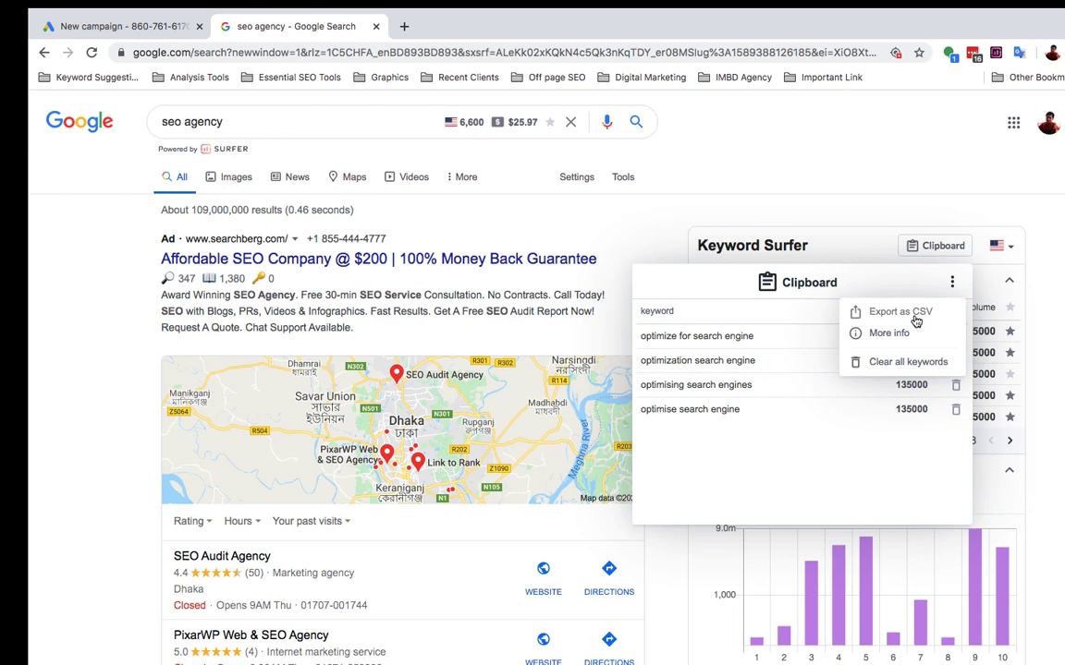
pyautogui.click(915, 314)
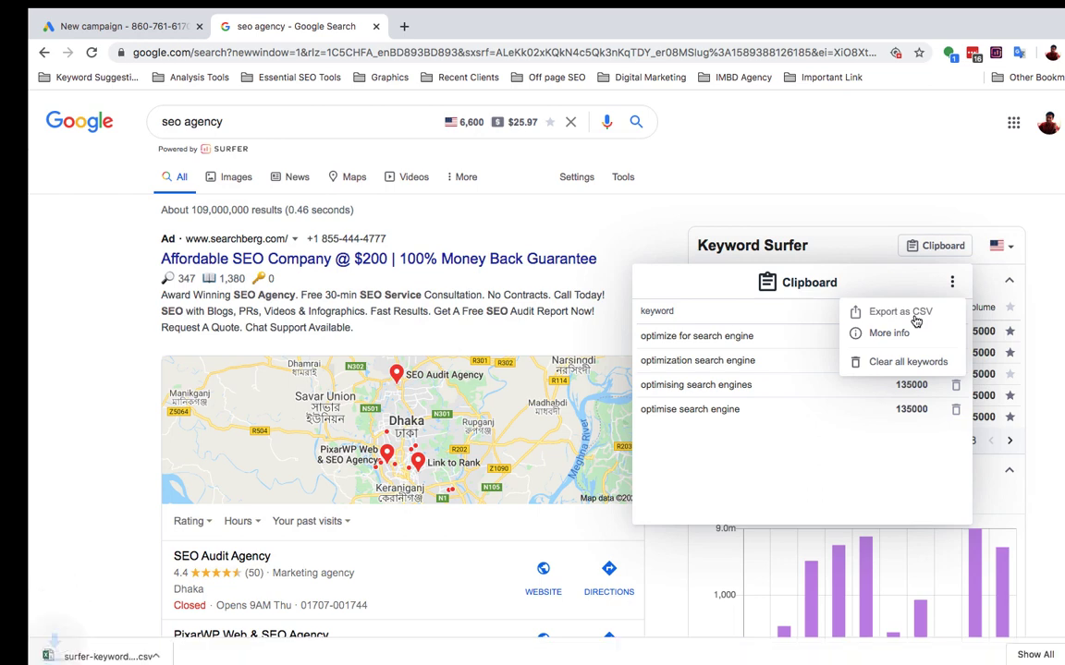
pyautogui.click(105, 656)
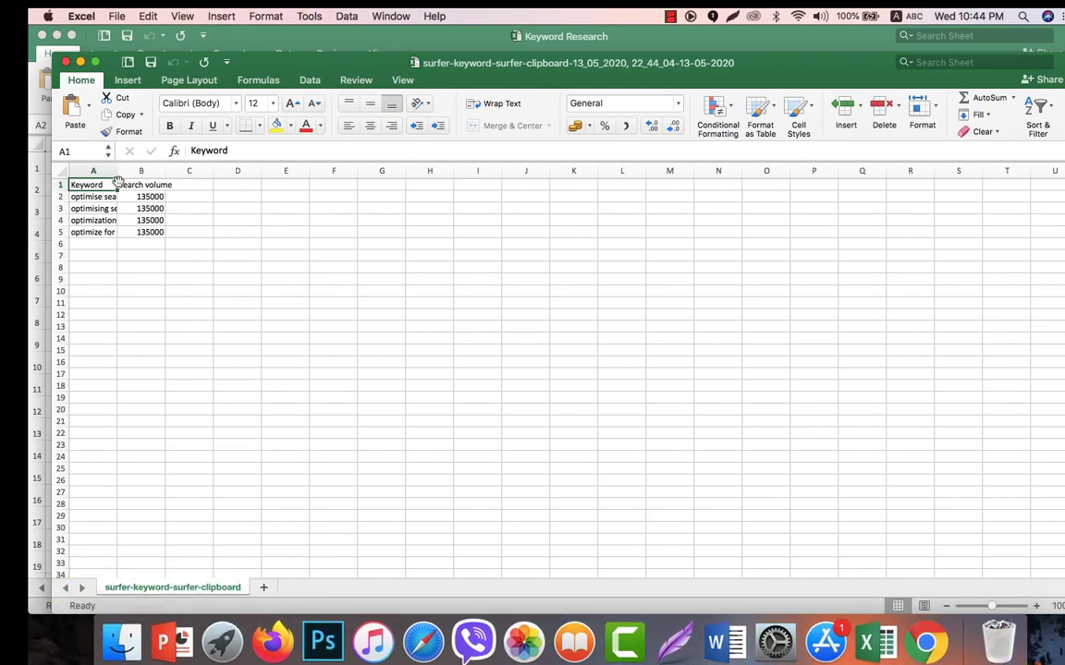
# - Widen column A so the full keywords fit, and open cell A2 for editing
pyautogui.moveTo(117, 171); pyautogui.dragTo(221, 173)
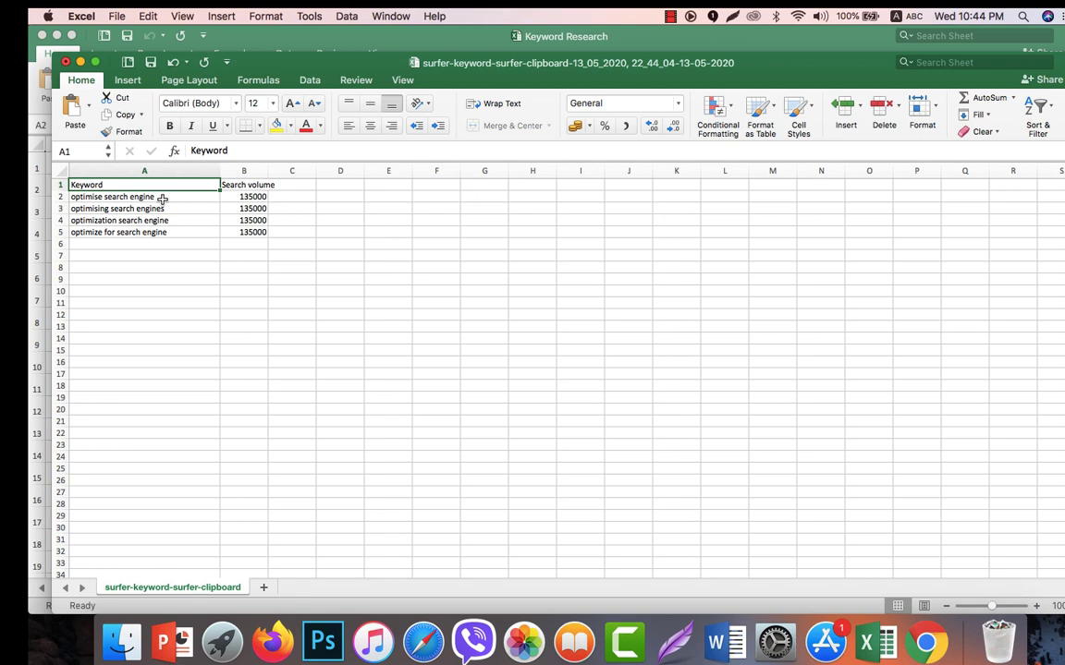
pyautogui.click(162, 199)
pyautogui.doubleClick(162, 199)
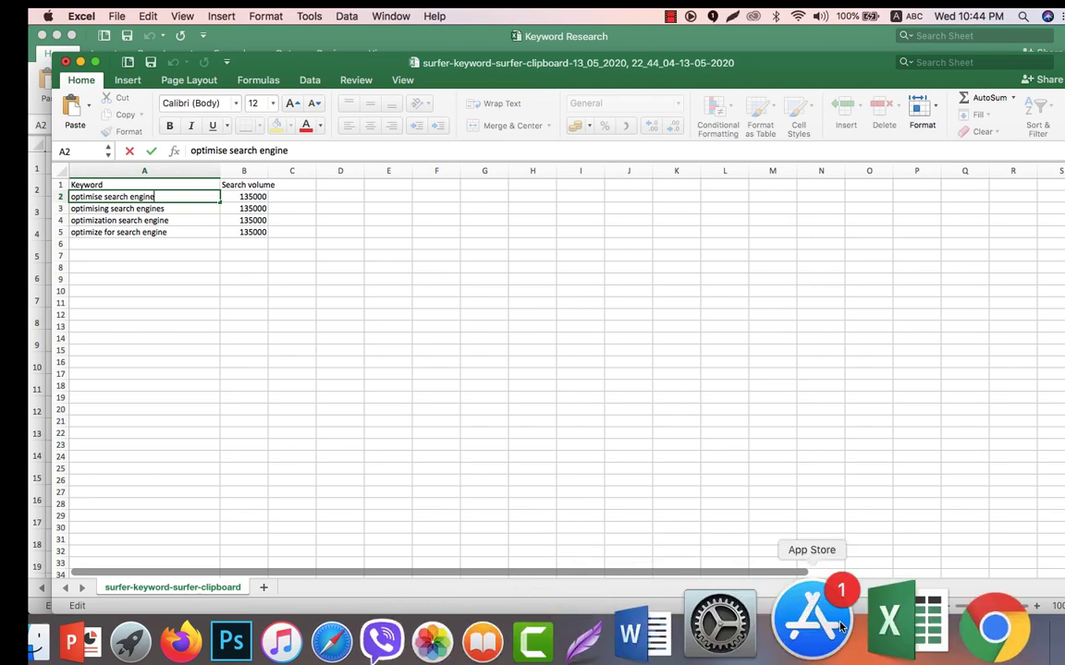
# - Switch back to Chrome, close the Keyword Surfer clipboard and examine the metrics under the first "seo agency" result
pyautogui.click(915, 617)
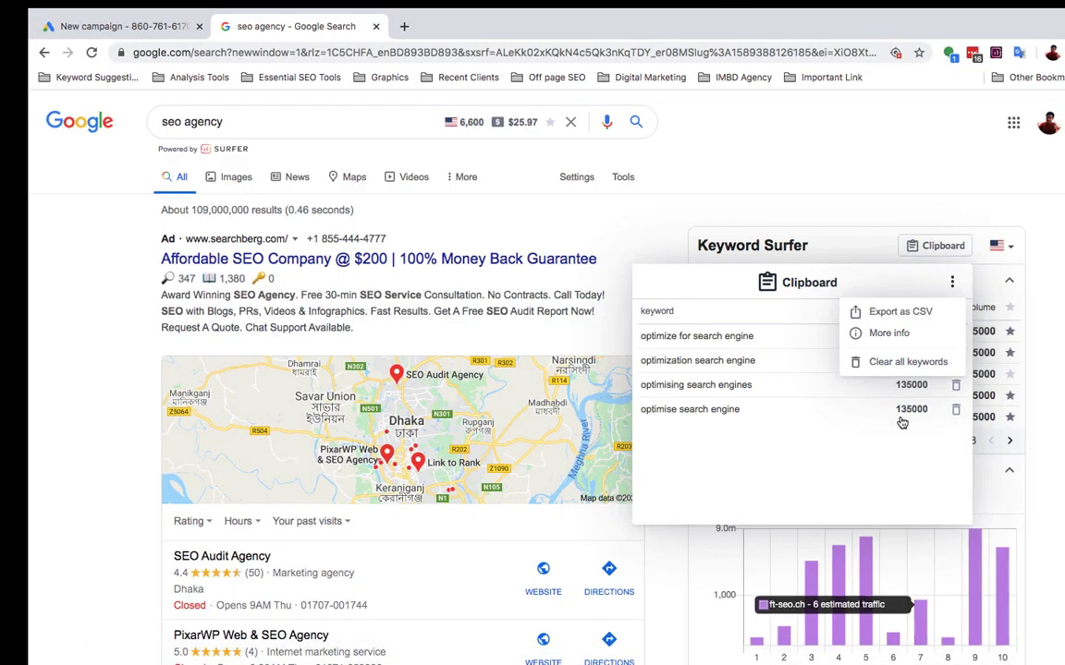
pyautogui.click(827, 192)
pyautogui.scroll(-1, 827, 487)
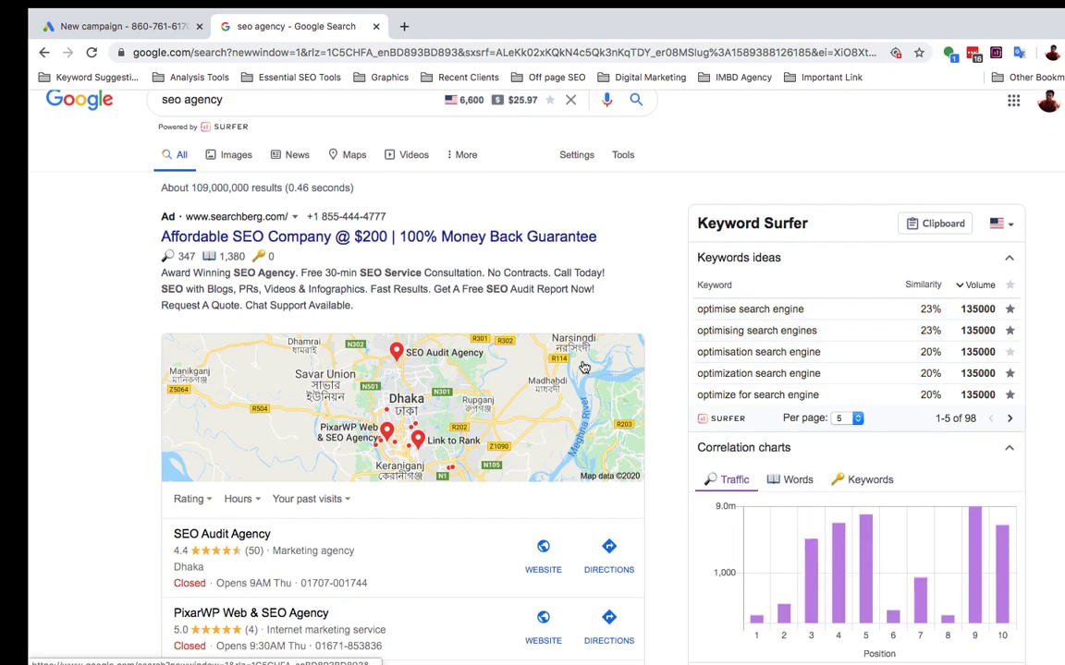
pyautogui.moveTo(172, 259)
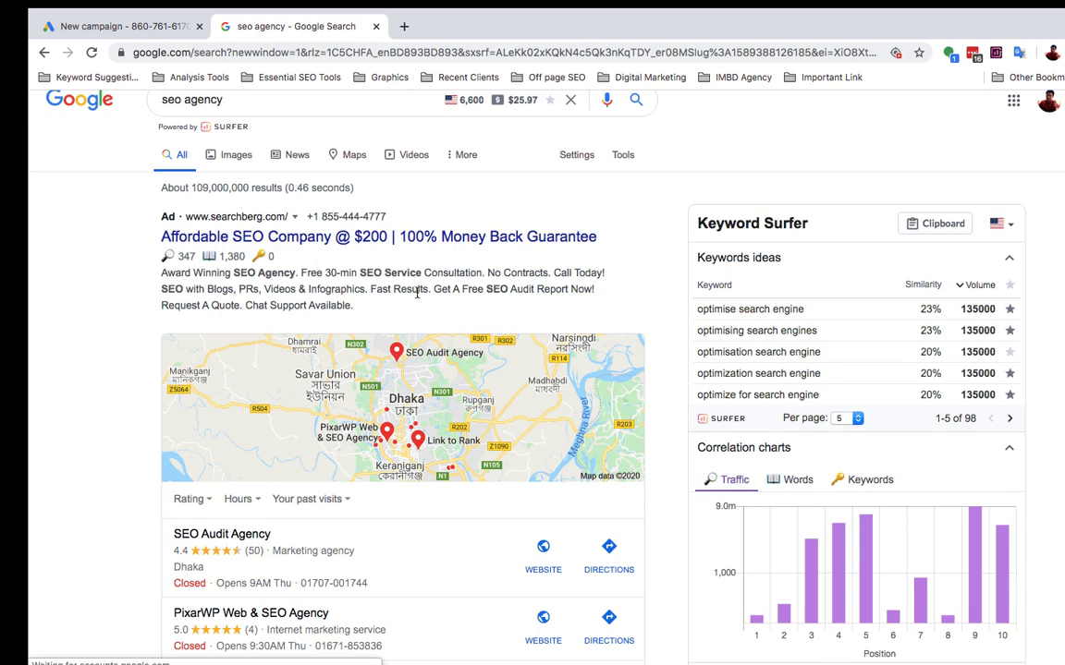
# - Review the Keyword Surfer metrics under the organic "seo agency" results and show the second page of keyword ideas
pyautogui.scroll(-4, 377, 437)
pyautogui.scroll(-1, 378, 437)
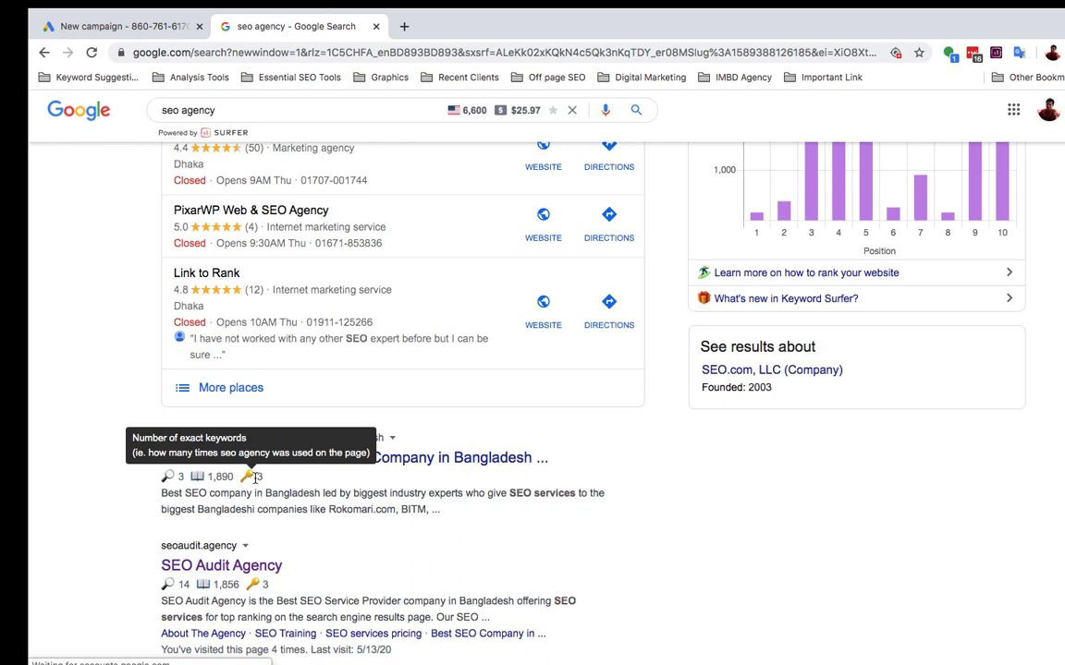
pyautogui.scroll(5, 254, 478)
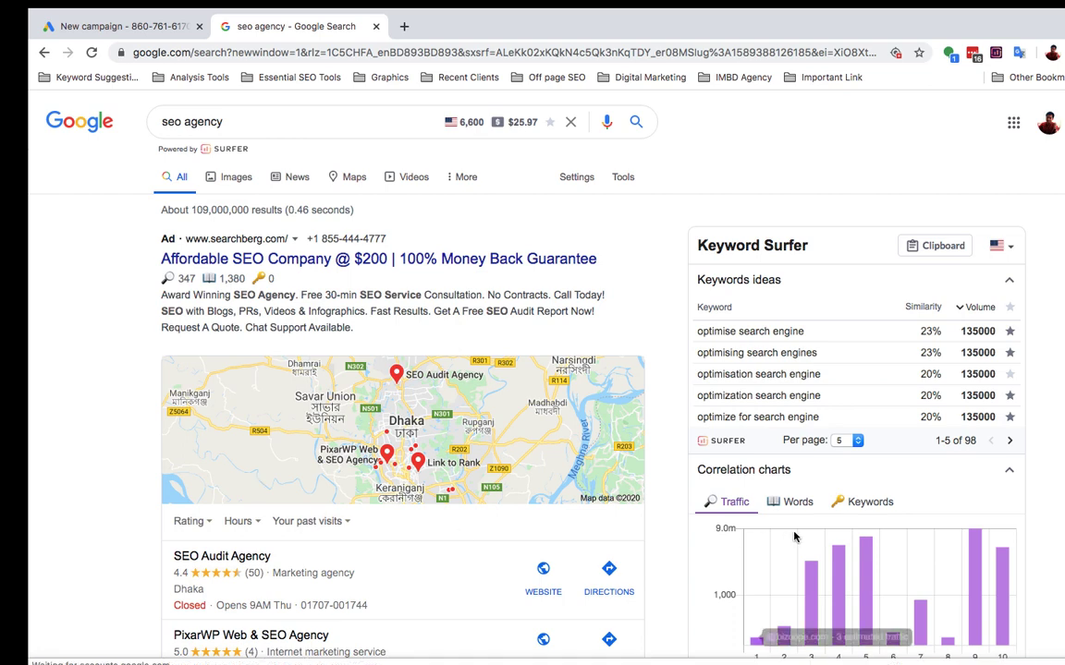
pyautogui.click(1012, 442)
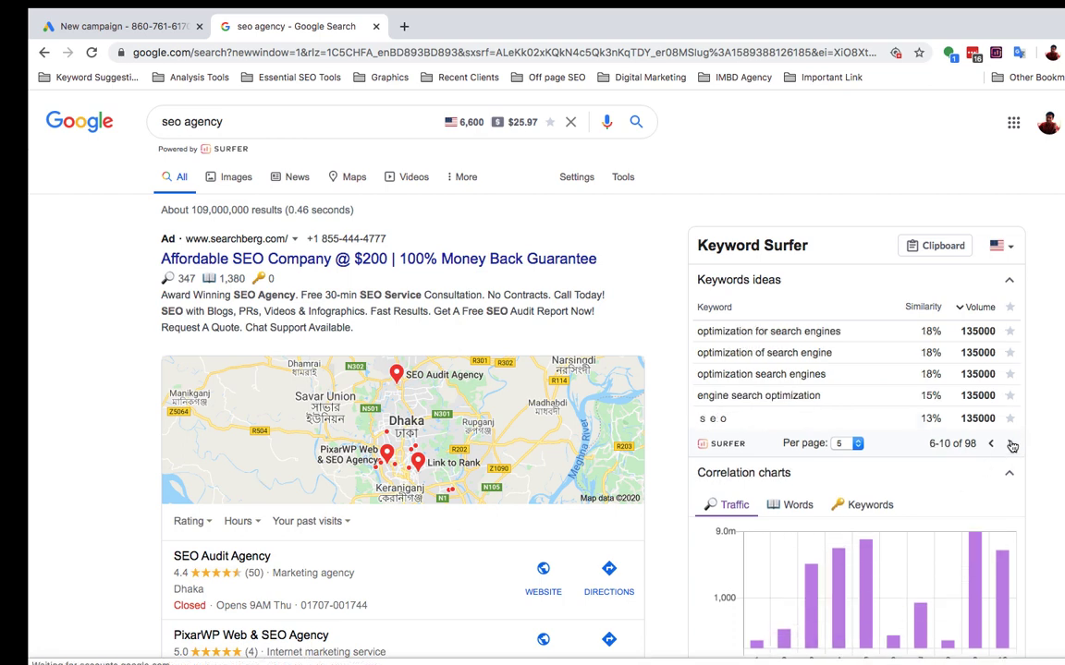
pyautogui.click(812, 396)
# - Search Google for "ubbersuggest" in a new browser tab and open Ubersuggest's Free Keyword Tool page from the results
pyautogui.click(401, 26)
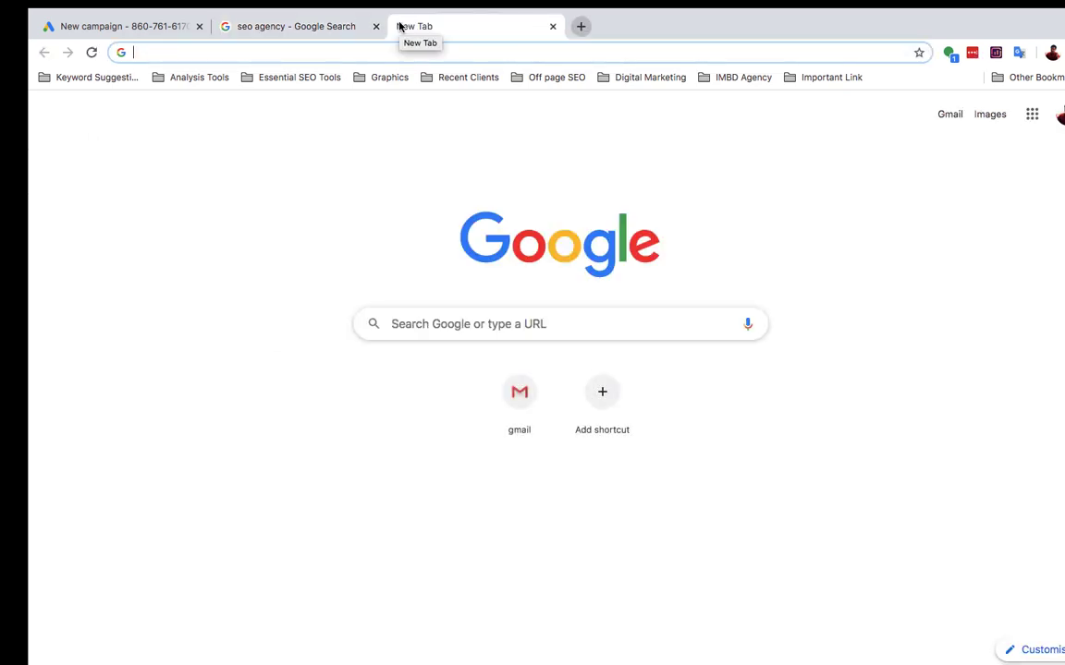
pyautogui.write('u')
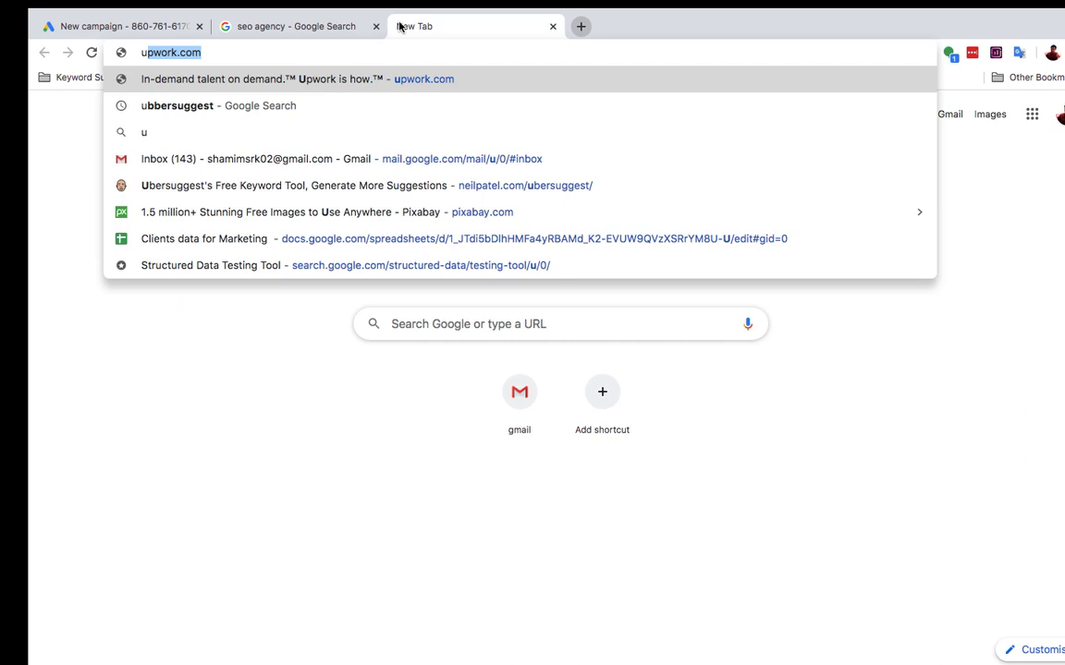
pyautogui.press('BackSpace')
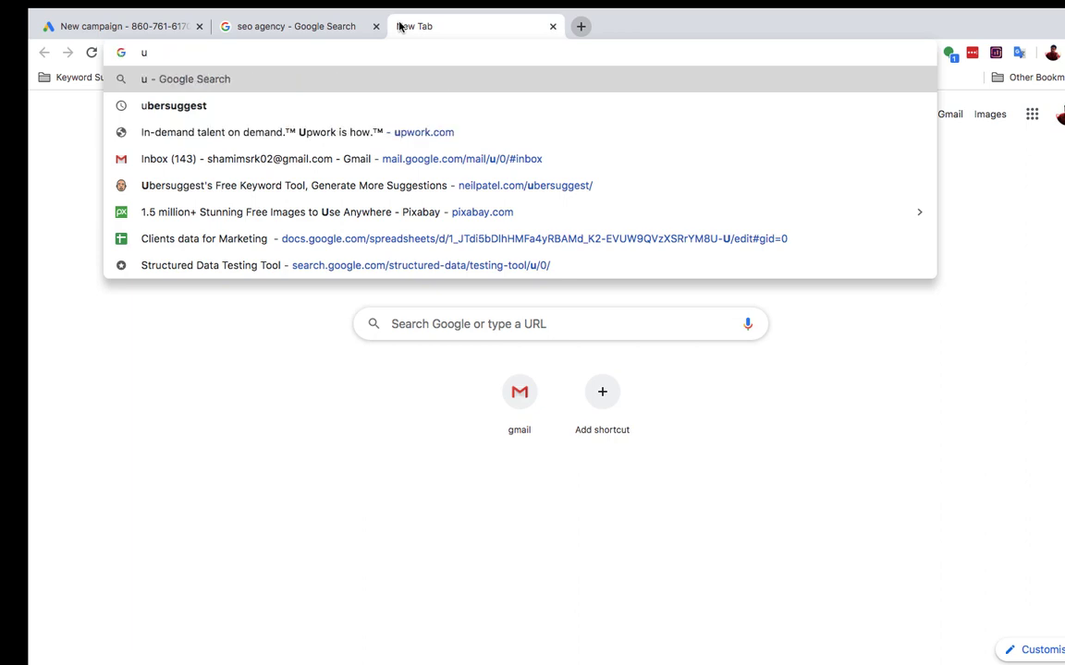
pyautogui.write('b')
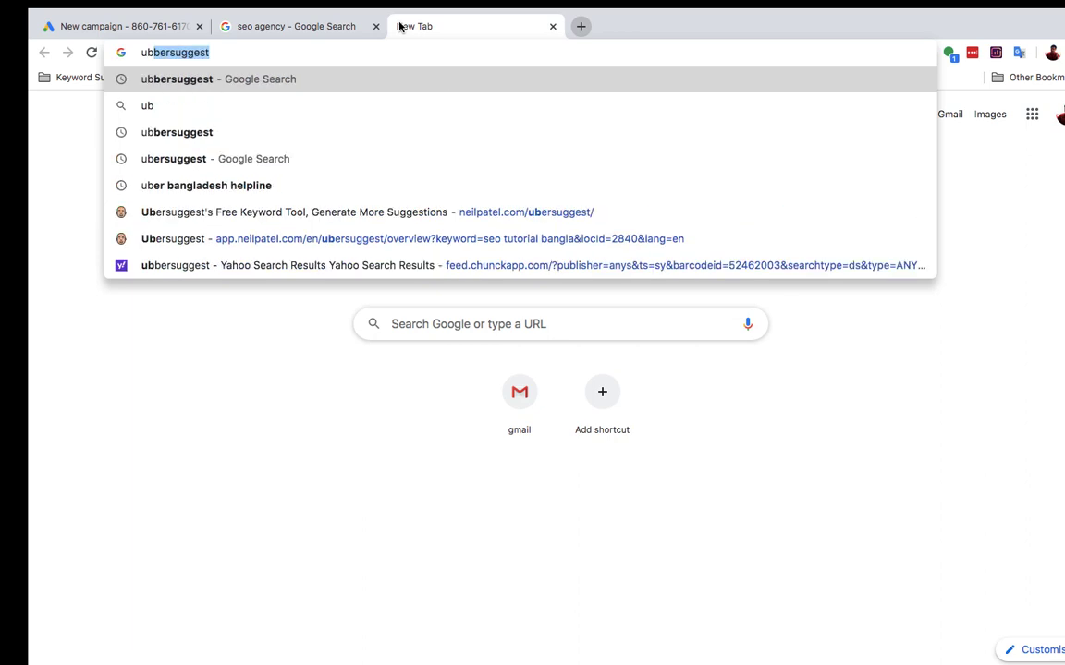
pyautogui.press('Return')
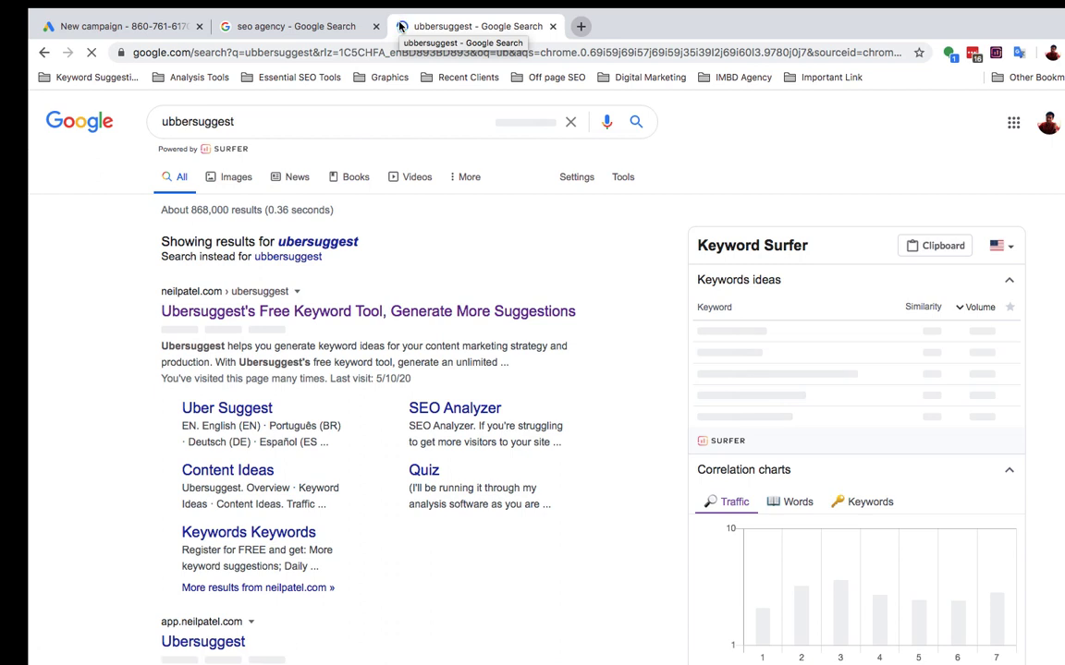
pyautogui.click(370, 311)
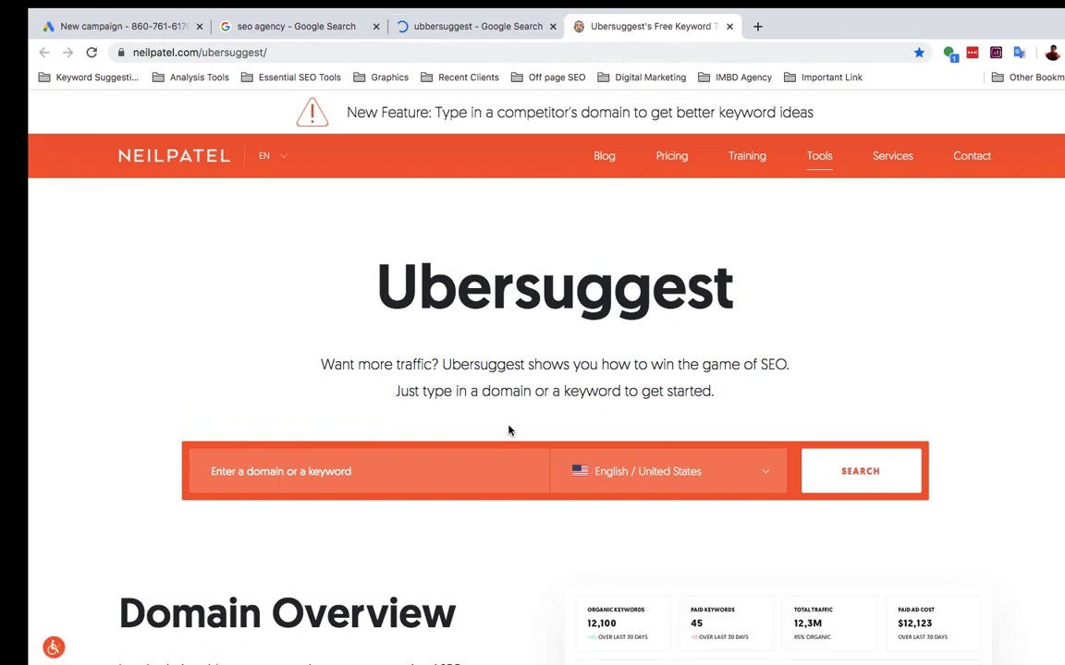
# - Search Ubersuggest for the keyword "seo agency in bangladesh" in English / United States
pyautogui.scroll(-1, 342, 462)
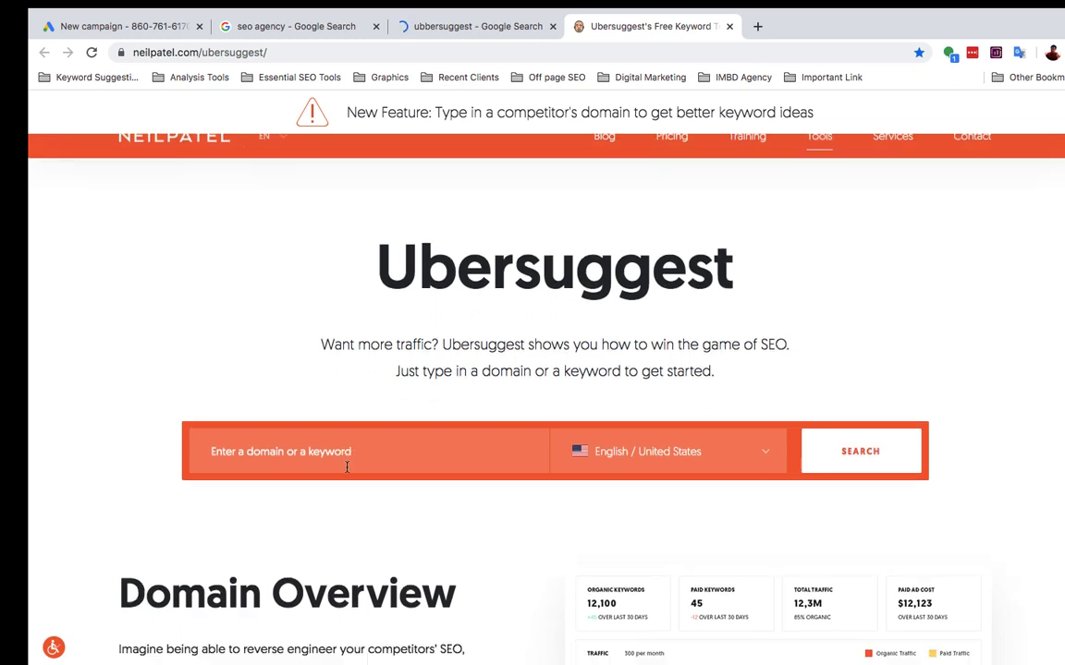
pyautogui.scroll(-1, 347, 471)
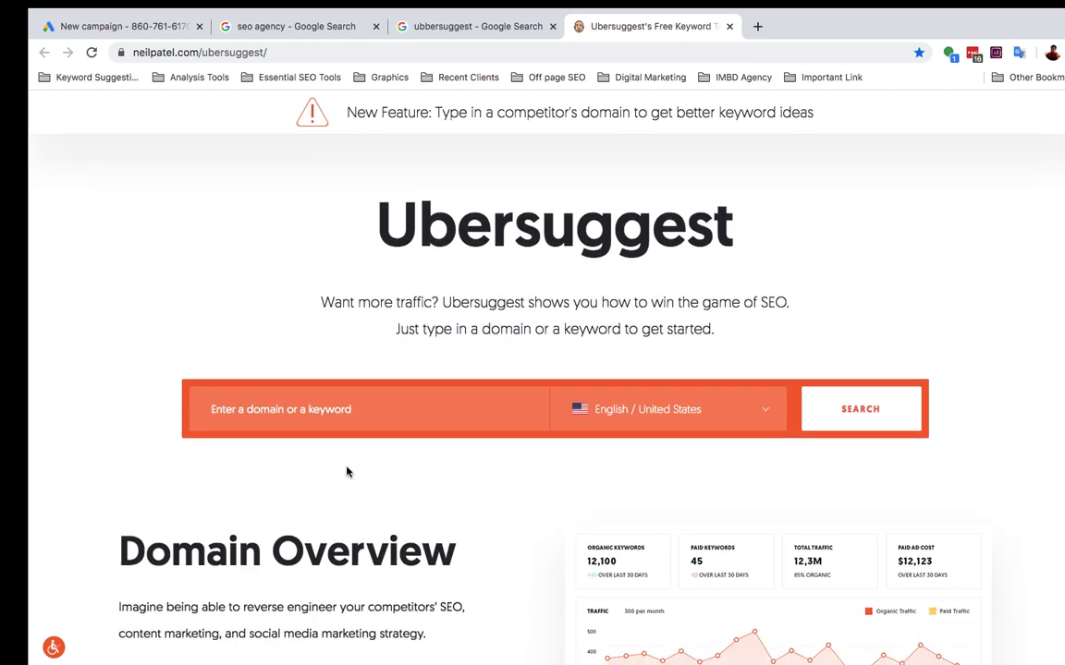
pyautogui.click(365, 411)
pyautogui.write('seo agen')
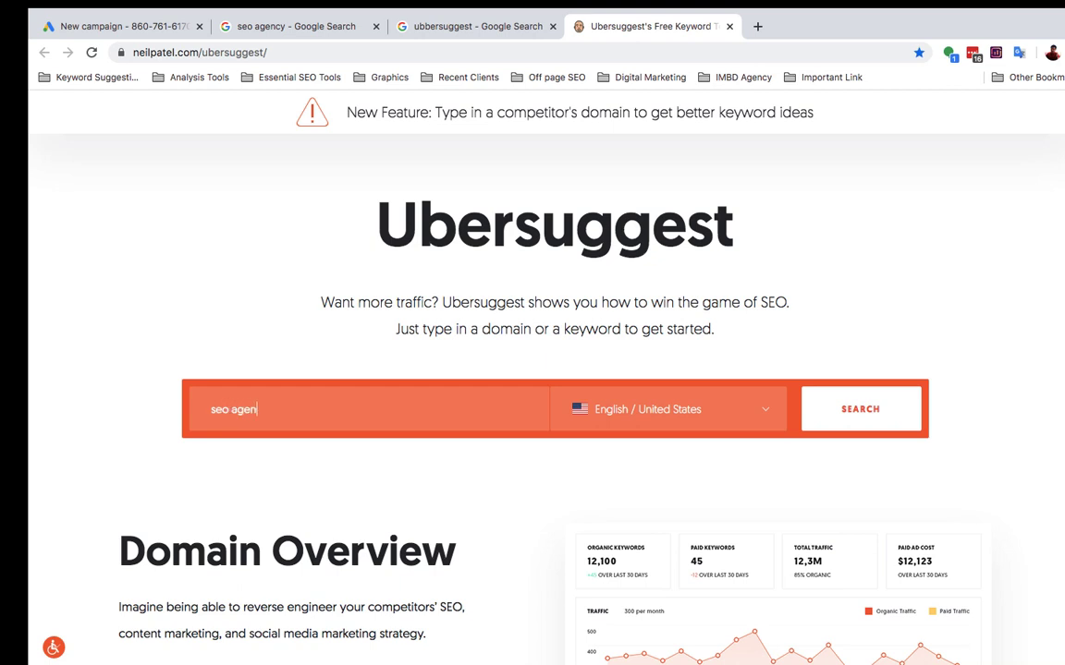
pyautogui.write('cy')
pyautogui.click(439, 407)
pyautogui.write('in bangladesh')
pyautogui.click(863, 411)
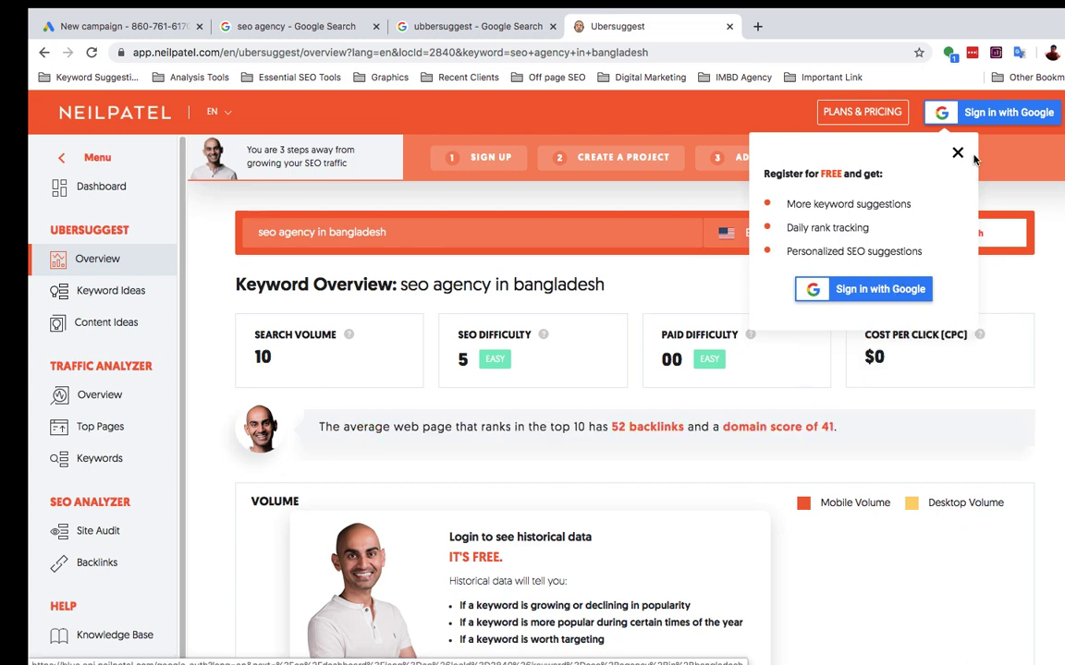
# - Sign in to Ubersuggest with Google, using the first listed account
pyautogui.click(886, 290)
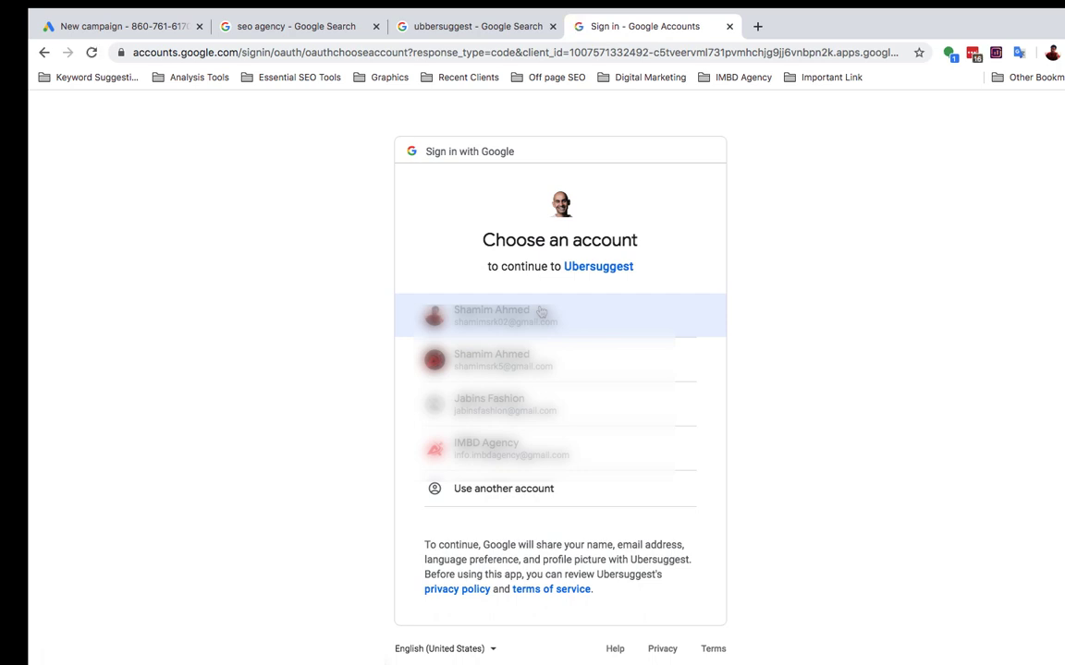
pyautogui.click(538, 317)
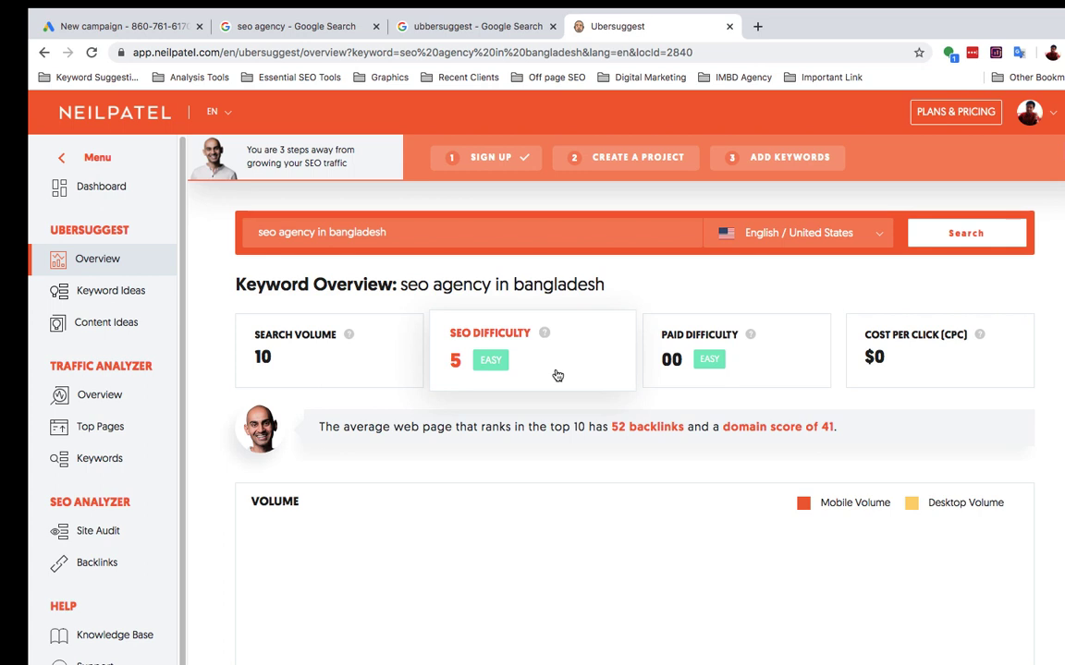
# - Review the overview metrics for "seo agency in bangladesh" and view its full keyword ideas with the ranking pages
pyautogui.moveTo(545, 335)
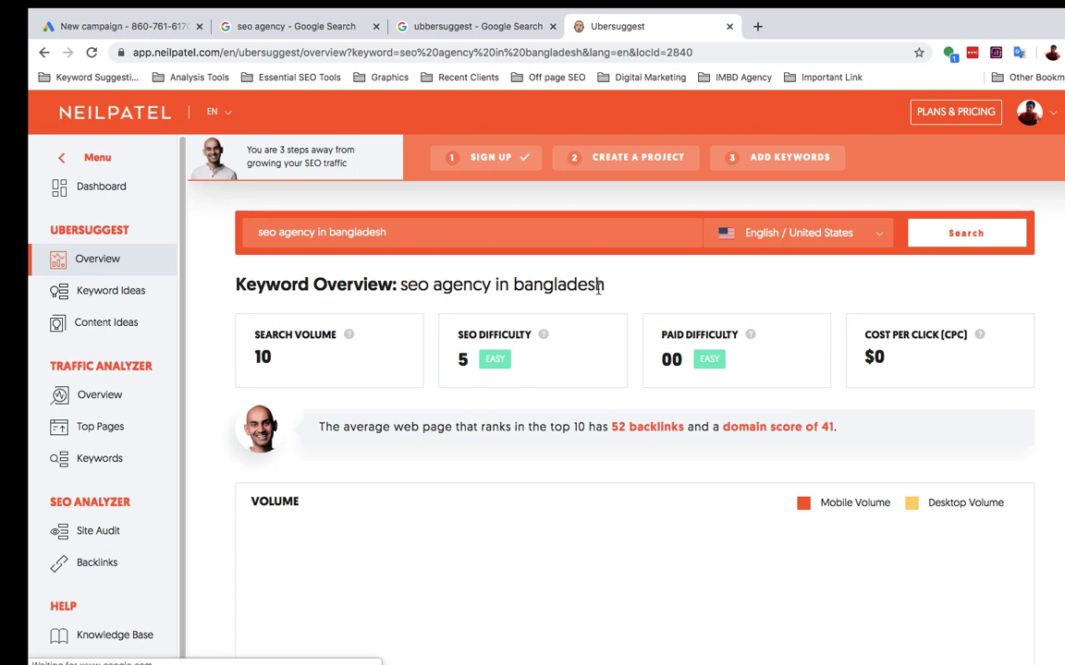
pyautogui.scroll(-2, 600, 499)
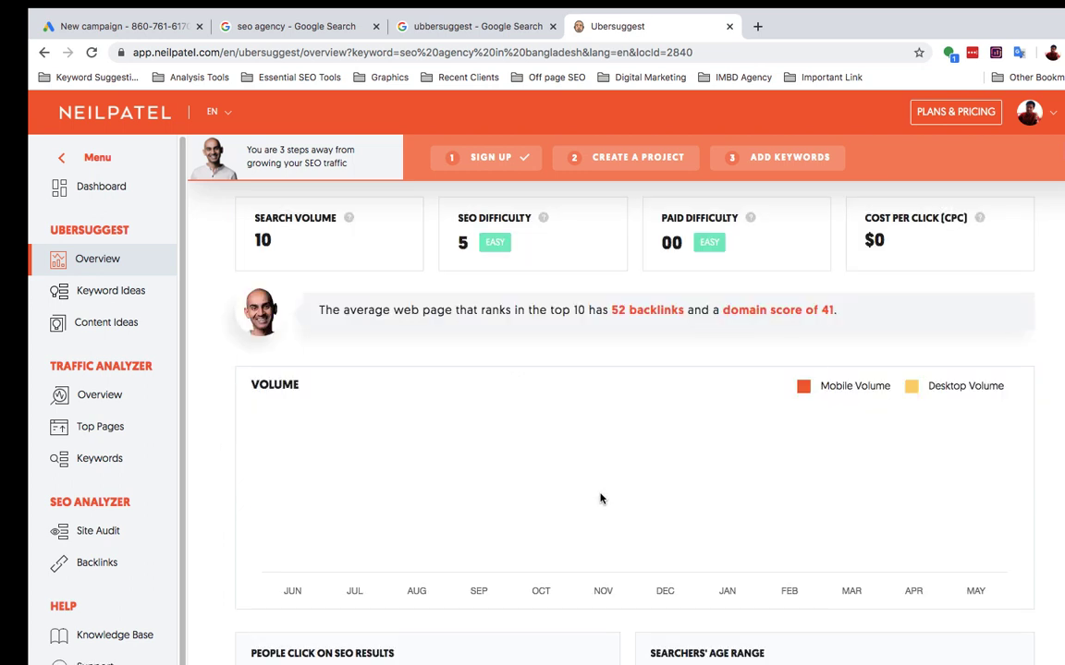
pyautogui.scroll(-2, 600, 499)
pyautogui.scroll(-3, 600, 499)
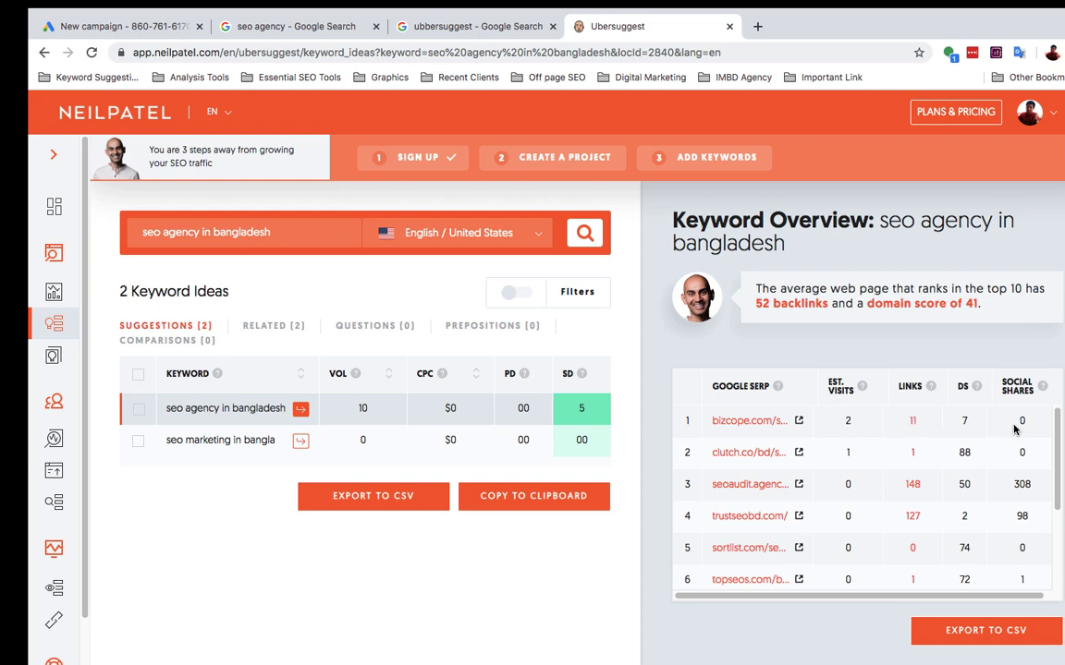
pyautogui.scroll(-1, 871, 499)
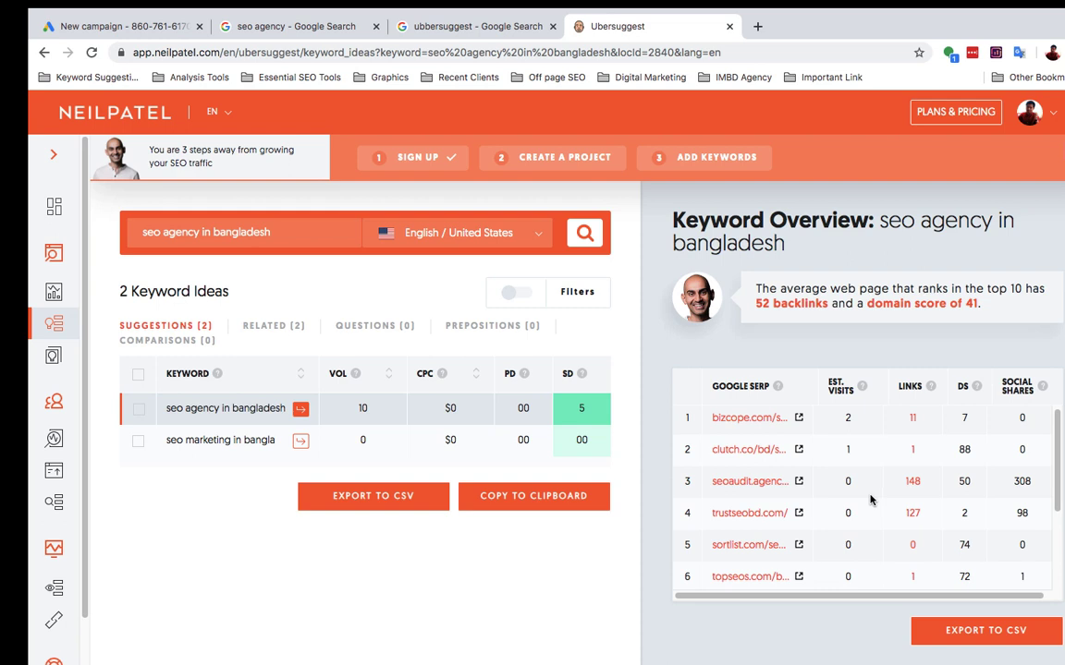
# - Open the backlinks report for the top-ranking bizcope.com page and examine its charts and list of linking pages
pyautogui.click(913, 421)
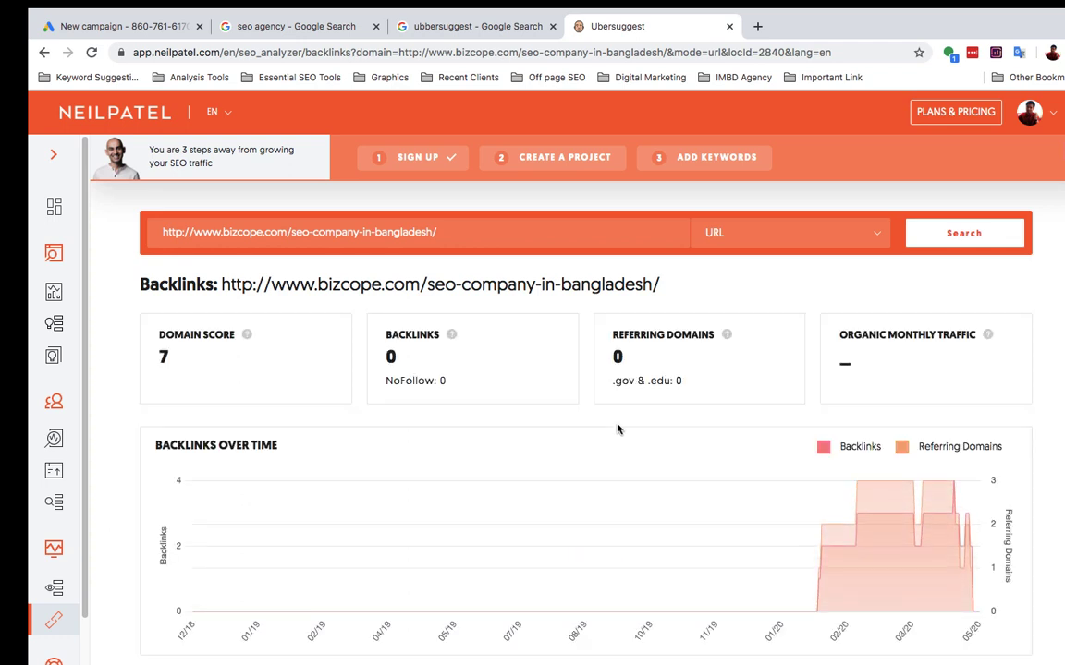
pyautogui.scroll(-5, 617, 428)
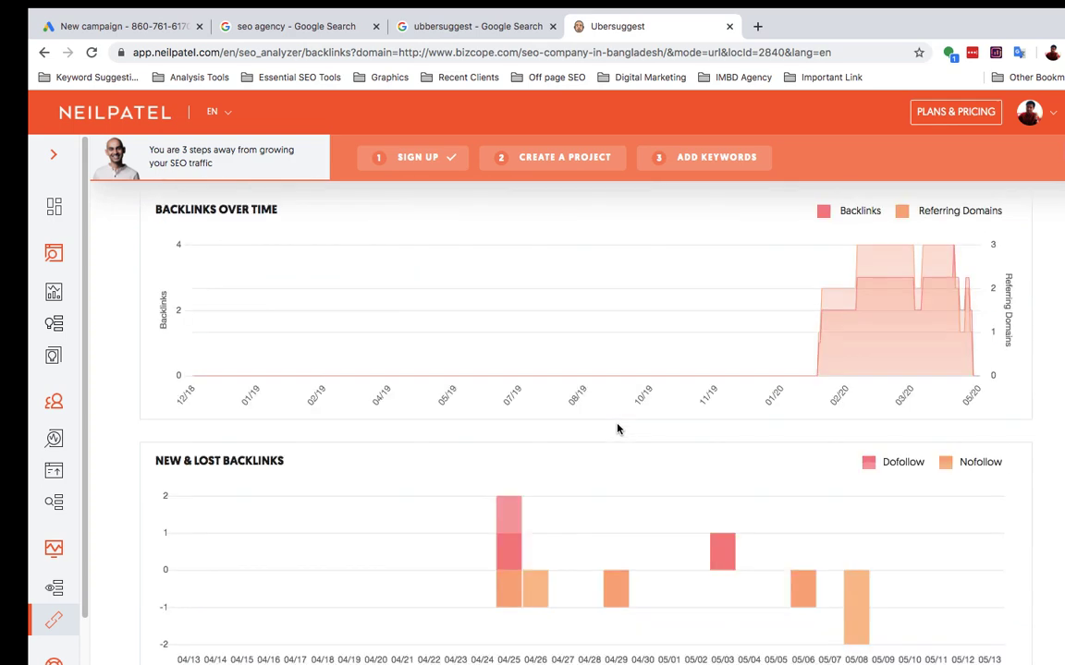
pyautogui.scroll(-5, 617, 428)
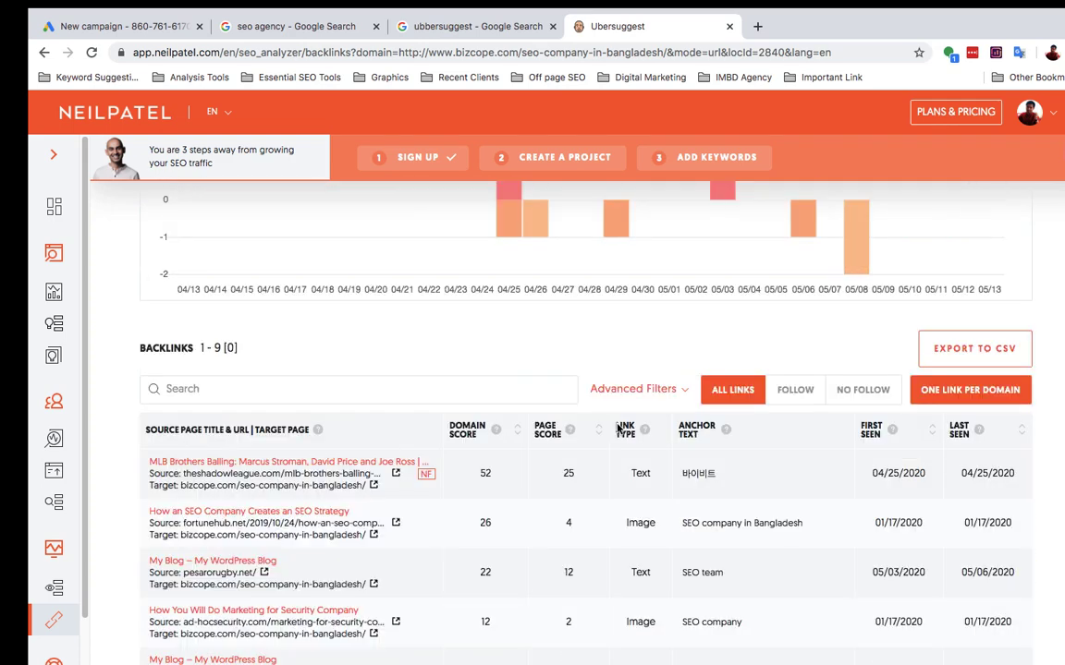
pyautogui.scroll(-4, 618, 427)
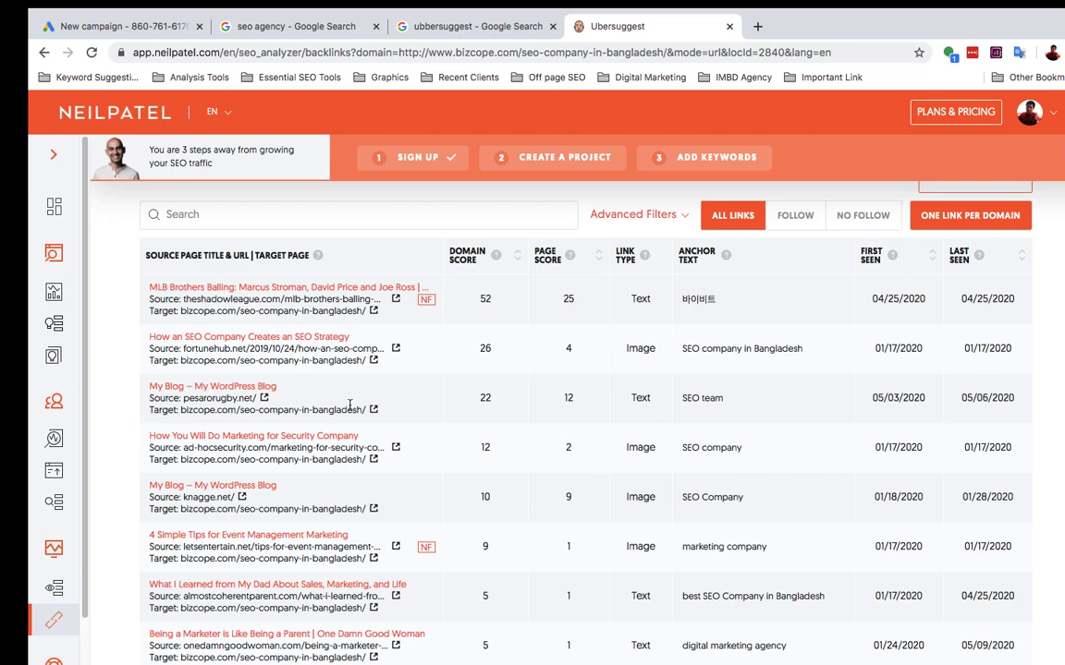
pyautogui.scroll(-3, 325, 443)
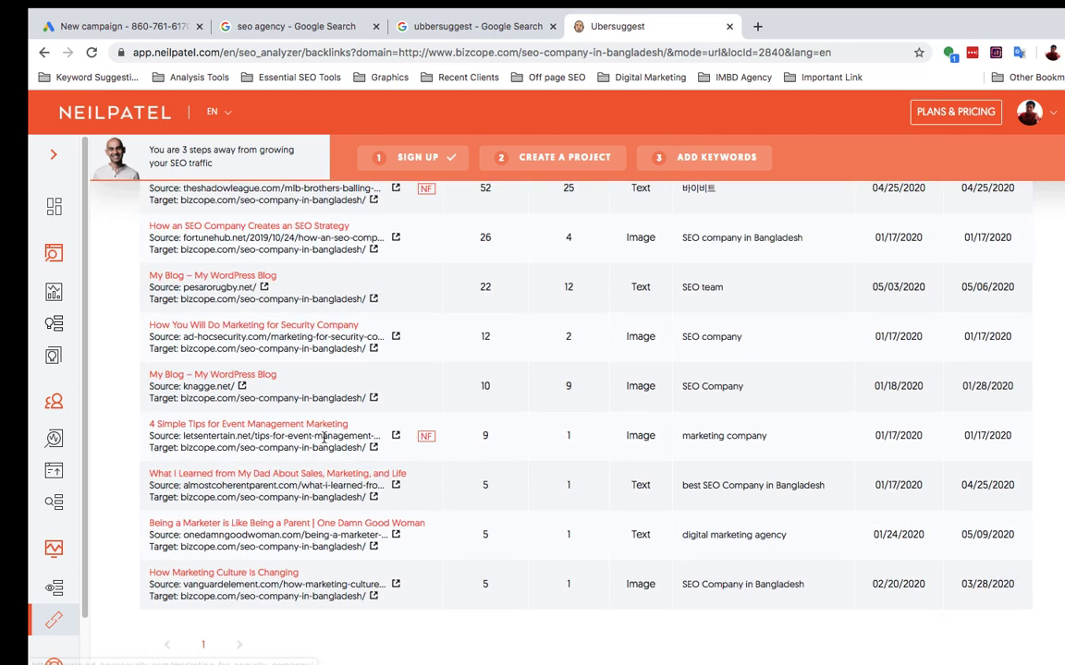
pyautogui.scroll(3, 325, 443)
pyautogui.scroll(8, 325, 444)
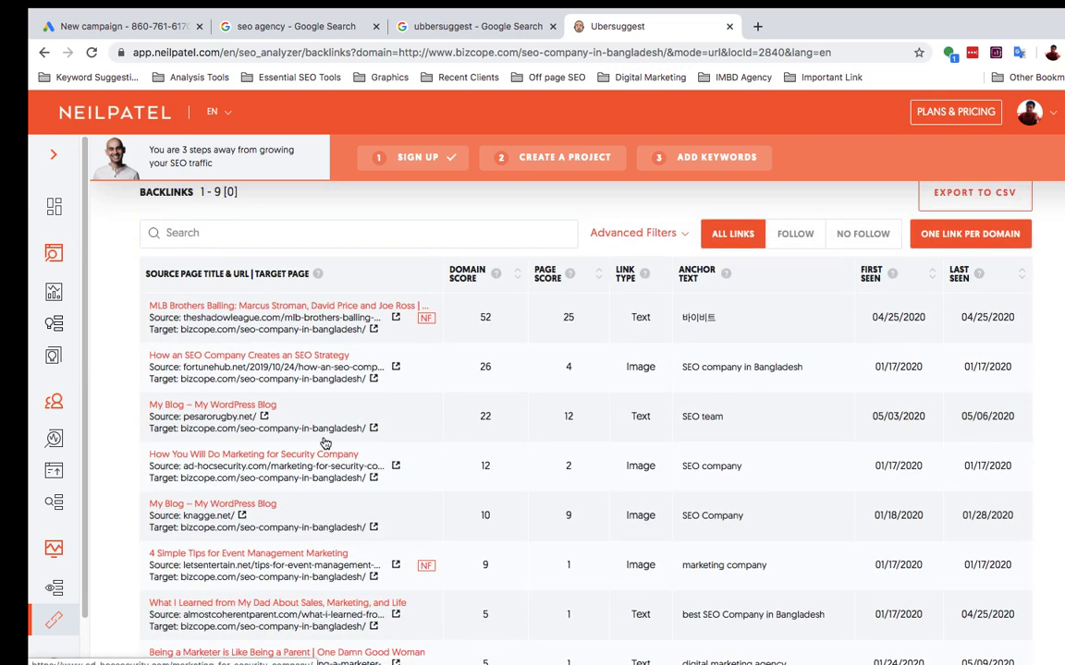
pyautogui.scroll(2, 252, 418)
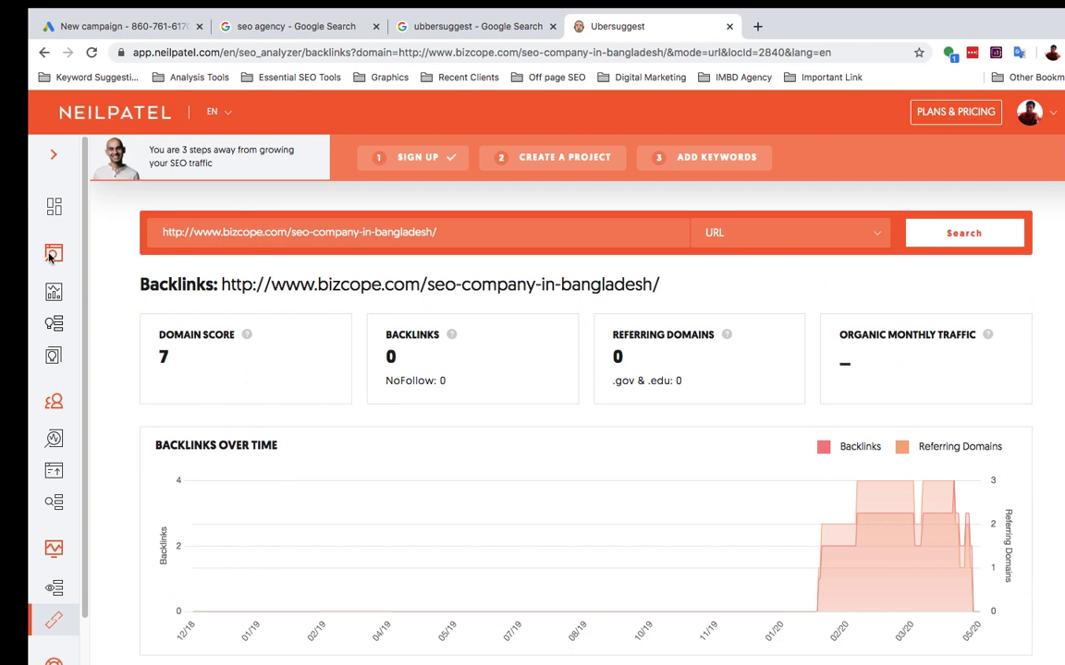
# - Show the organic keywords that bizcope.com ranks for and look through the list
pyautogui.click(56, 503)
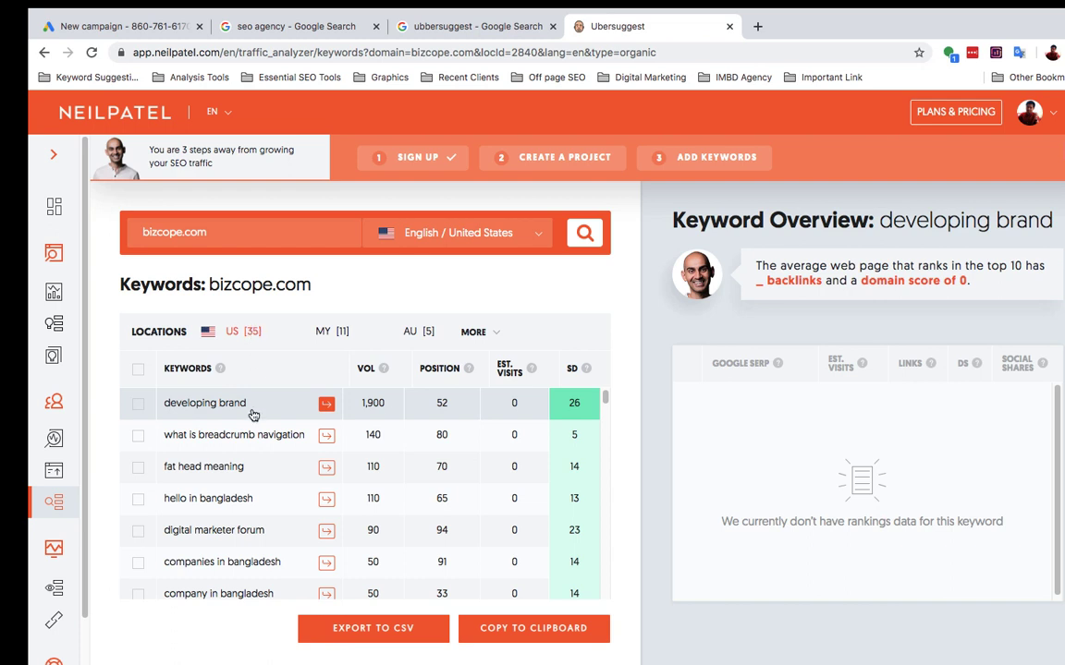
pyautogui.scroll(-1, 257, 471)
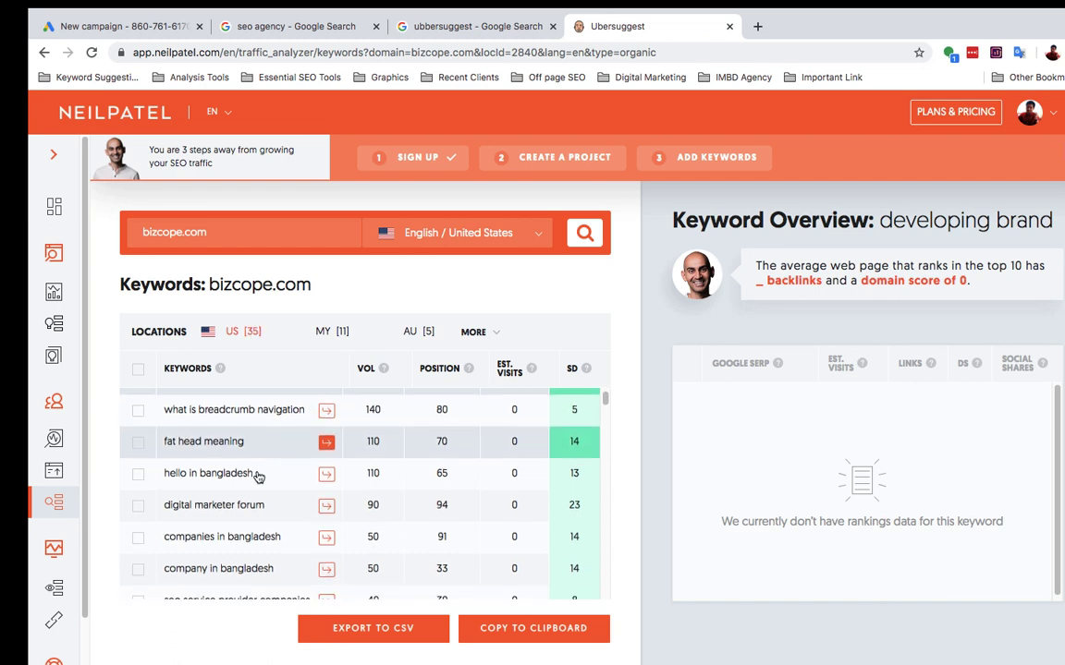
pyautogui.scroll(1, 258, 476)
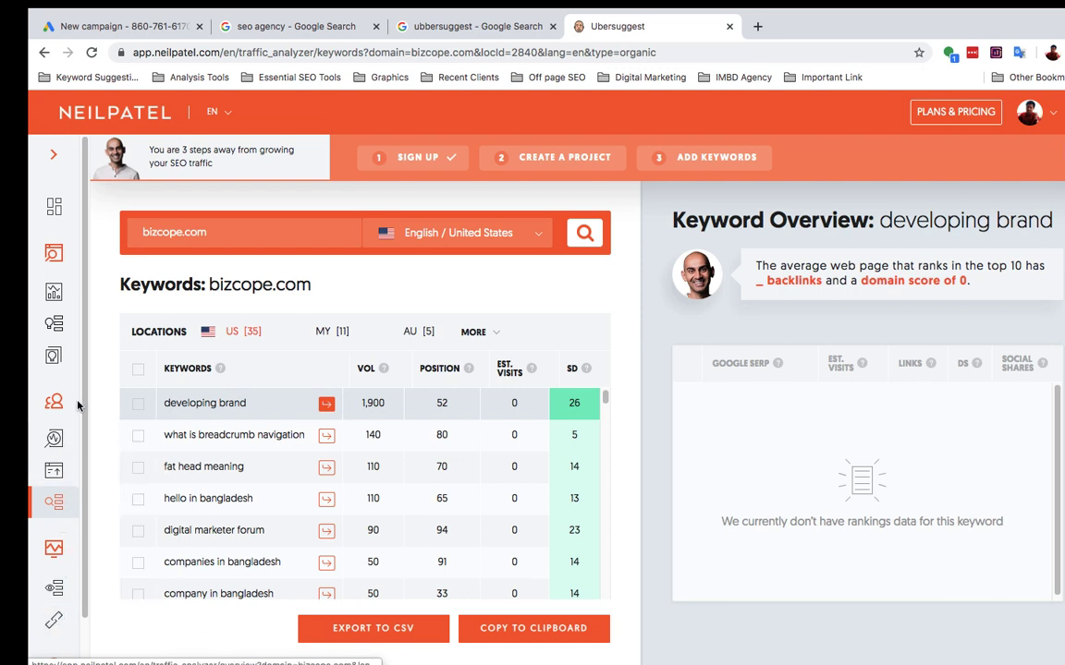
# - Return to the keyword ideas and shorten the search term to "seo agency", then run the search
pyautogui.click(64, 335)
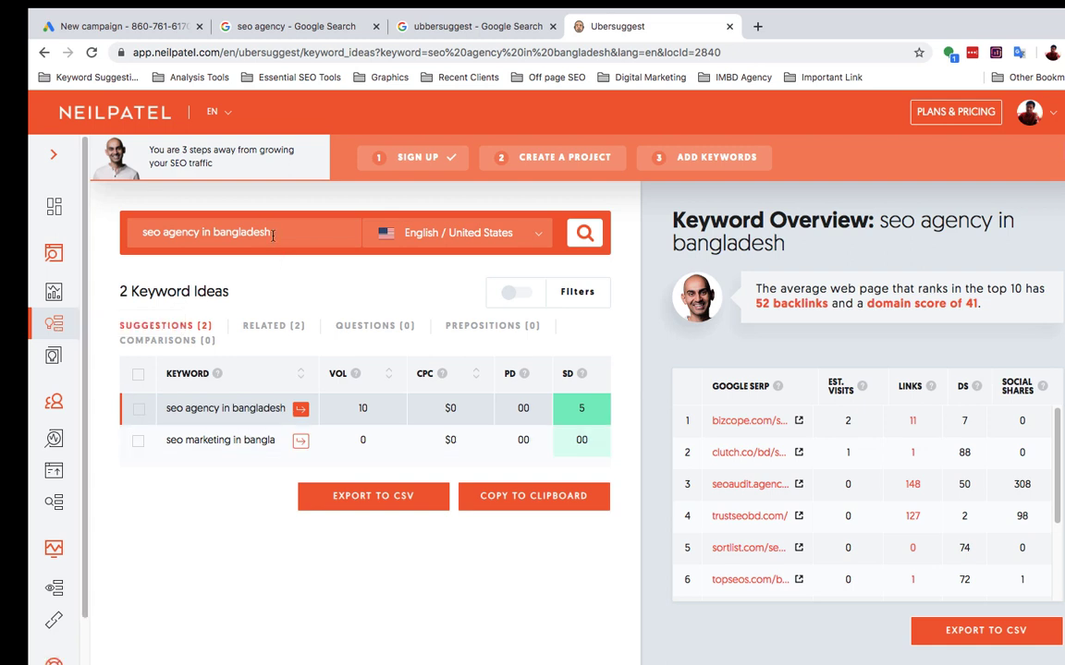
pyautogui.press('BackSpace')
pyautogui.press('BackSpace')
pyautogui.press('BackSpace')
pyautogui.press('BackSpace')
pyautogui.press('BackSpace')
pyautogui.press('BackSpace')
pyautogui.press('BackSpace')
pyautogui.press('BackSpace')
pyautogui.press('BackSpace')
pyautogui.press('BackSpace')
pyautogui.press('BackSpace')
pyautogui.press('BackSpace')
pyautogui.click(579, 233)
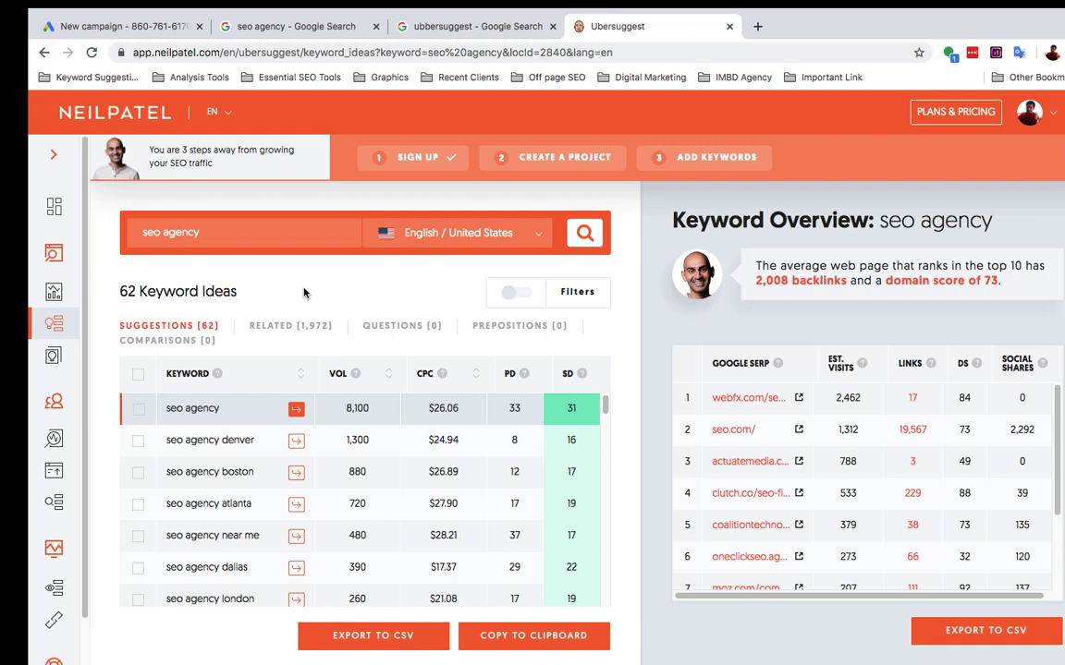
# - Look through the suggested keywords for "seo agency" with their volume, CPC and difficulty values
pyautogui.scroll(-1, 336, 505)
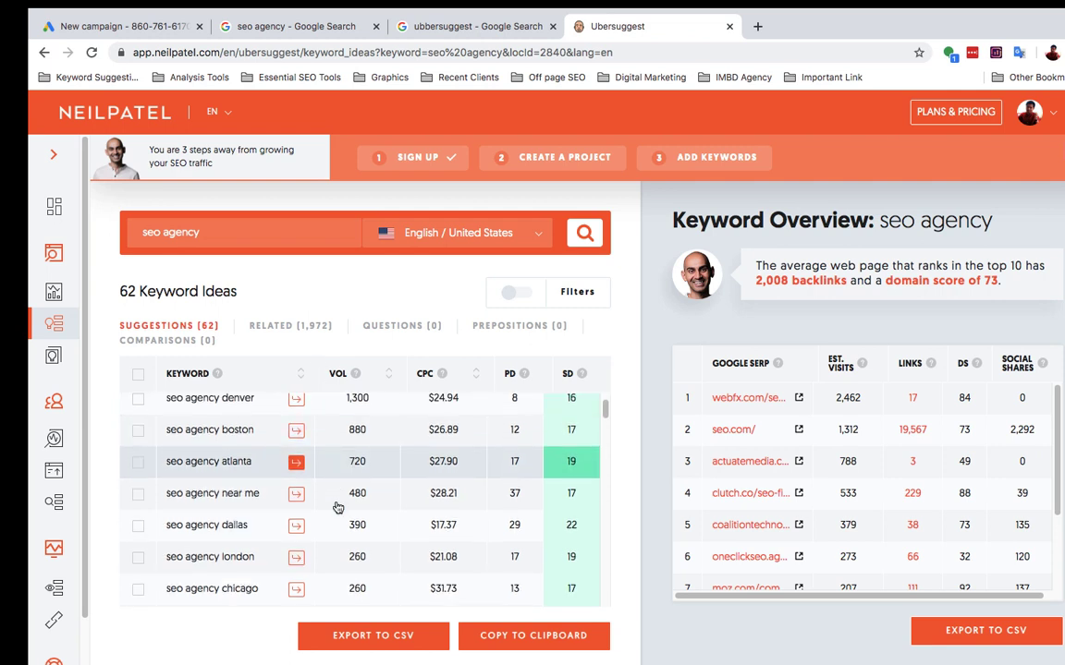
pyautogui.scroll(-8, 338, 508)
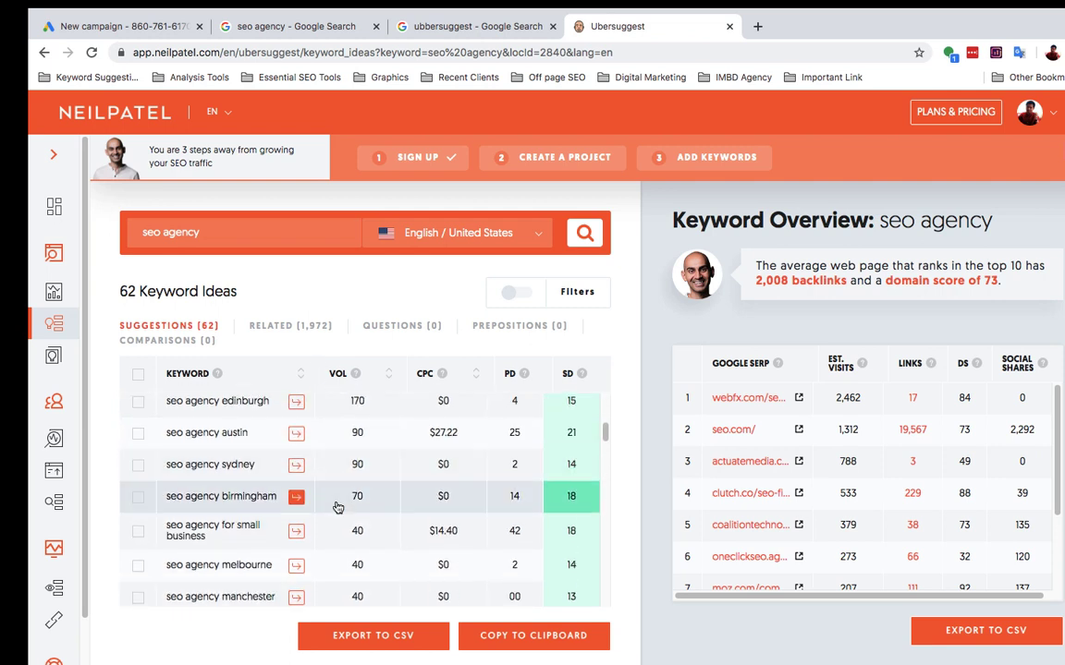
pyautogui.scroll(-7, 338, 507)
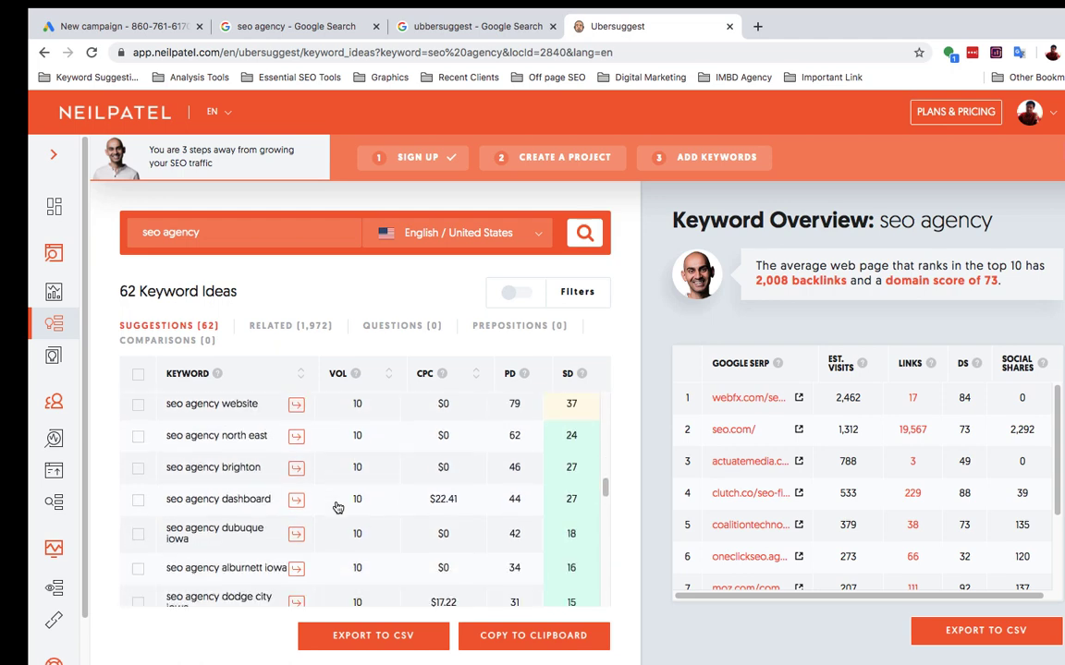
pyautogui.scroll(15, 338, 508)
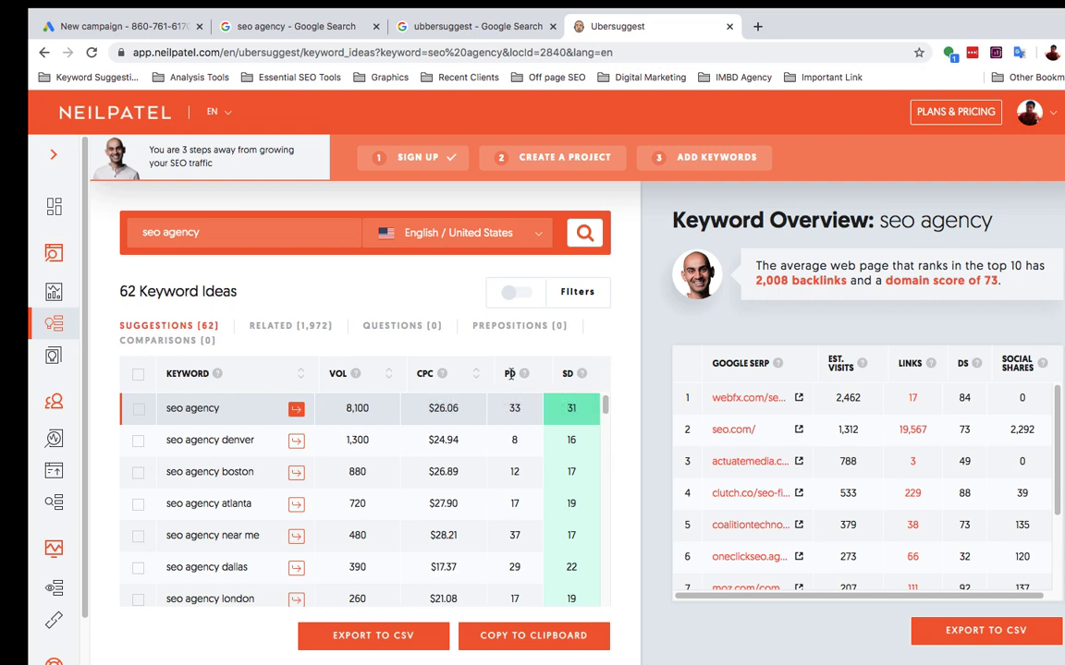
# - Scroll through the whole "seo agency" suggestion list and compare the volume and SEO difficulty of its low-volume keywords
pyautogui.scroll(-3, 561, 494)
pyautogui.scroll(-7, 561, 494)
pyautogui.scroll(-9, 561, 495)
pyautogui.scroll(-9, 561, 495)
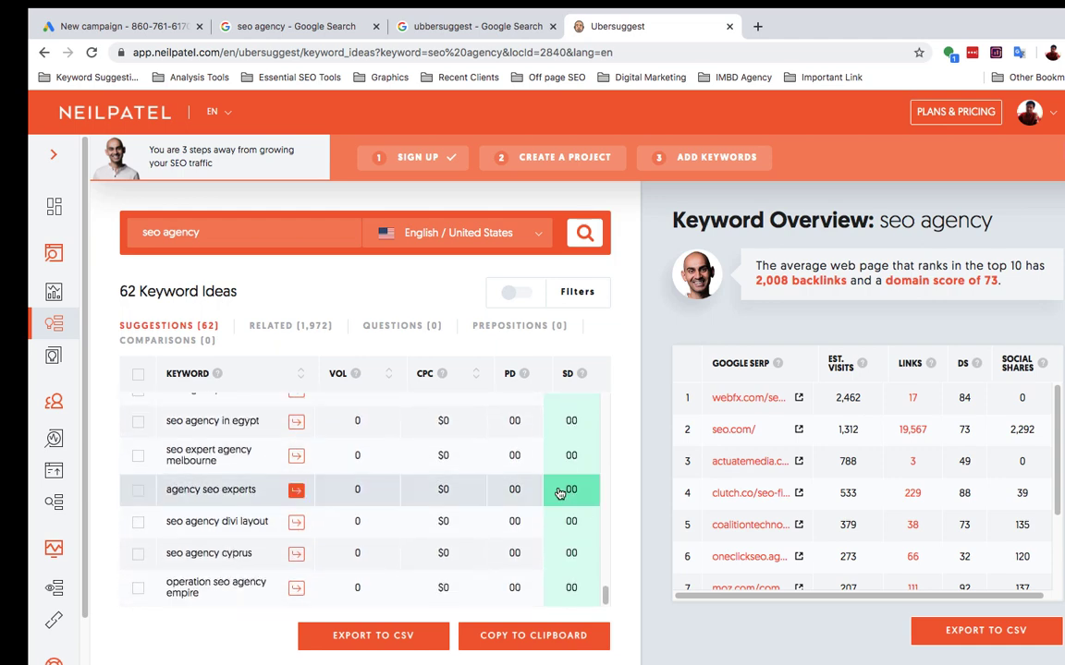
pyautogui.scroll(2, 559, 495)
pyautogui.scroll(2, 559, 495)
pyautogui.scroll(15, 559, 495)
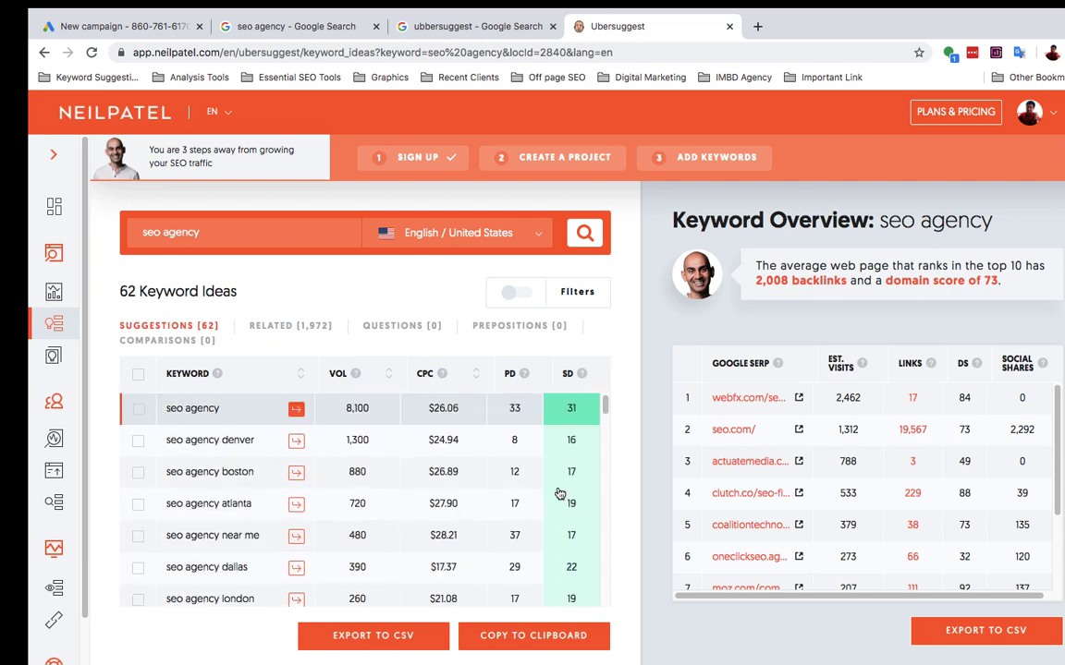
pyautogui.scroll(-8, 218, 525)
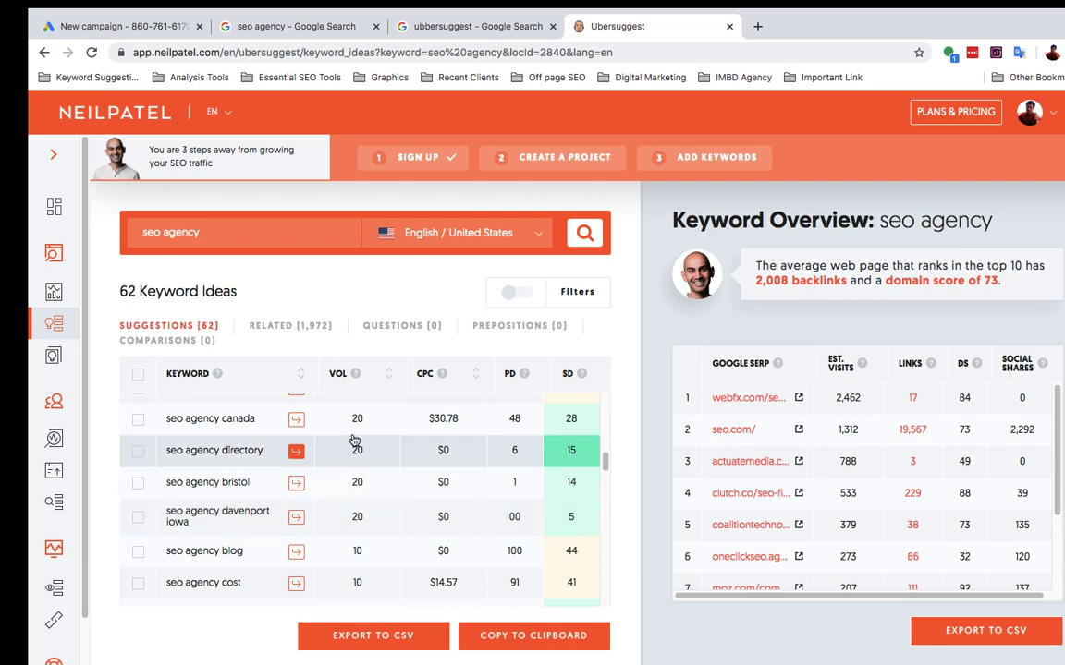
pyautogui.scroll(1, 366, 517)
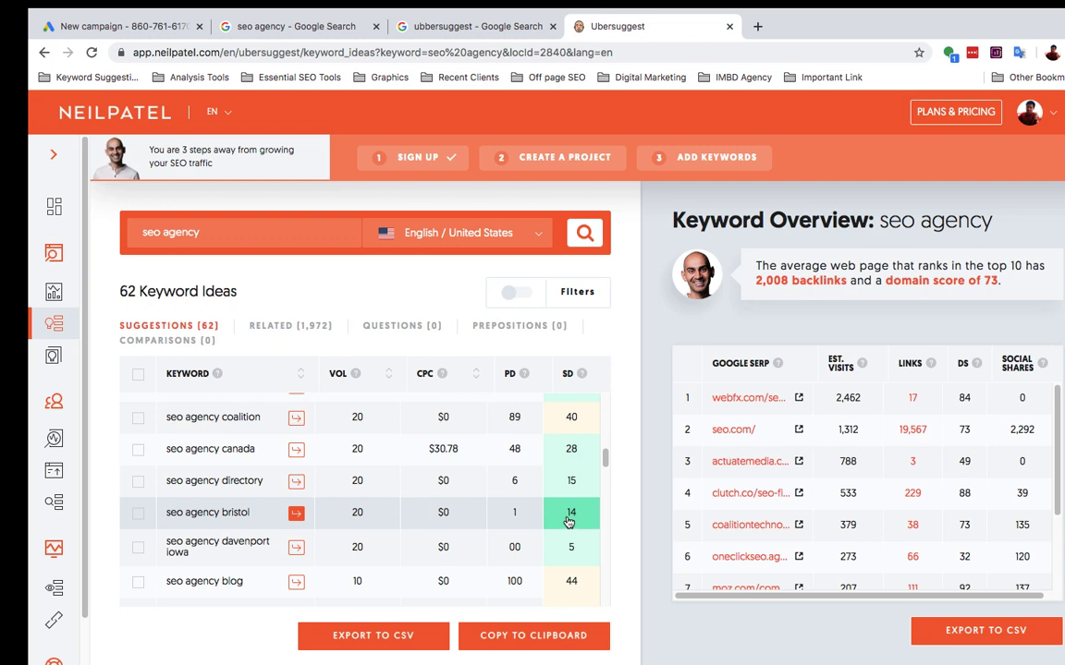
pyautogui.scroll(-1, 569, 523)
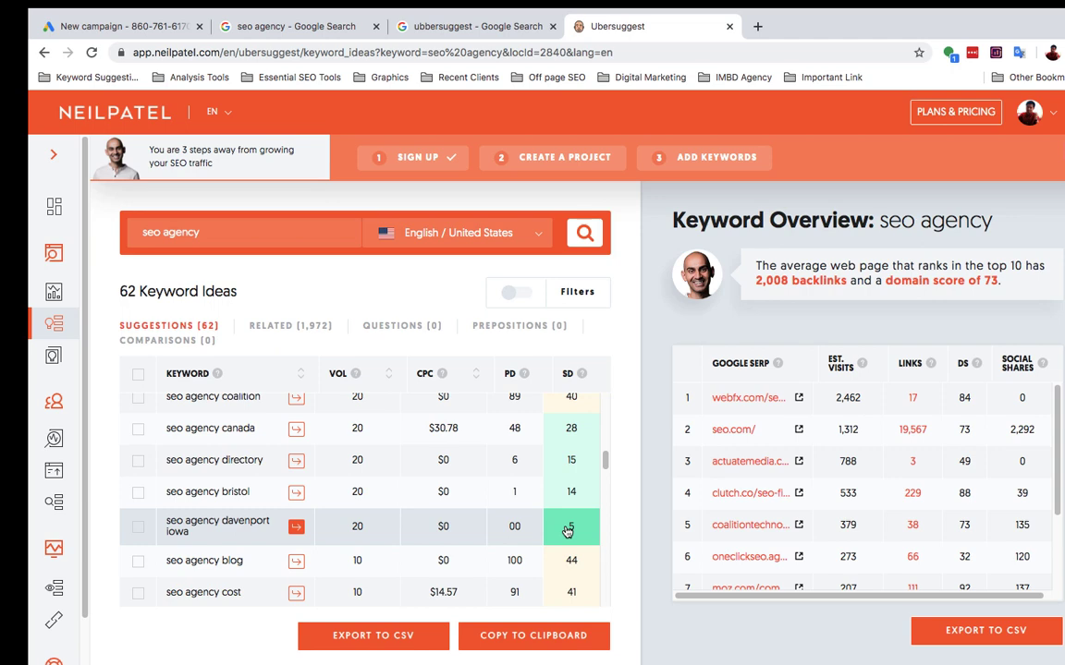
# - Export the "seo agency" keyword ideas to CSV and decline the upgrade offer
pyautogui.click(380, 635)
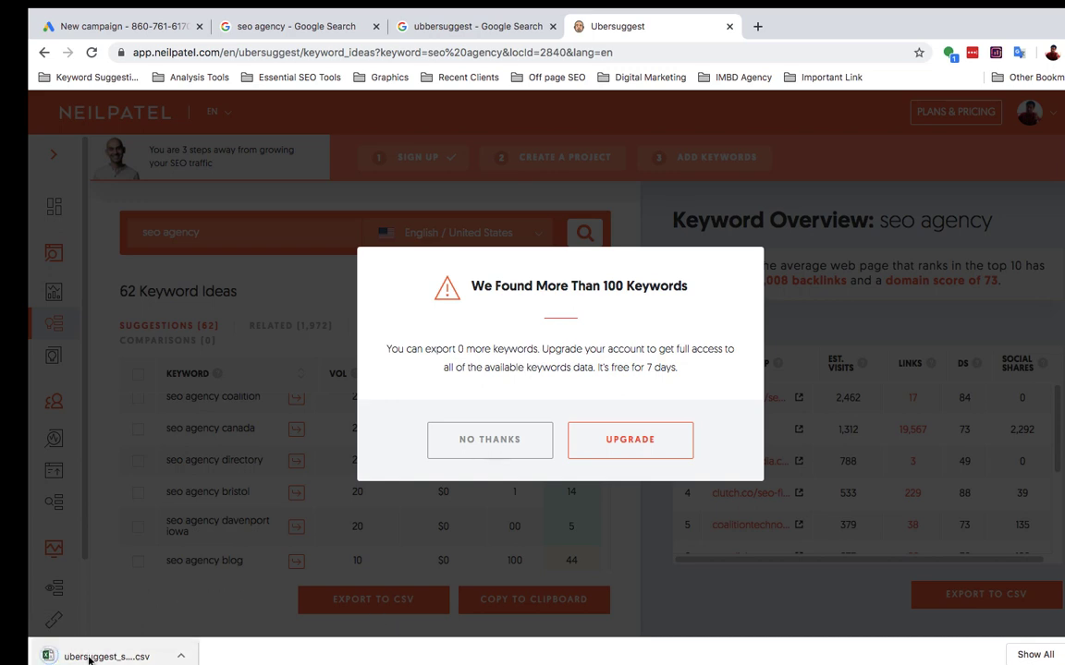
pyautogui.click(532, 438)
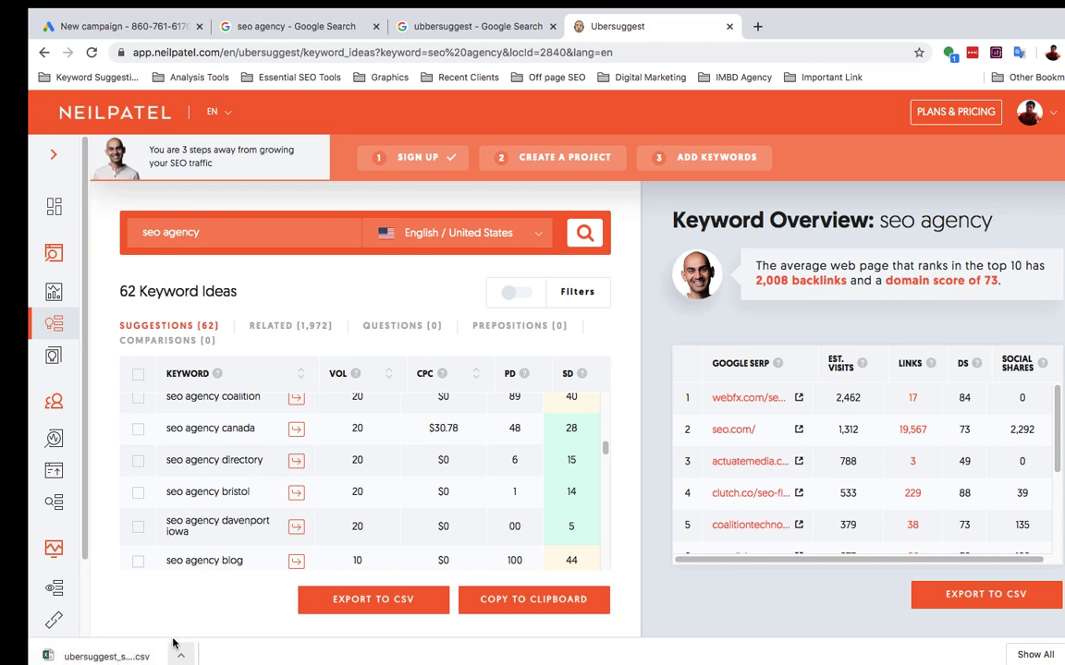
# - Search Google for "google keyword planner" in a new tab
pyautogui.click(756, 26)
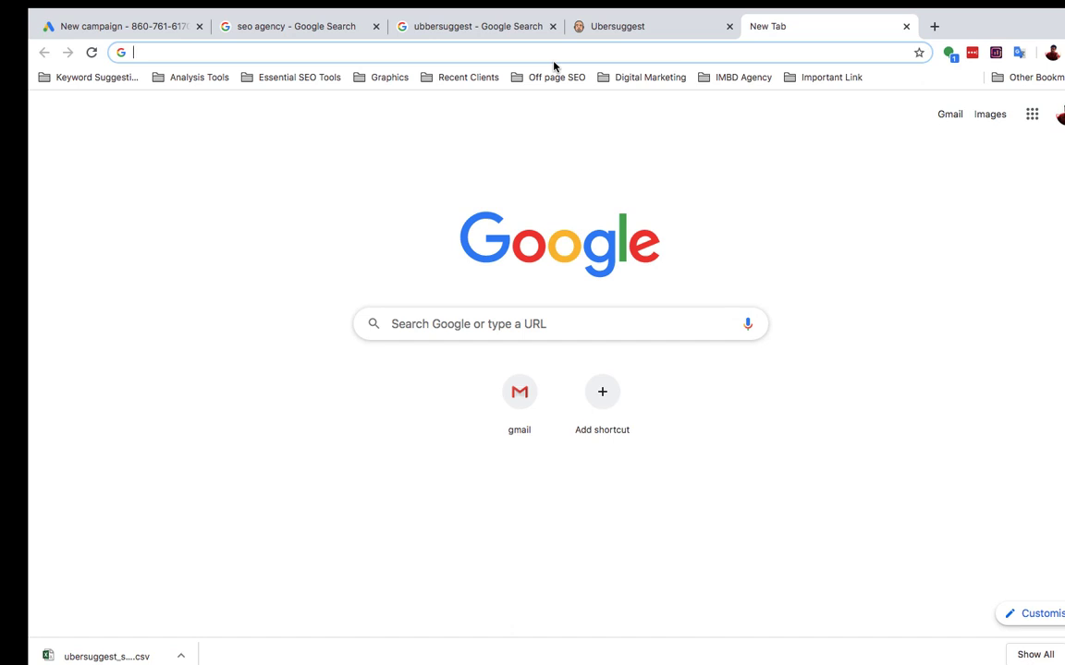
pyautogui.write('google.com')
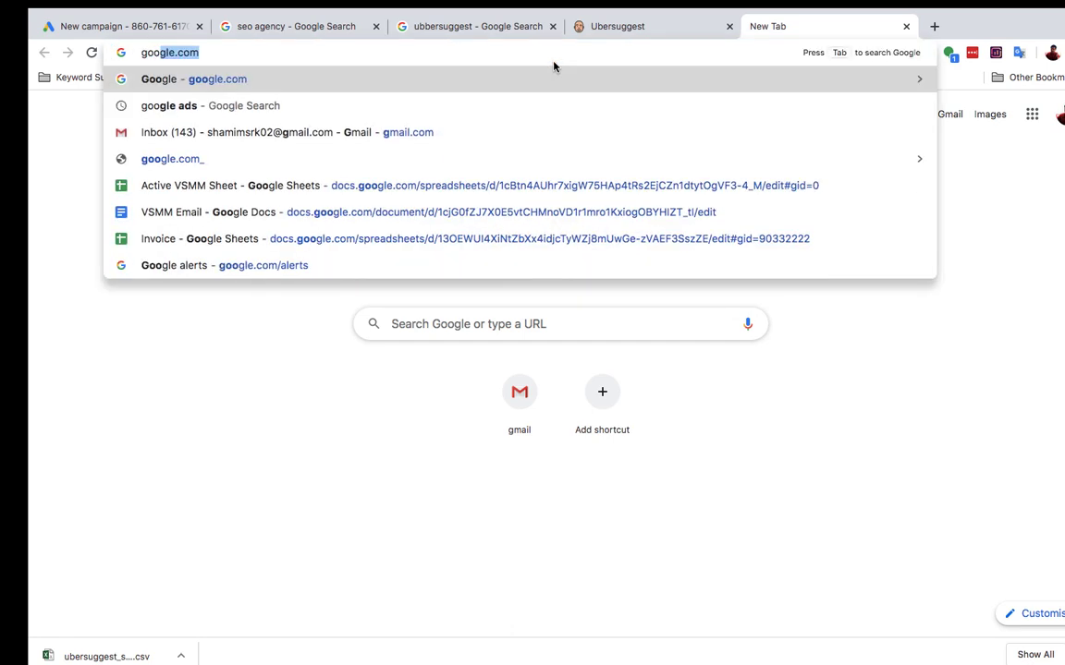
pyautogui.press('Tab')
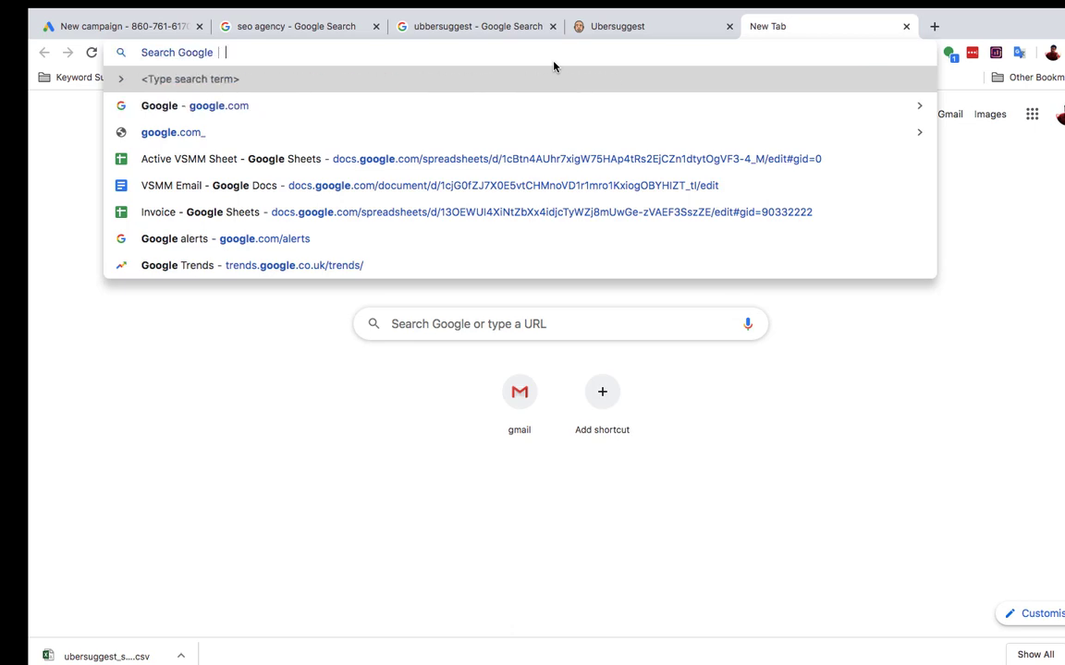
pyautogui.press('BackSpace')
pyautogui.press('BackSpace')
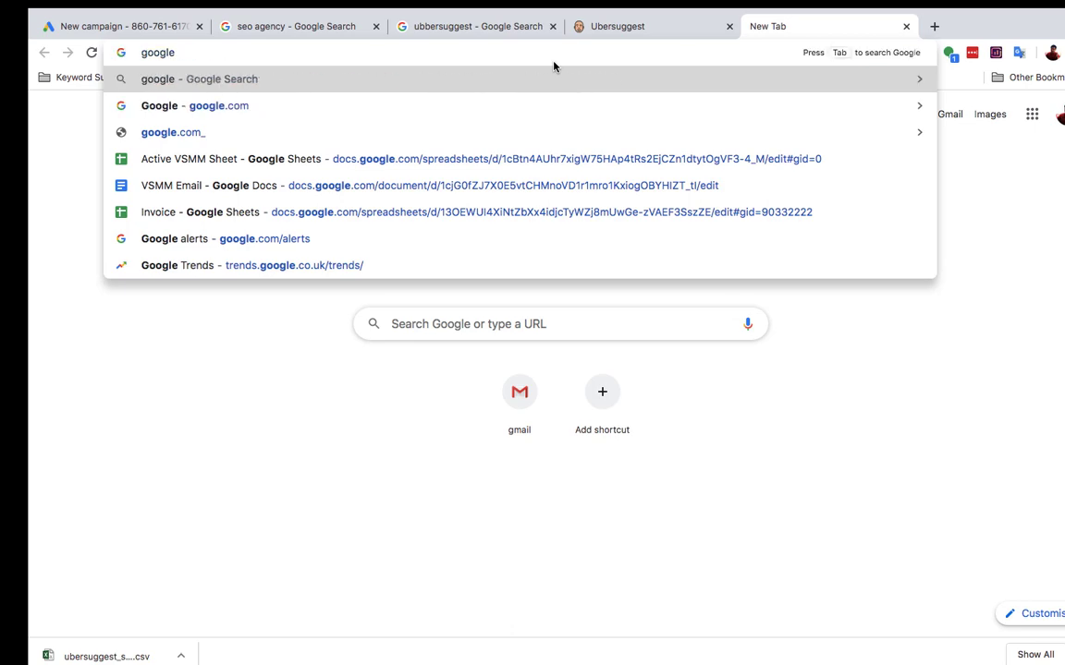
pyautogui.write('keyword planner')
pyautogui.press('Return')
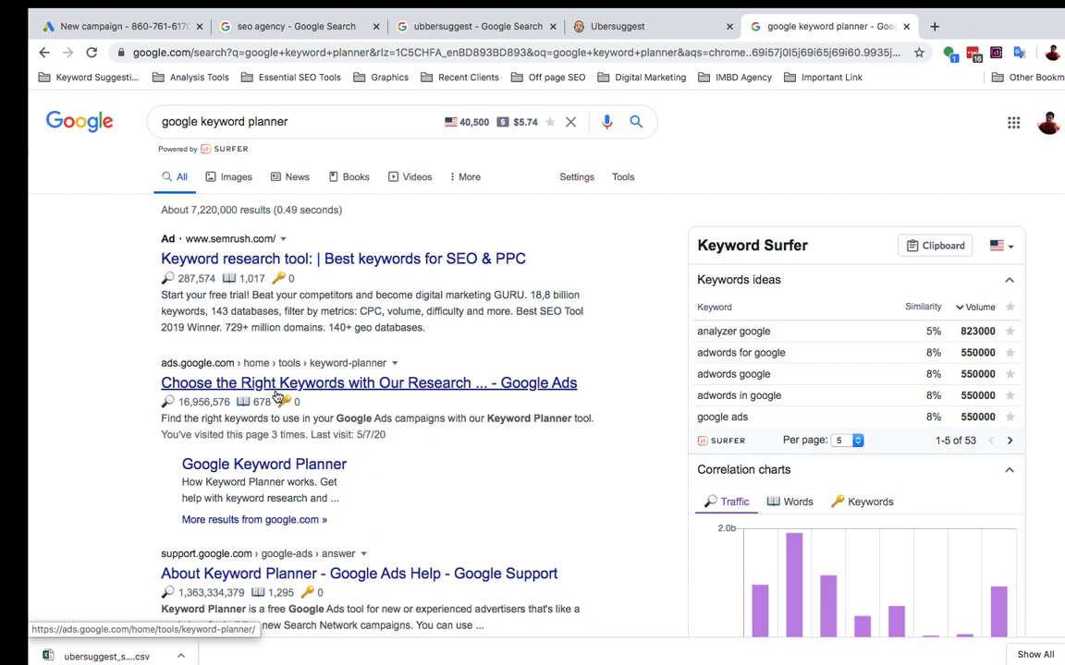
# - Open Keyword Planner from the Google Ads search result and sign in with the IMBD Agency account
pyautogui.click(276, 396)
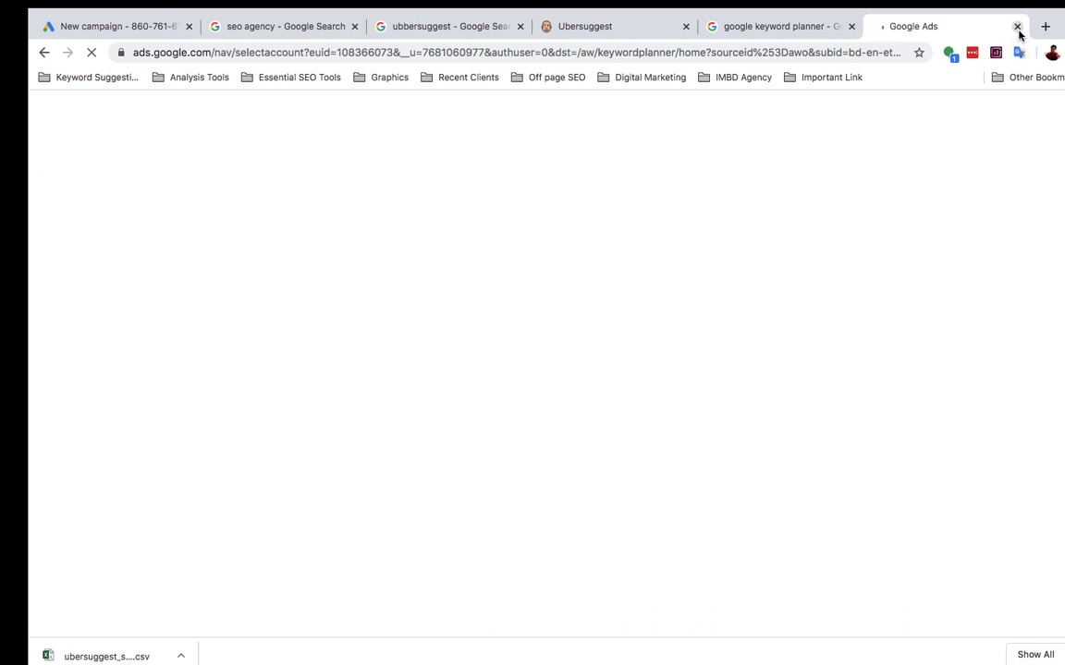
pyautogui.click(1017, 26)
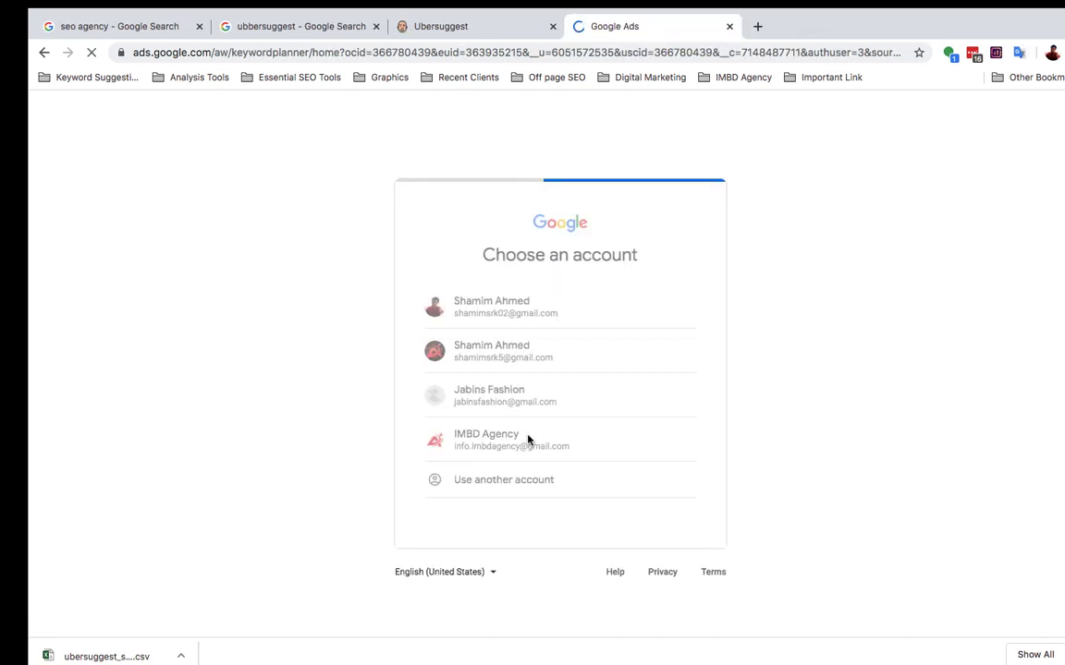
pyautogui.click(527, 439)
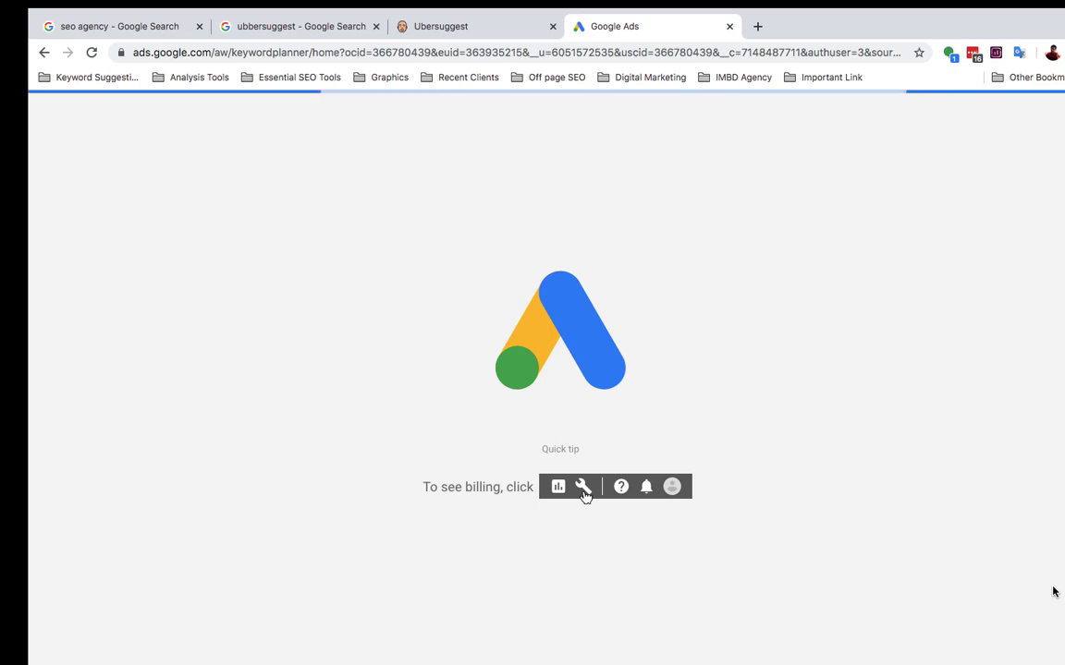
pyautogui.moveTo(763, 9)
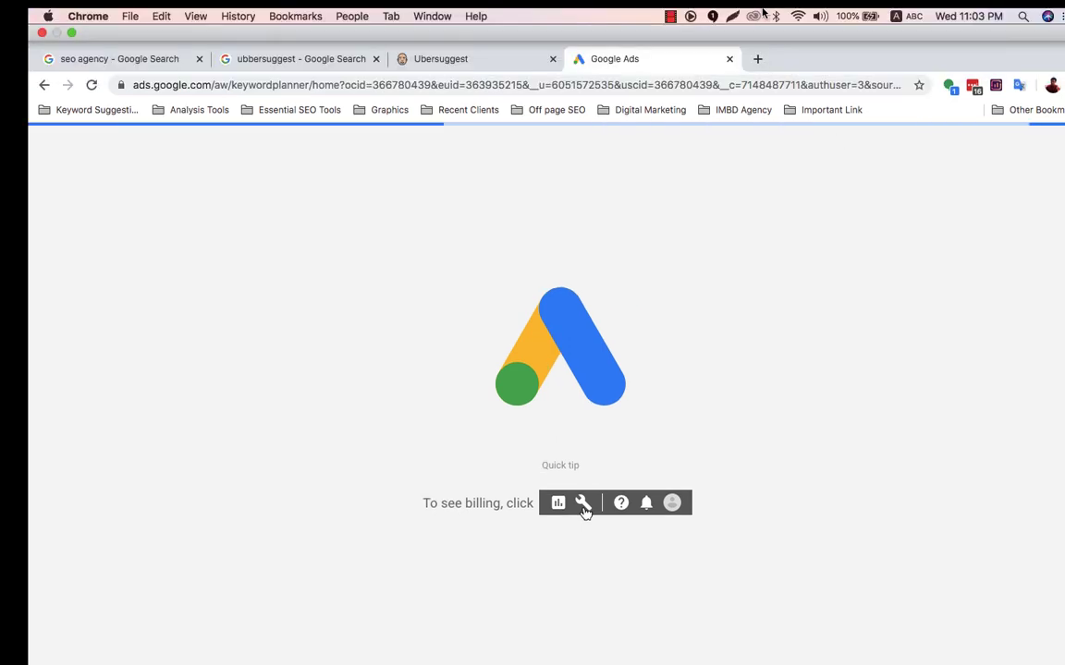
pyautogui.click(691, 15)
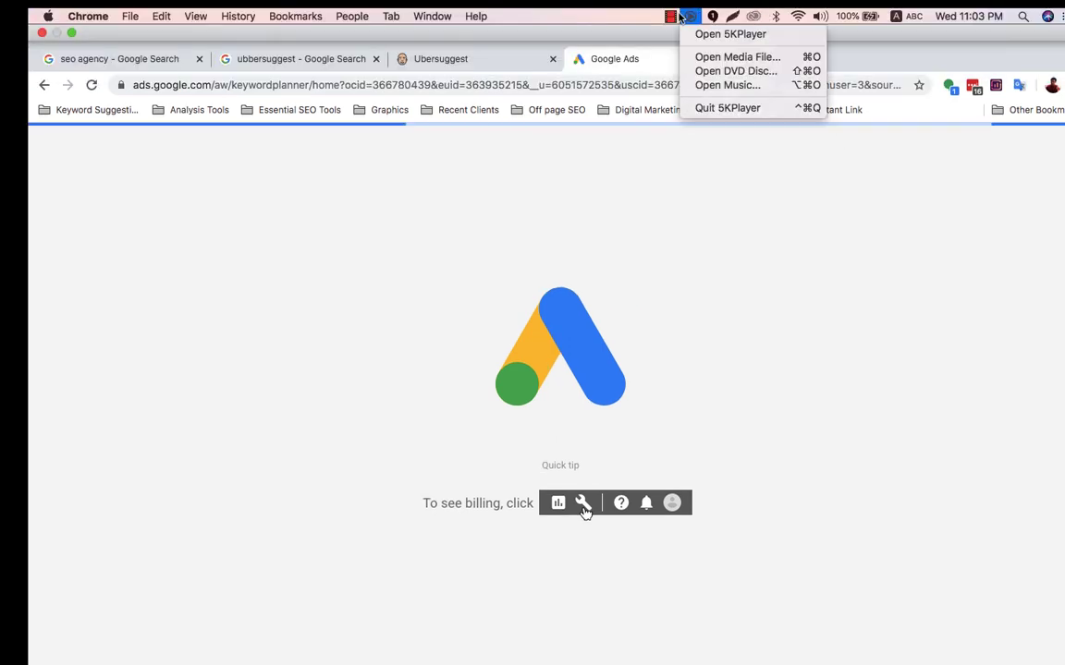
pyautogui.click(669, 16)
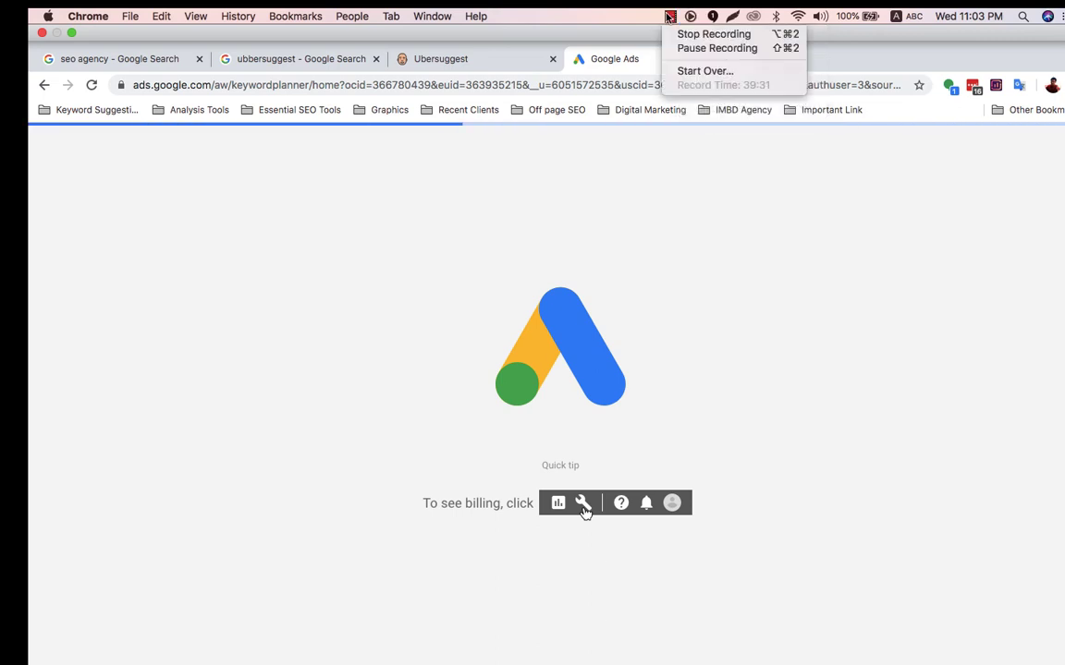
pyautogui.click(703, 47)
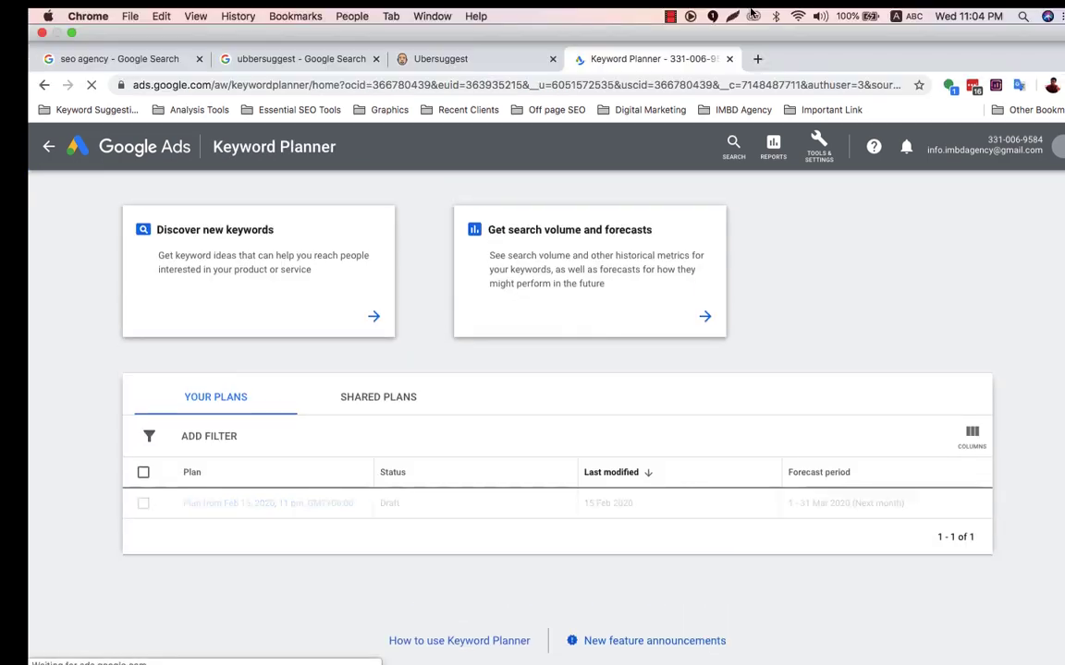
pyautogui.click(672, 16)
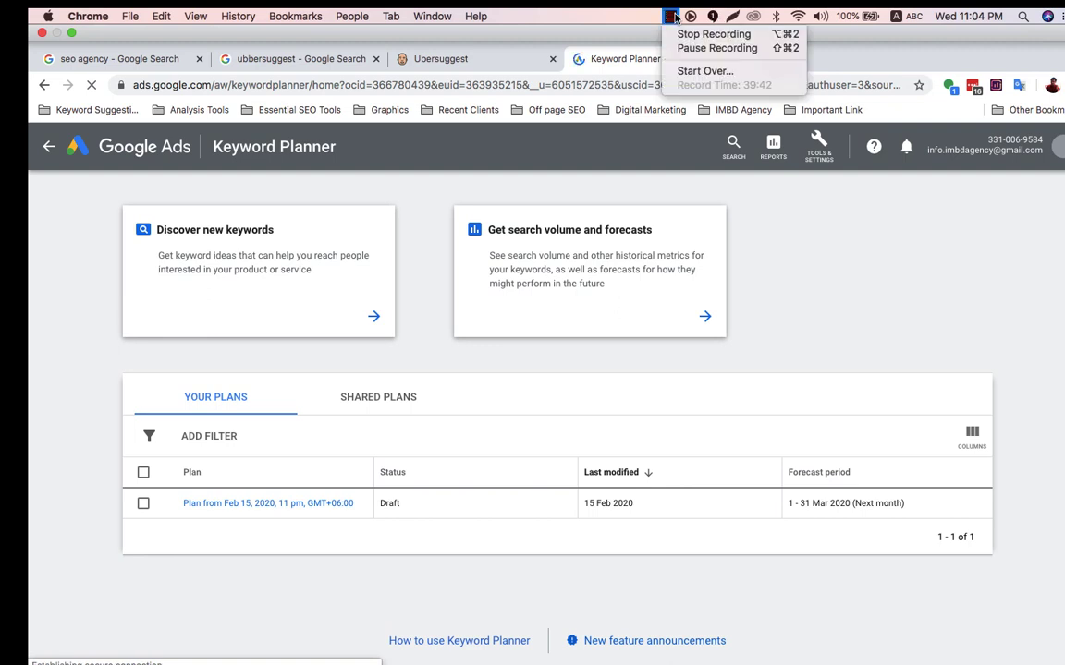
pyautogui.click(1024, 200)
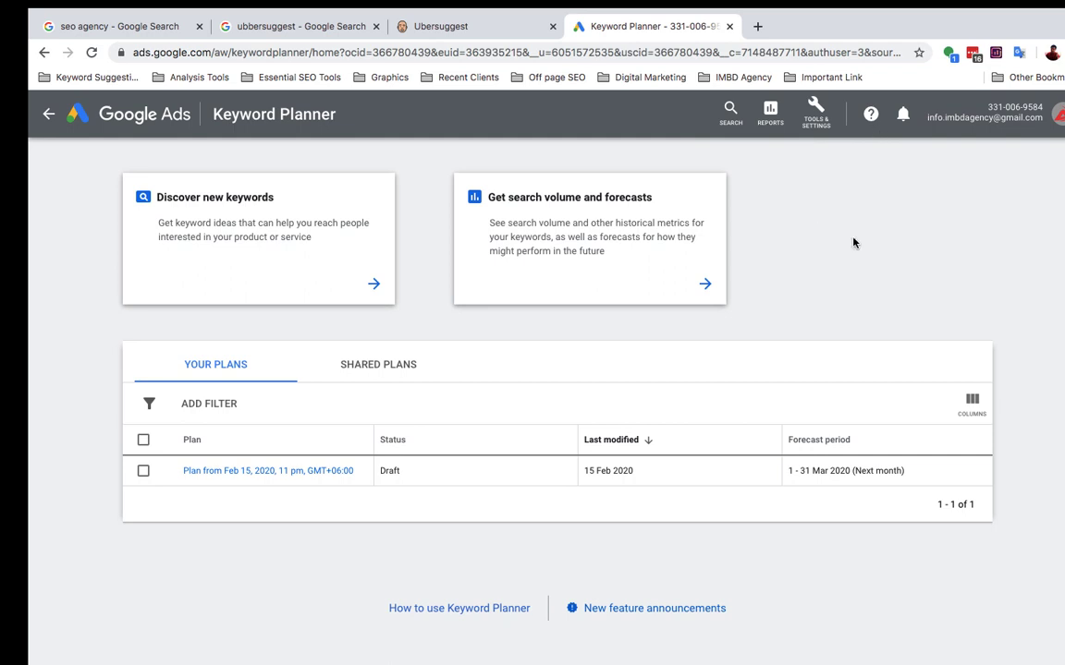
# - Show which planning tools Google Ads offers, including Keyword Planner, and close the overview
pyautogui.click(821, 120)
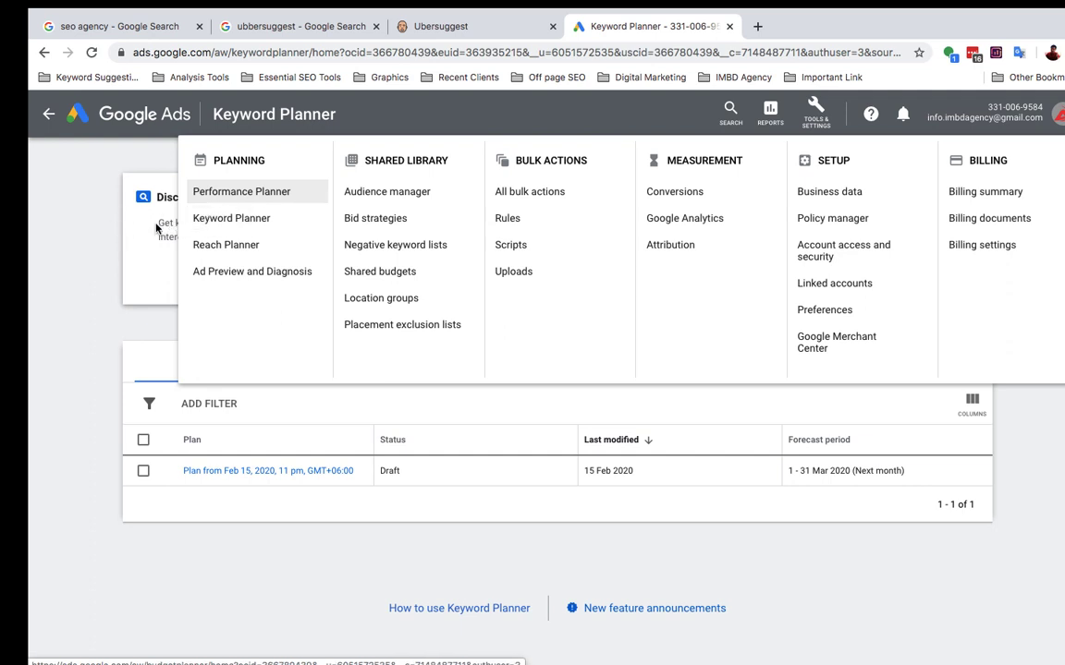
pyautogui.click(94, 198)
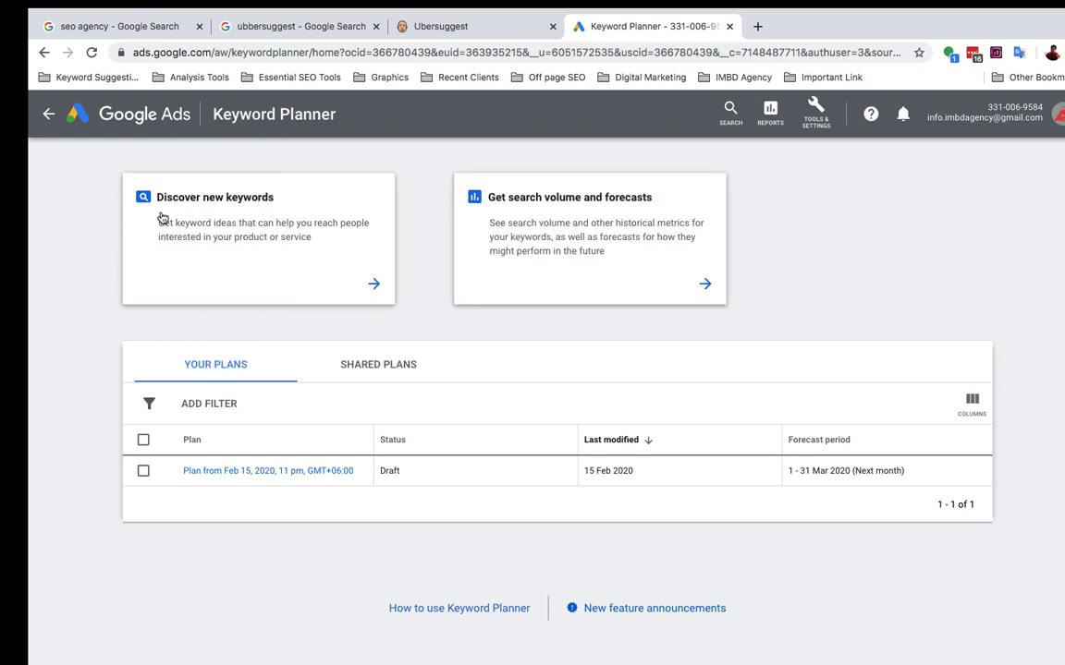
# - Preview the forms for discovering new keywords and for getting search volume and forecasts, closing each one
pyautogui.click(282, 262)
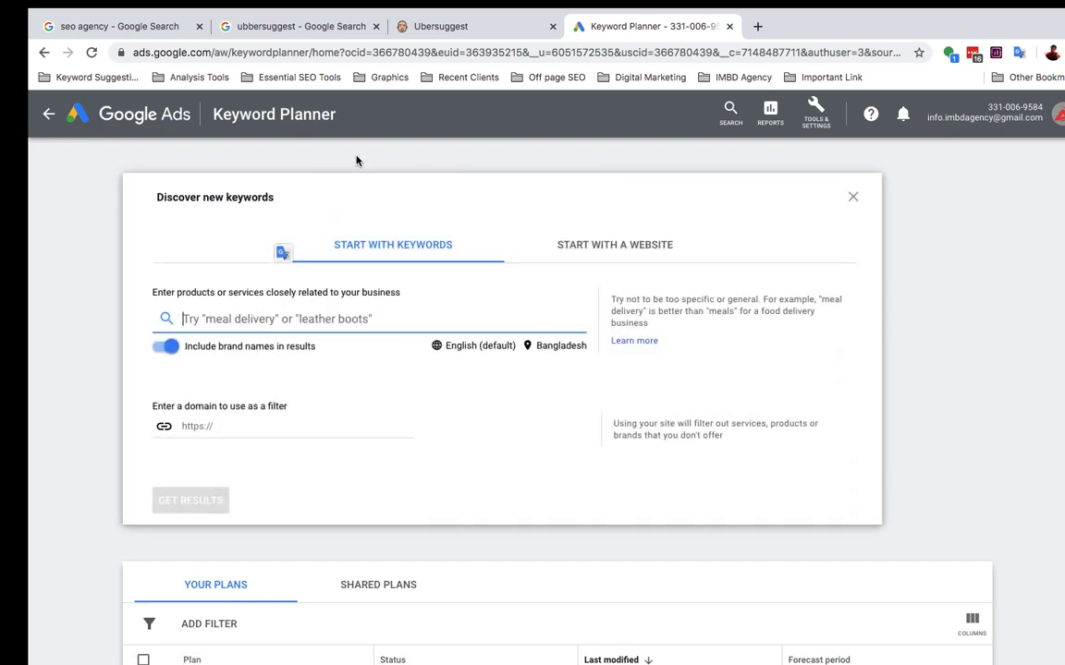
pyautogui.click(927, 214)
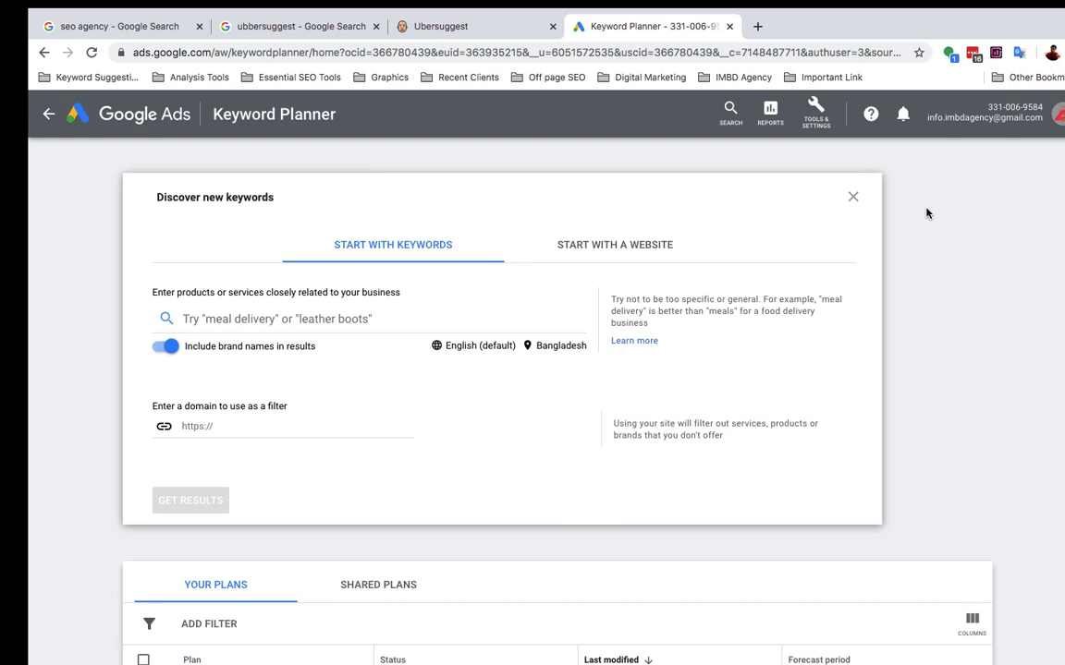
pyautogui.click(853, 198)
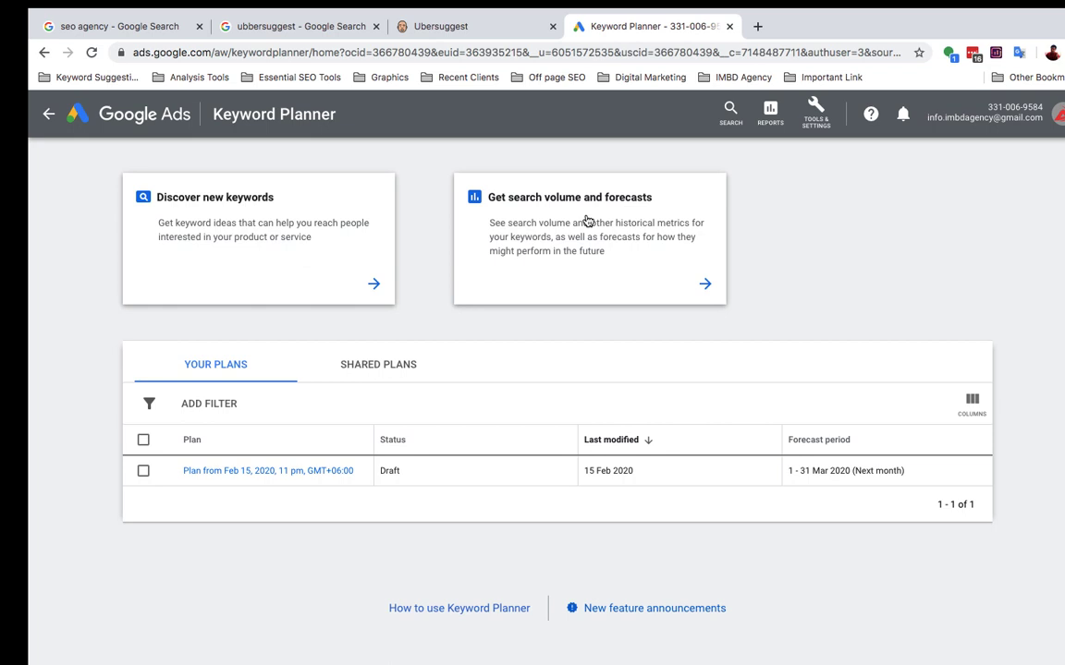
pyautogui.click(620, 264)
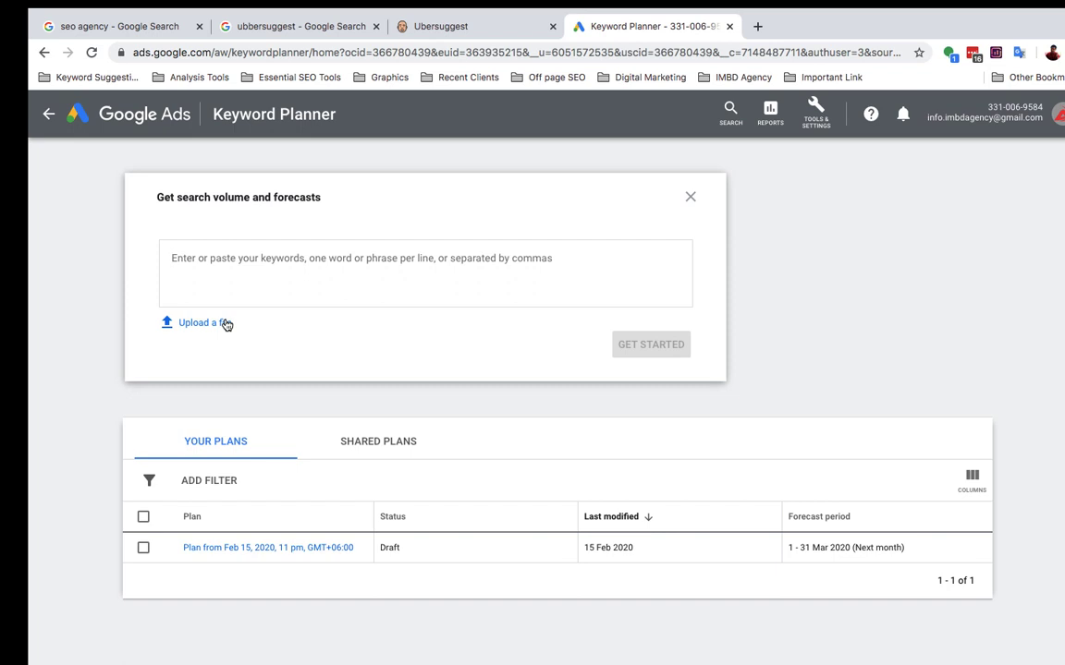
pyautogui.click(690, 198)
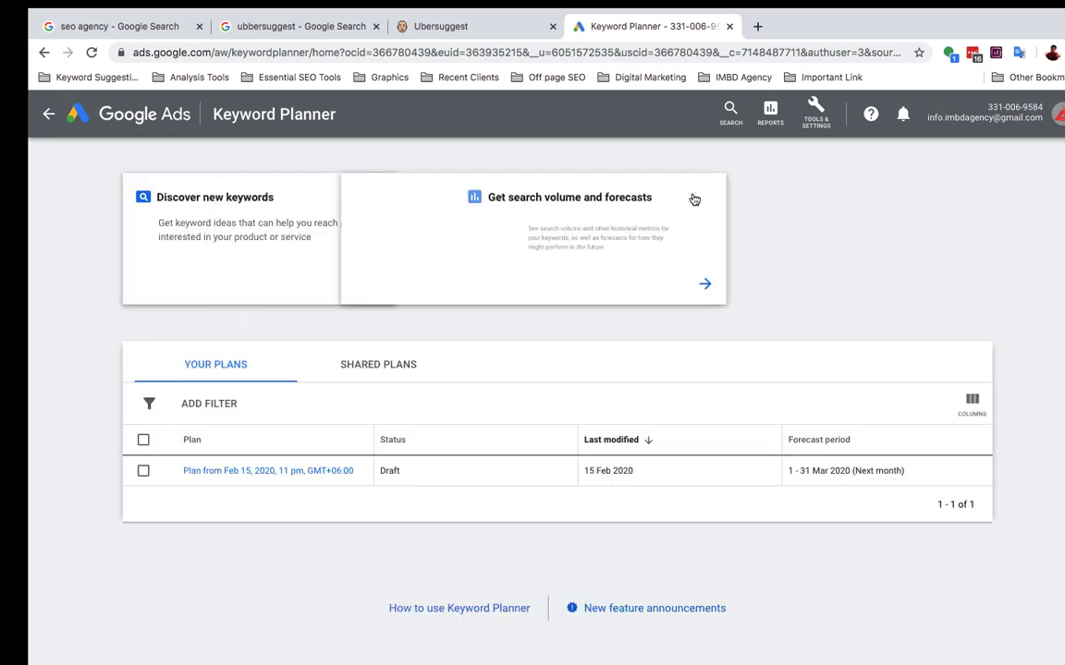
# - Discover new keywords for "Seo agency", checking the targeted location before getting the results
pyautogui.click(374, 285)
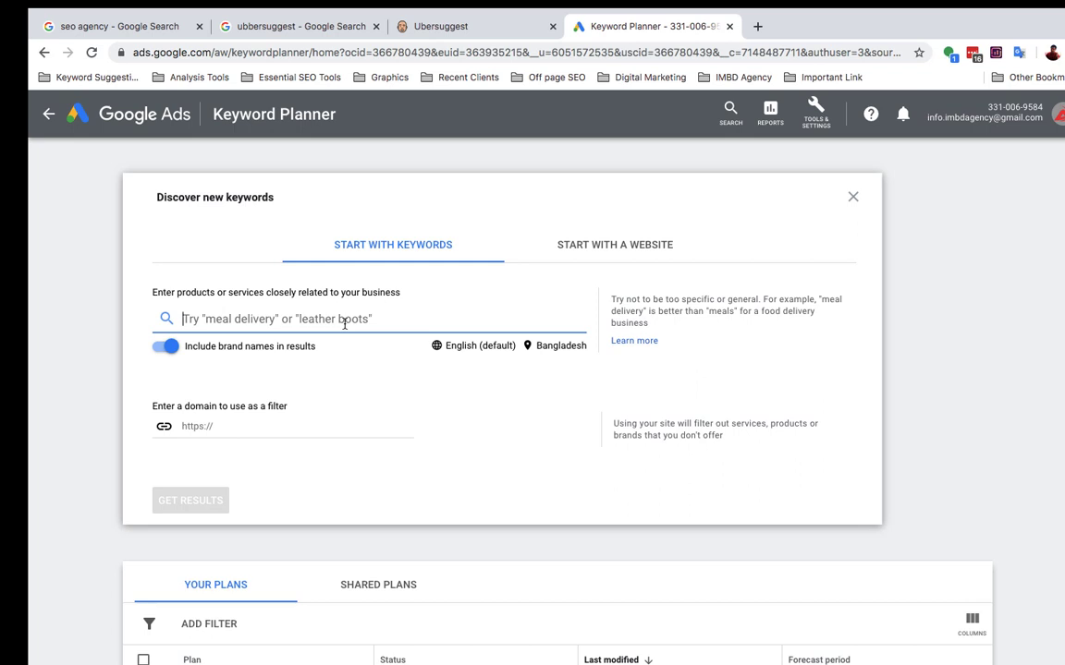
pyautogui.write('Seo agency')
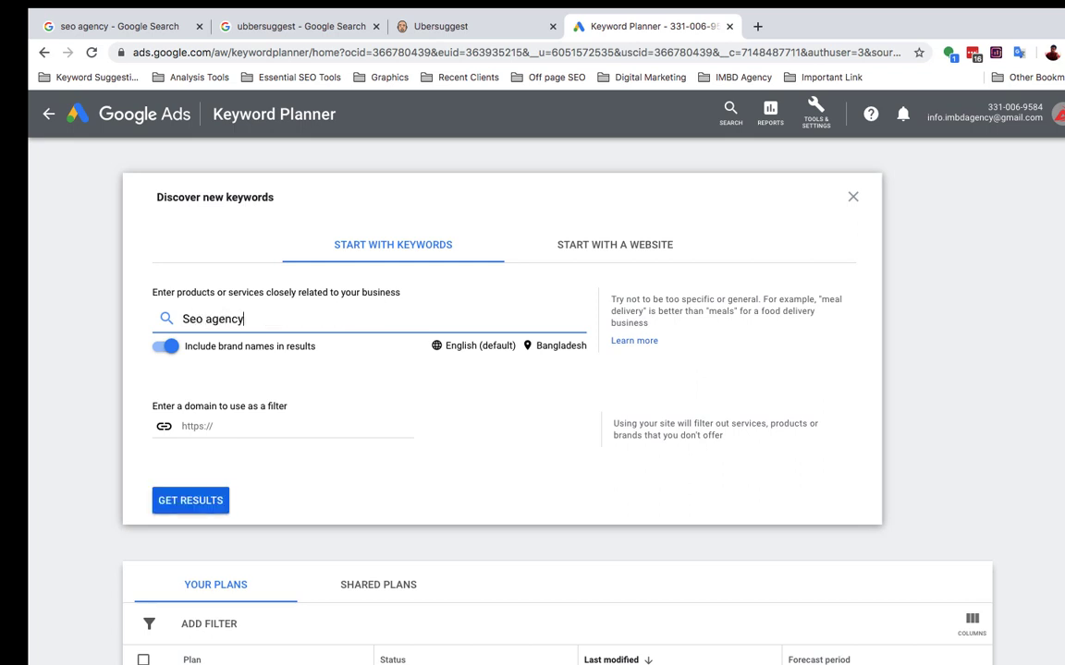
pyautogui.click(527, 348)
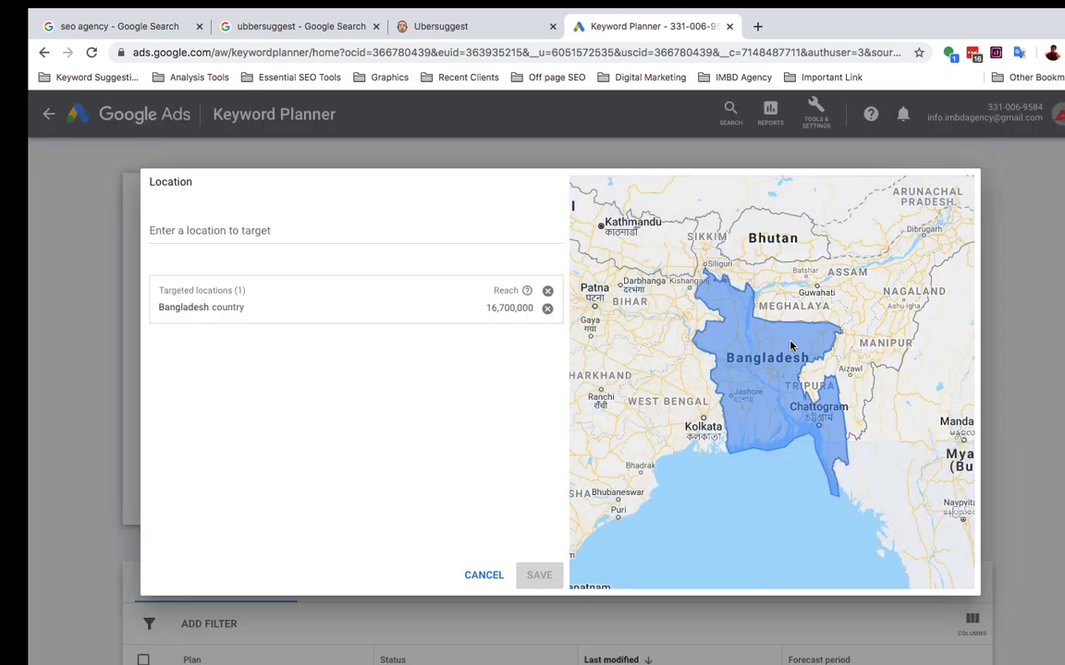
pyautogui.click(483, 576)
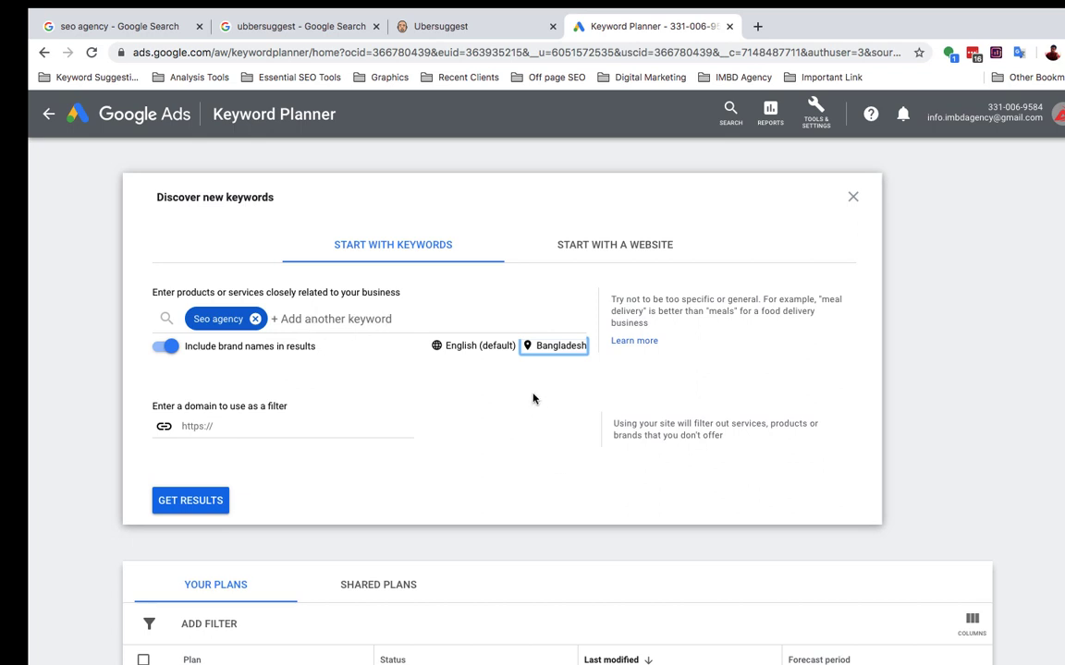
pyautogui.click(215, 501)
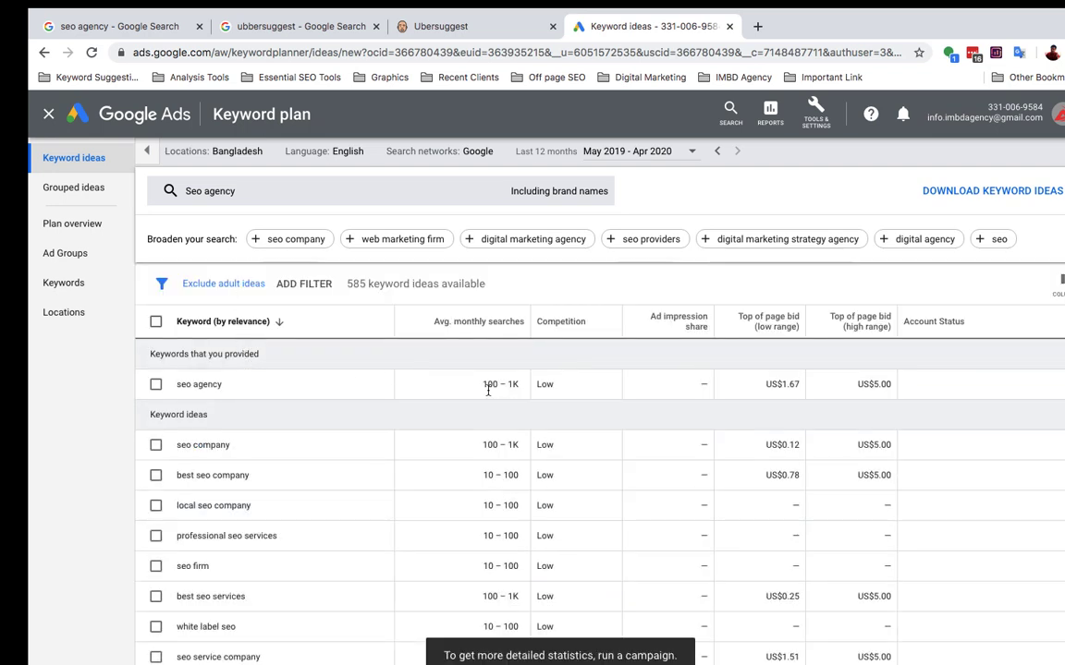
# - Examine the average monthly searches for "seo agency" and the related keyword ideas
pyautogui.moveTo(482, 383); pyautogui.dragTo(518, 385)
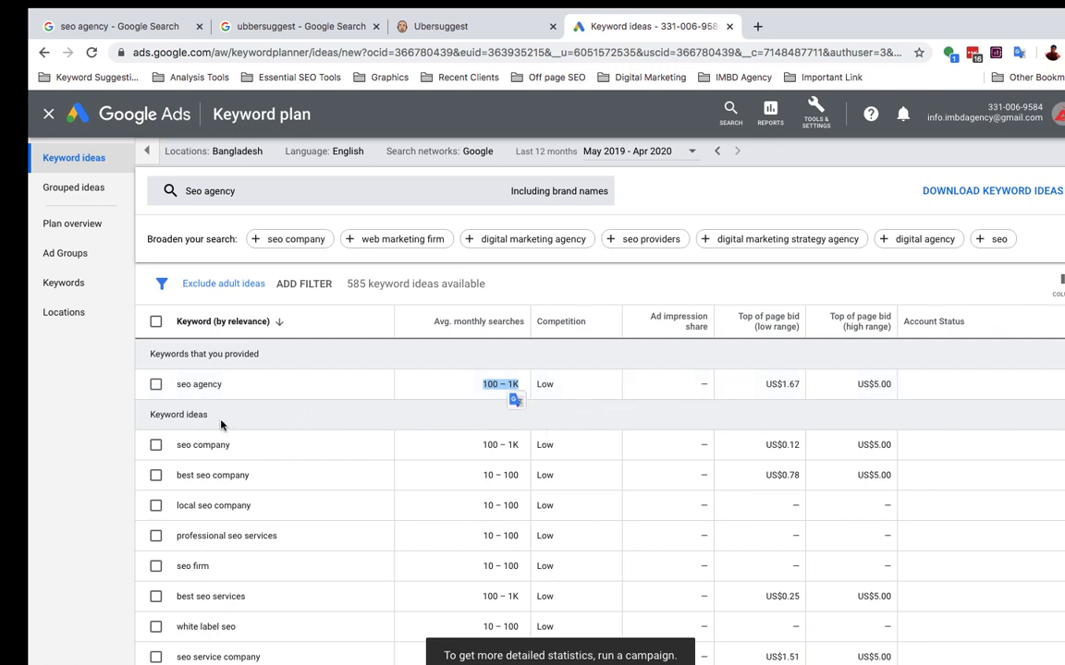
pyautogui.scroll(-1, 249, 463)
pyautogui.scroll(1, 250, 466)
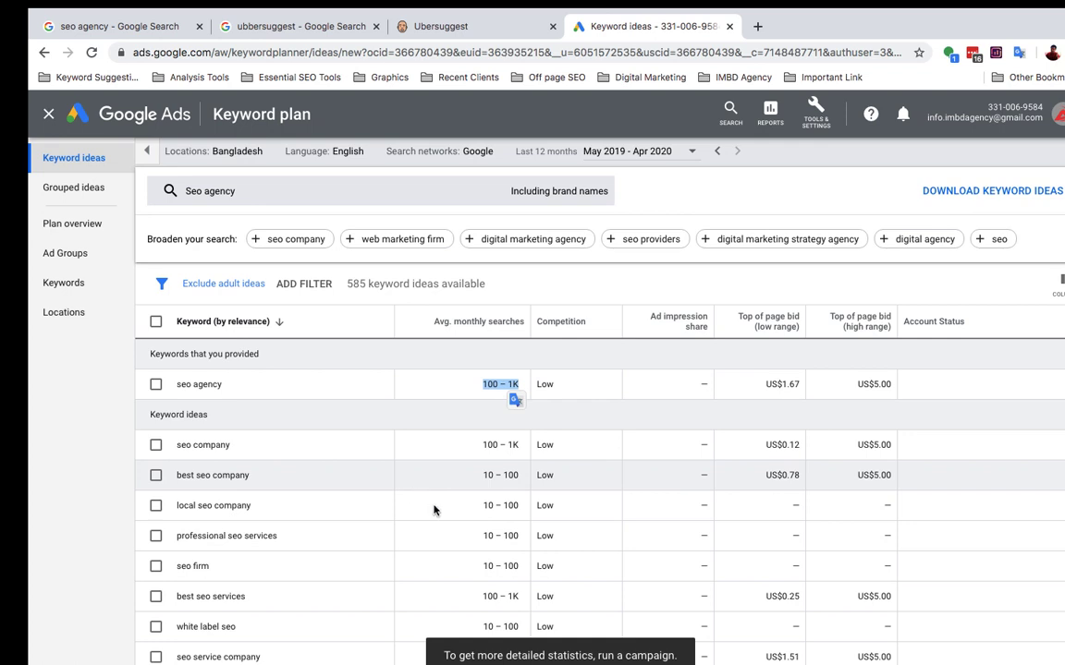
# - Sort the "Seo agency" keyword ideas by highest average monthly searches
pyautogui.scroll(-2, 433, 508)
pyautogui.scroll(2, 434, 509)
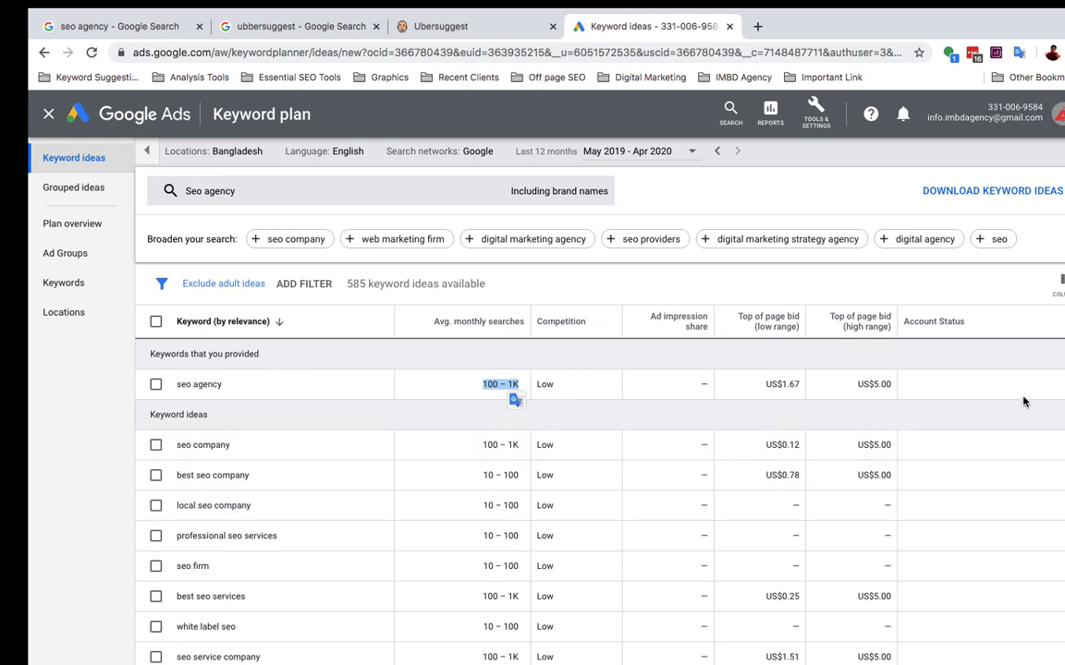
pyautogui.click(386, 371)
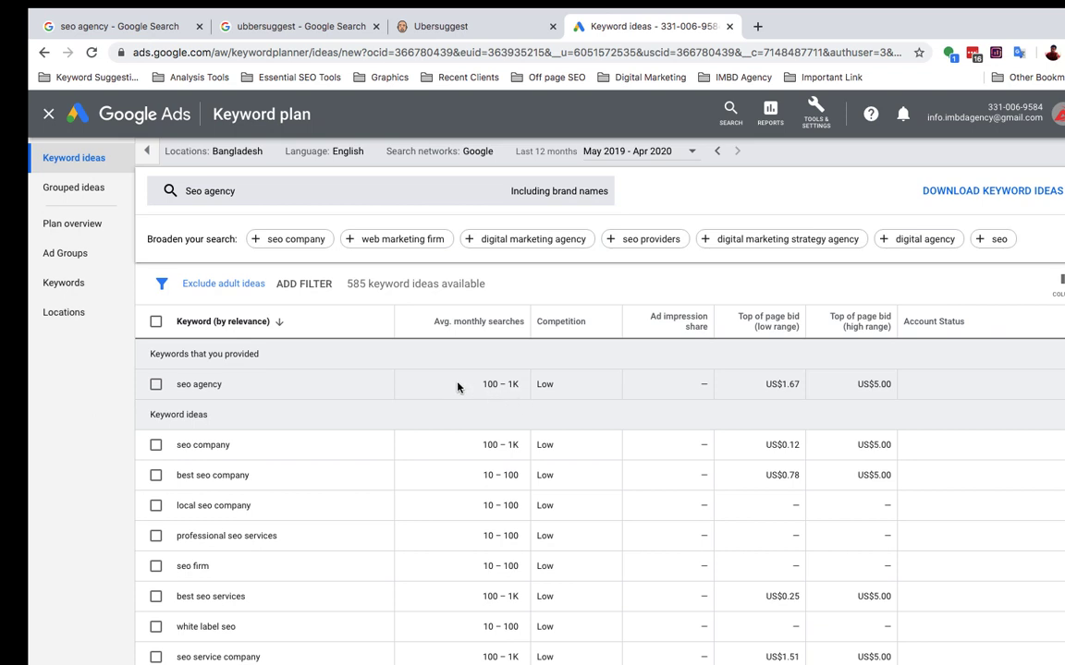
pyautogui.click(509, 323)
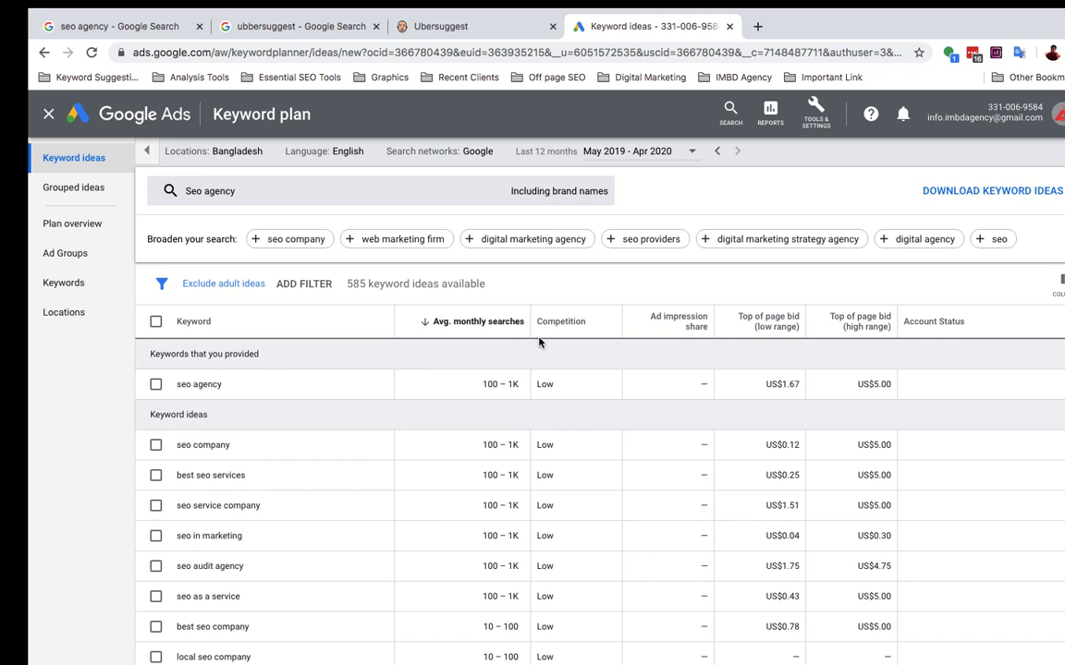
pyautogui.moveTo(555, 329)
# - Replace the "Seo agency" search term with "seo", get the results and review the new keyword ideas
pyautogui.click(306, 198)
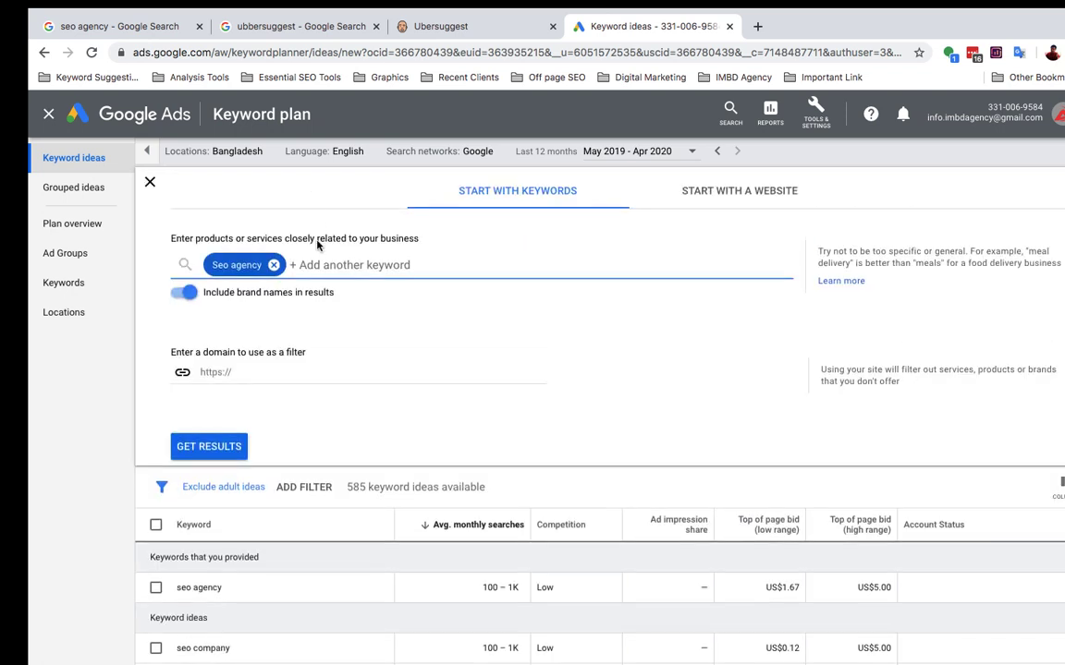
pyautogui.click(273, 266)
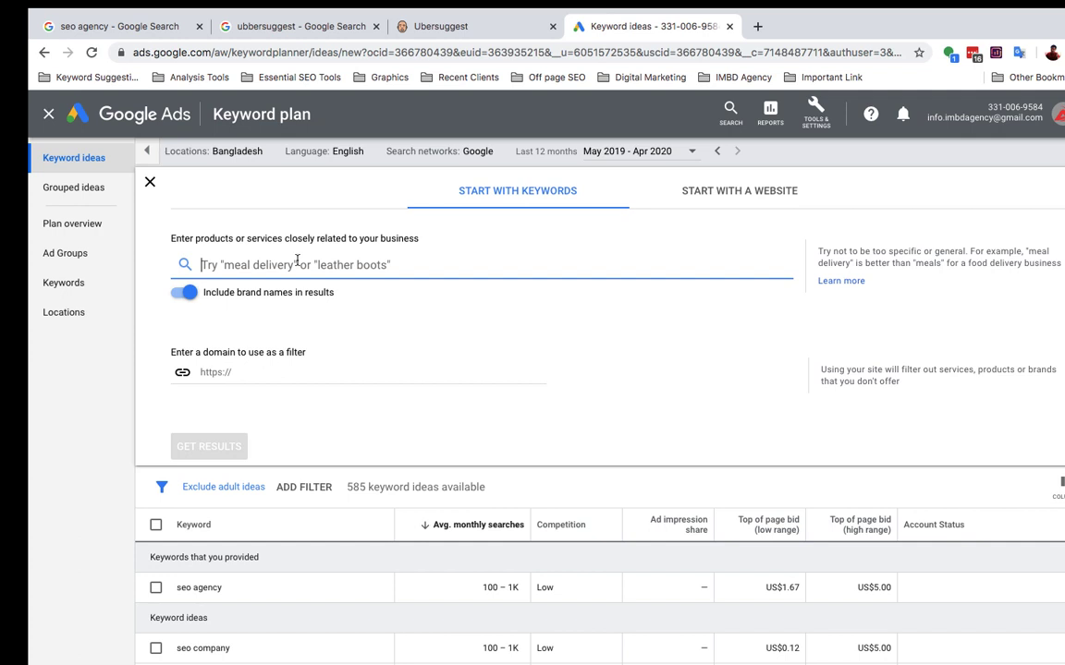
pyautogui.write('seo')
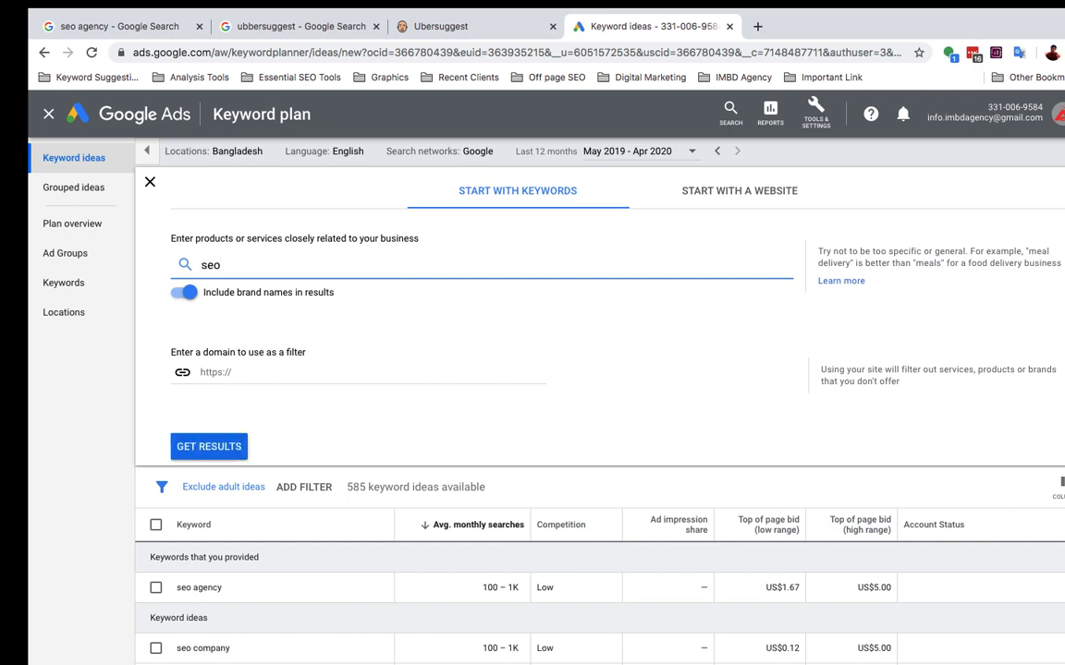
pyautogui.click(192, 446)
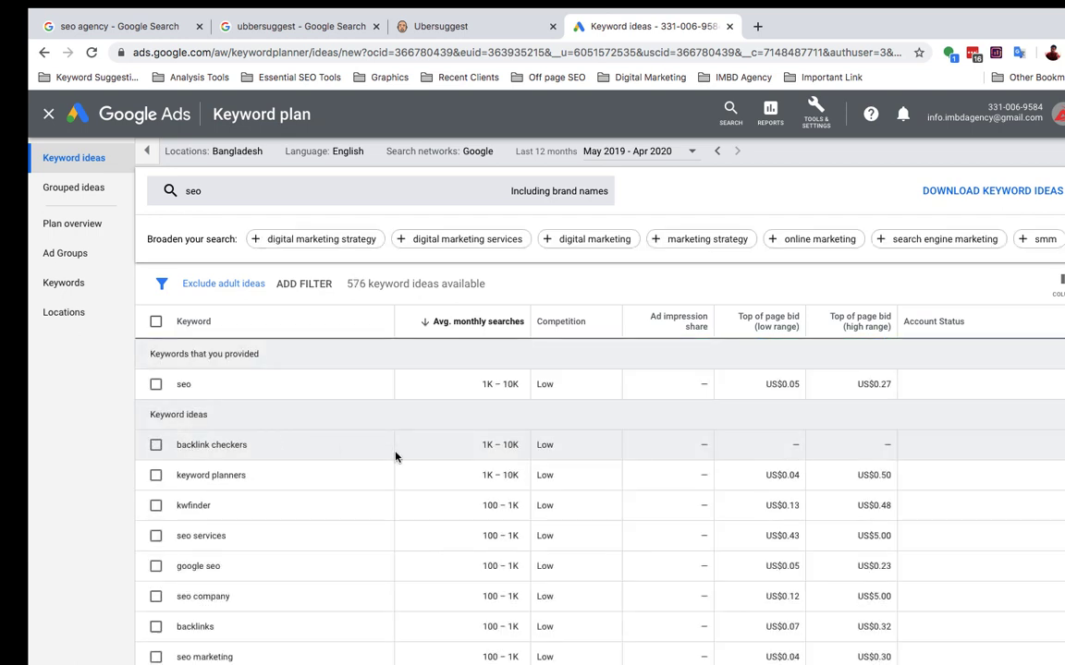
pyautogui.scroll(-2, 394, 457)
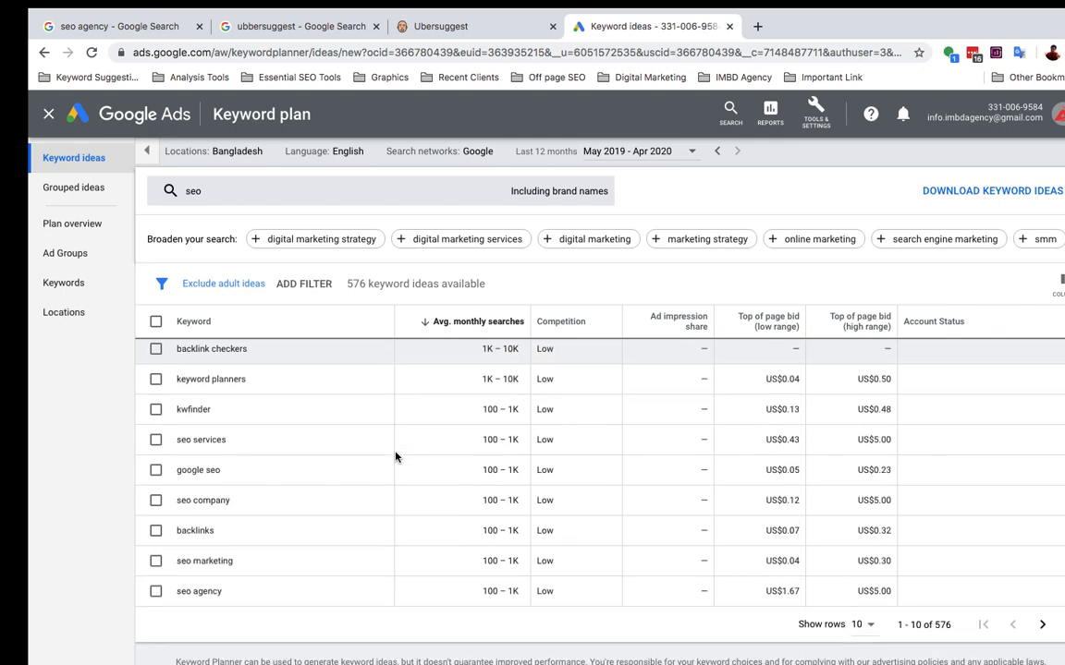
pyautogui.scroll(2, 394, 457)
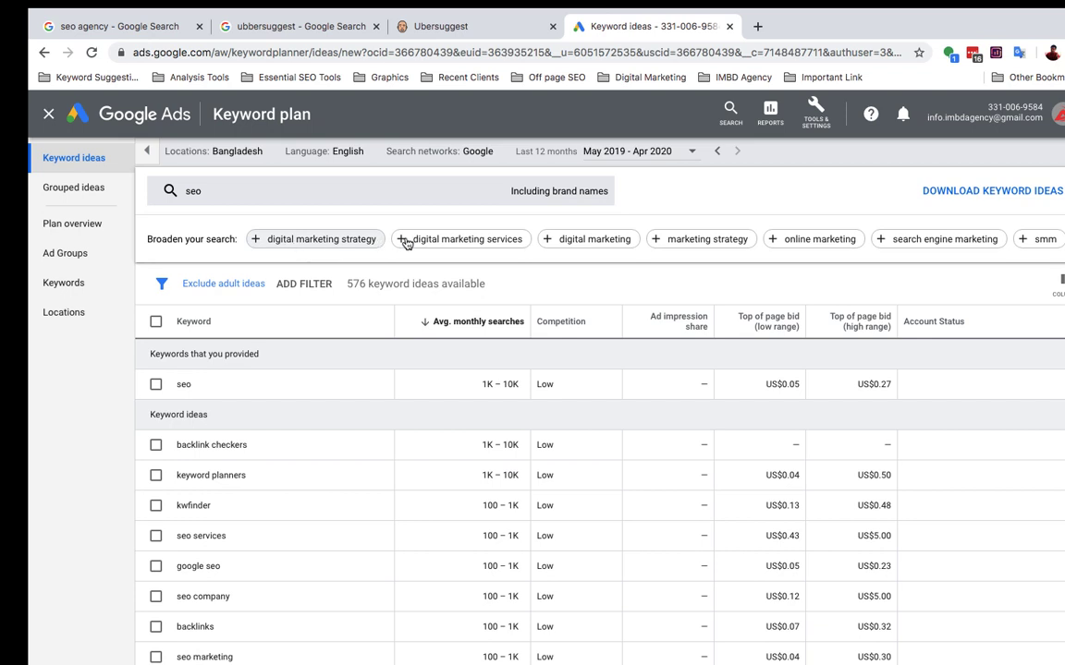
# - Broaden the "seo" search with "digital marketing services", get the results and look through the combined ideas
pyautogui.click(454, 239)
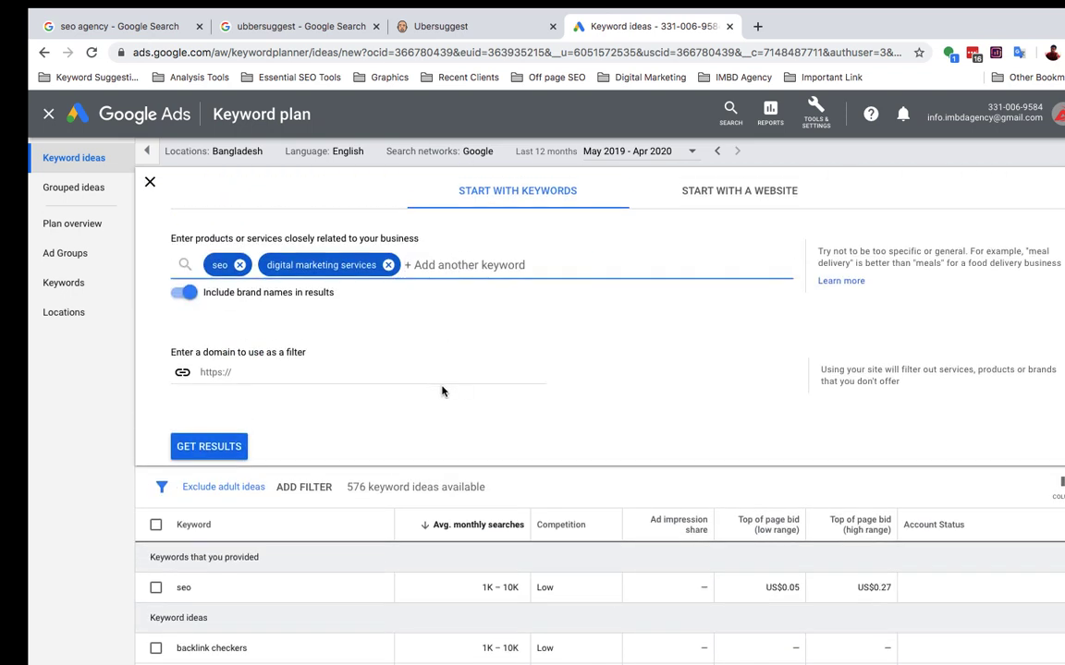
pyautogui.click(235, 447)
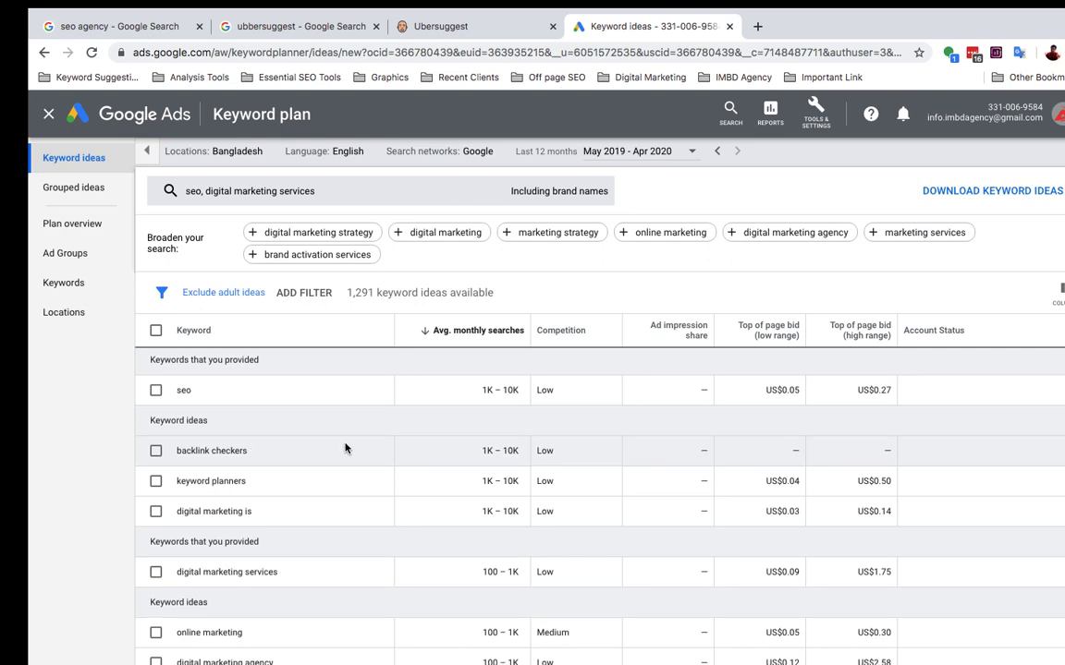
pyautogui.scroll(-1, 344, 448)
pyautogui.scroll(-1, 345, 448)
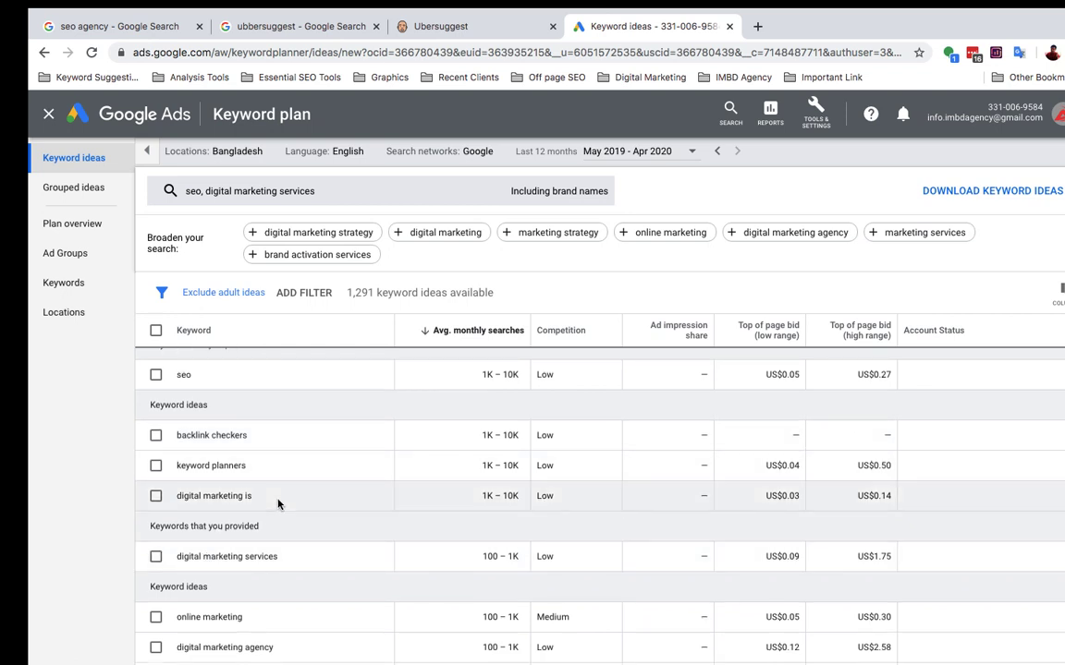
pyautogui.scroll(1, 363, 432)
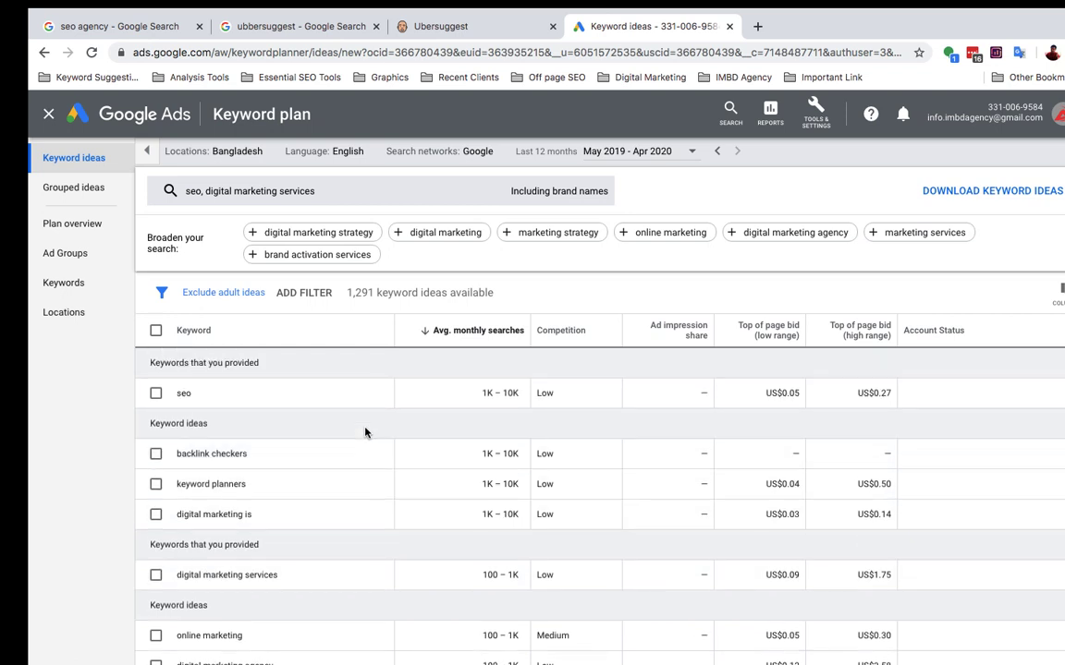
# - Compare the keyword ideas sorted by lowest and by highest average monthly searches
pyautogui.click(477, 333)
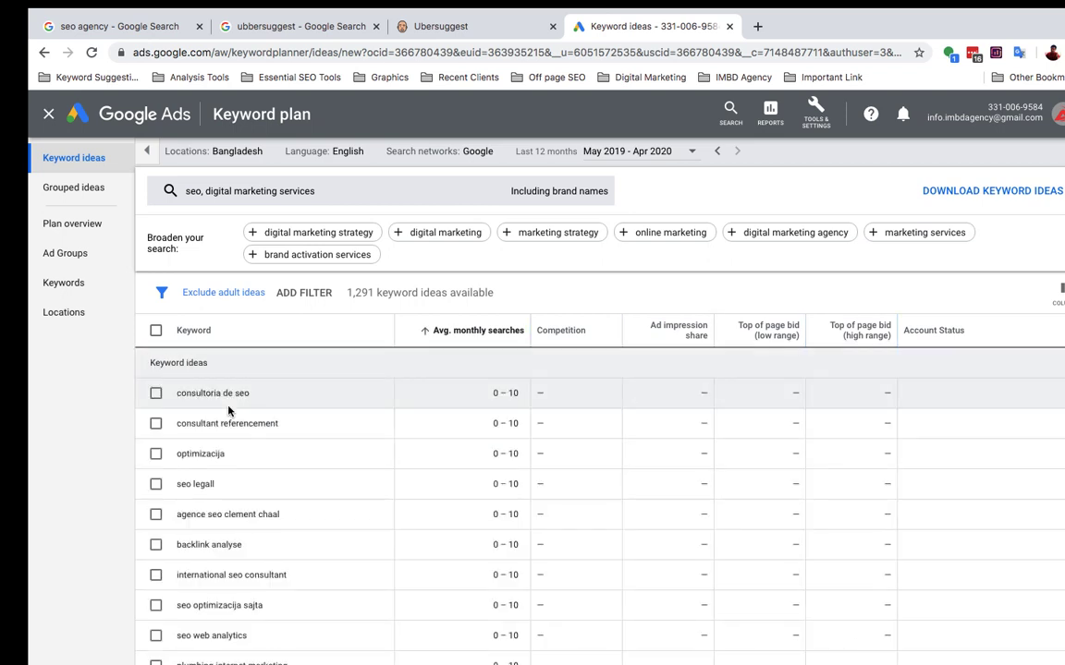
pyautogui.click(420, 332)
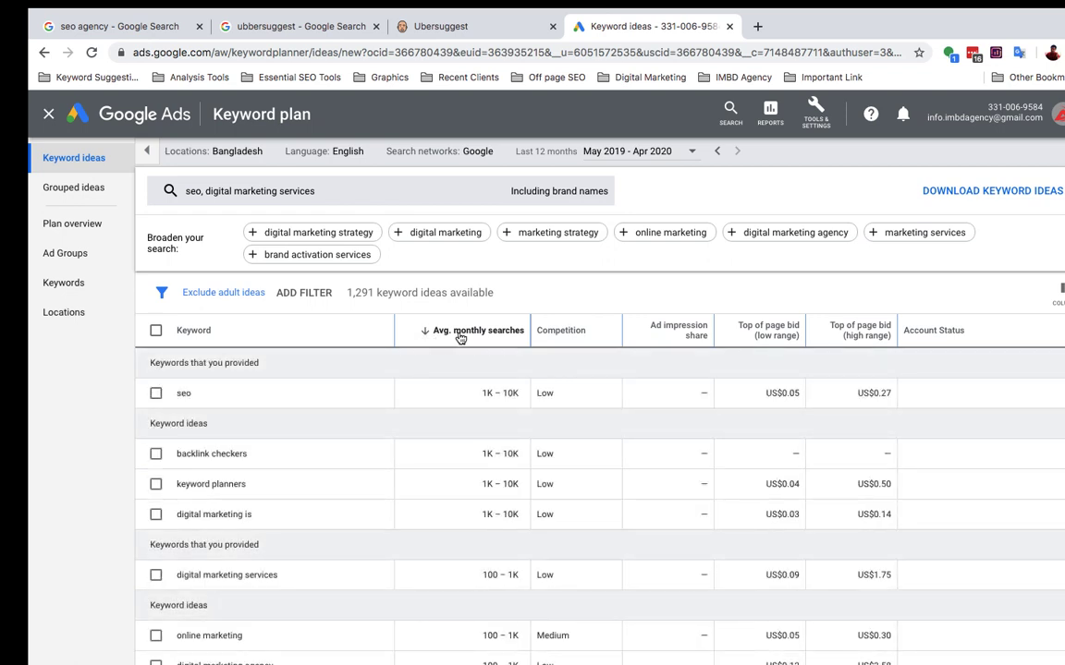
# - Sort the keyword ideas by highest competition, review them and download the keyword ideas as a CSV file
pyautogui.click(558, 333)
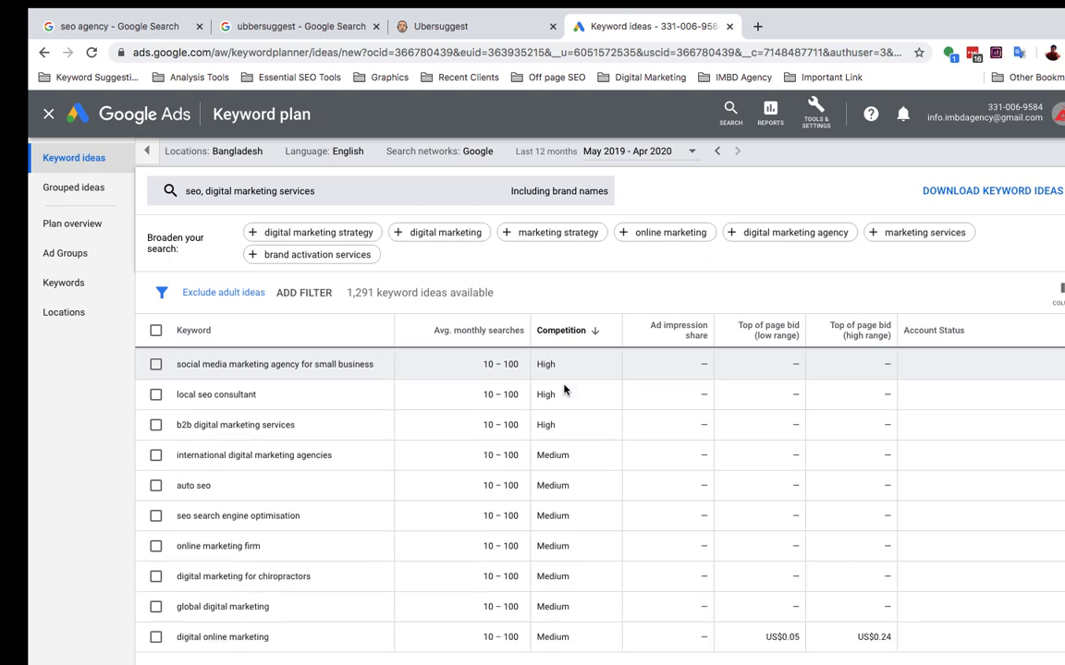
pyautogui.scroll(-1, 565, 391)
pyautogui.scroll(1, 565, 391)
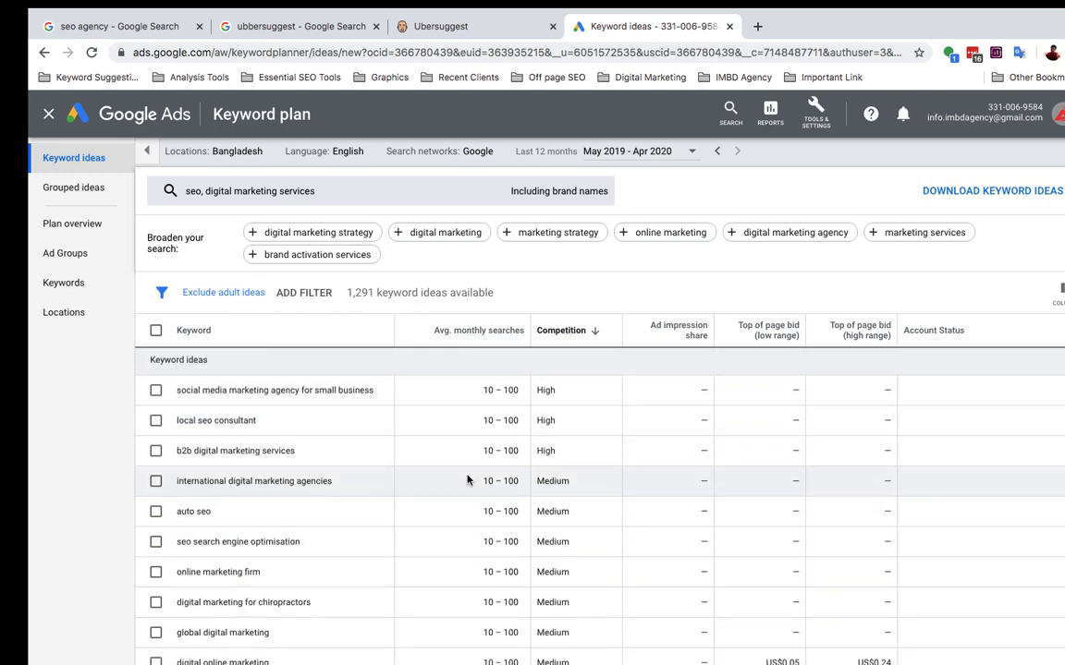
pyautogui.scroll(-2, 467, 480)
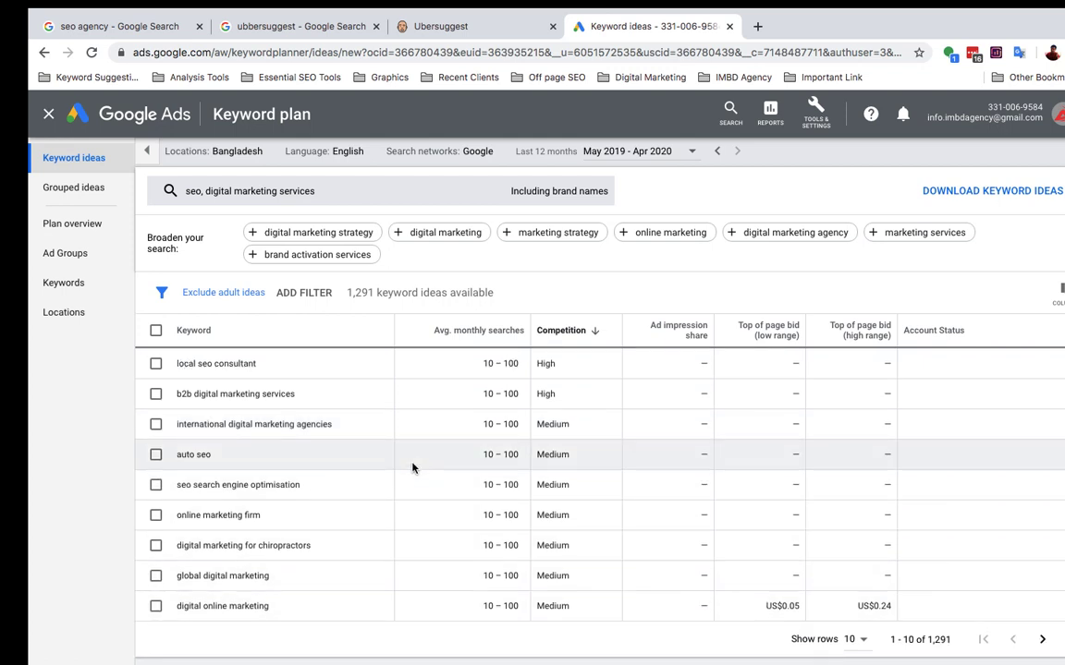
pyautogui.scroll(1, 412, 468)
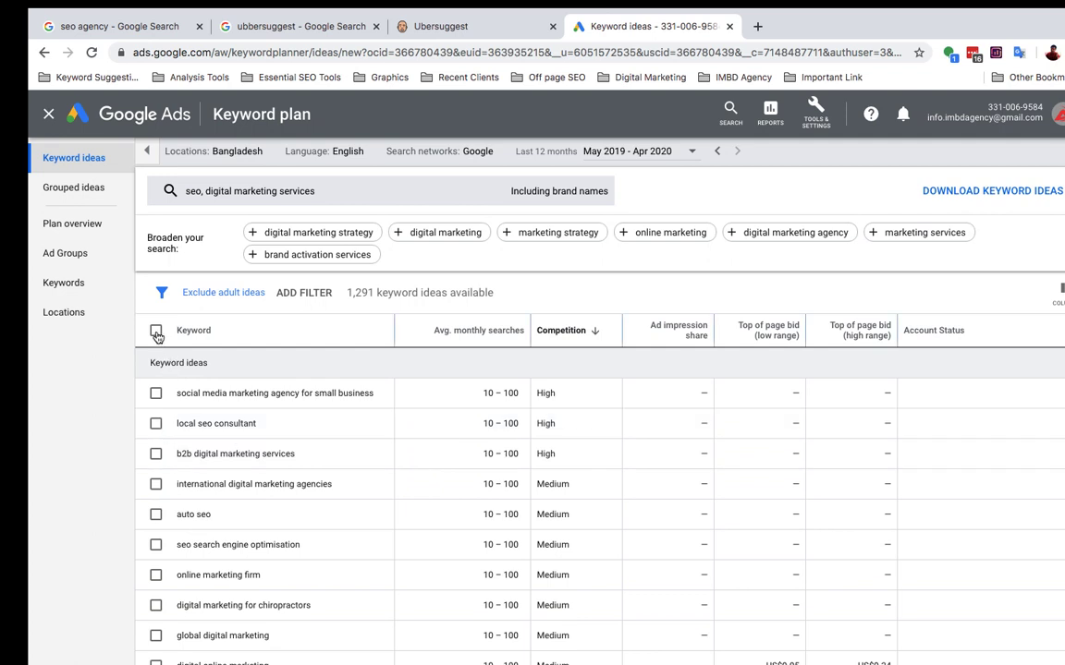
pyautogui.click(999, 194)
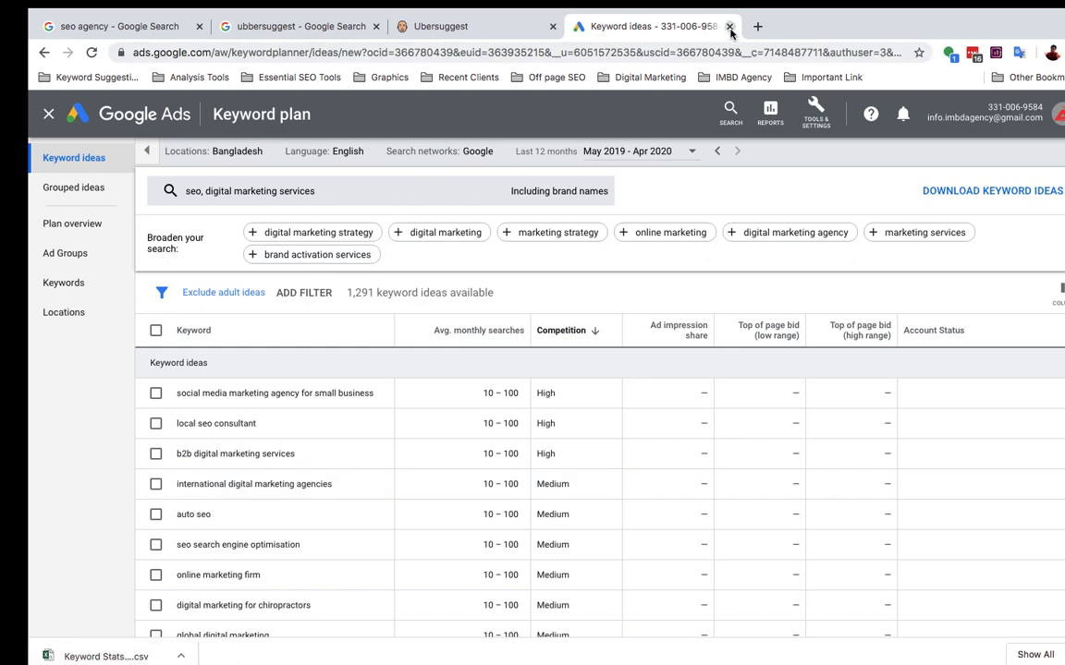
# - In a new browser tab, enter "seo agency" as a Google query to show its autocomplete suggestions
pyautogui.click(758, 26)
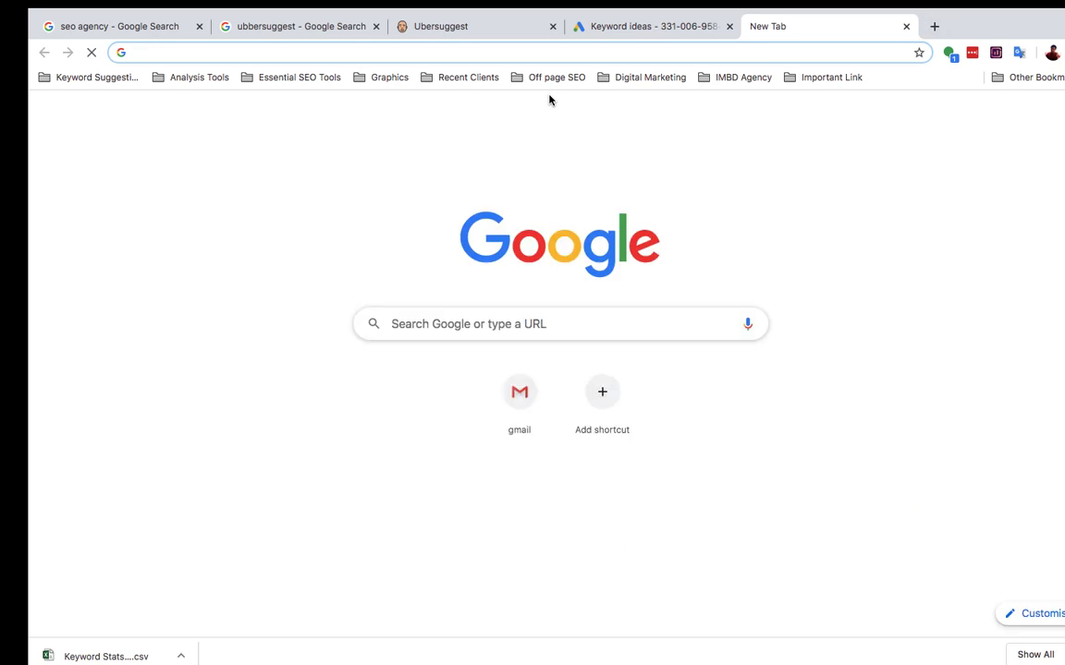
pyautogui.click(515, 328)
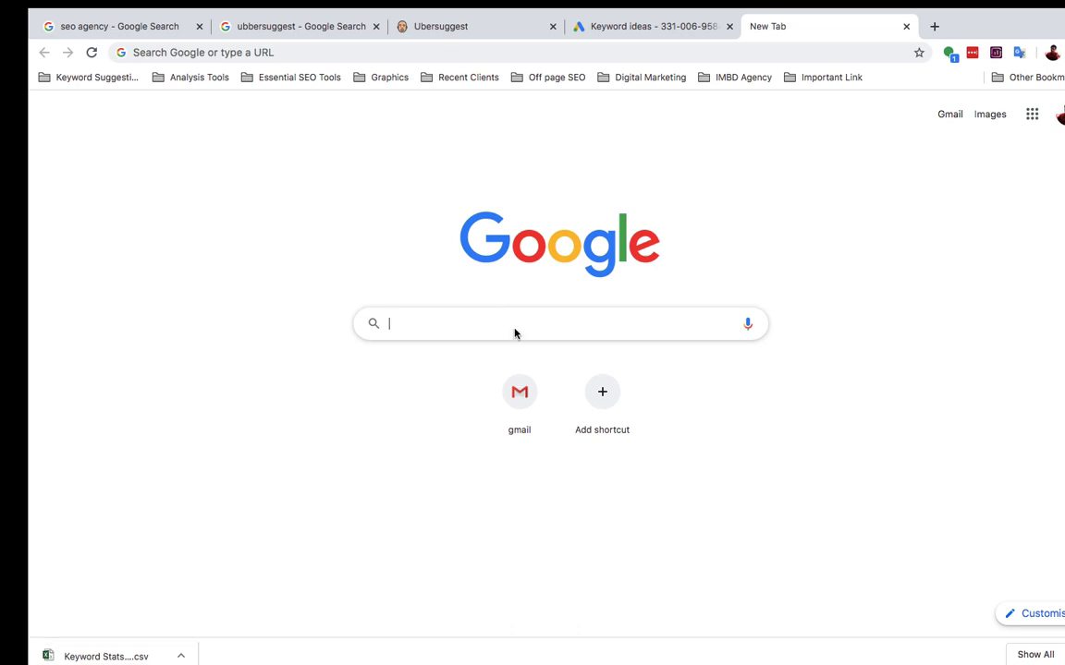
pyautogui.write('seo')
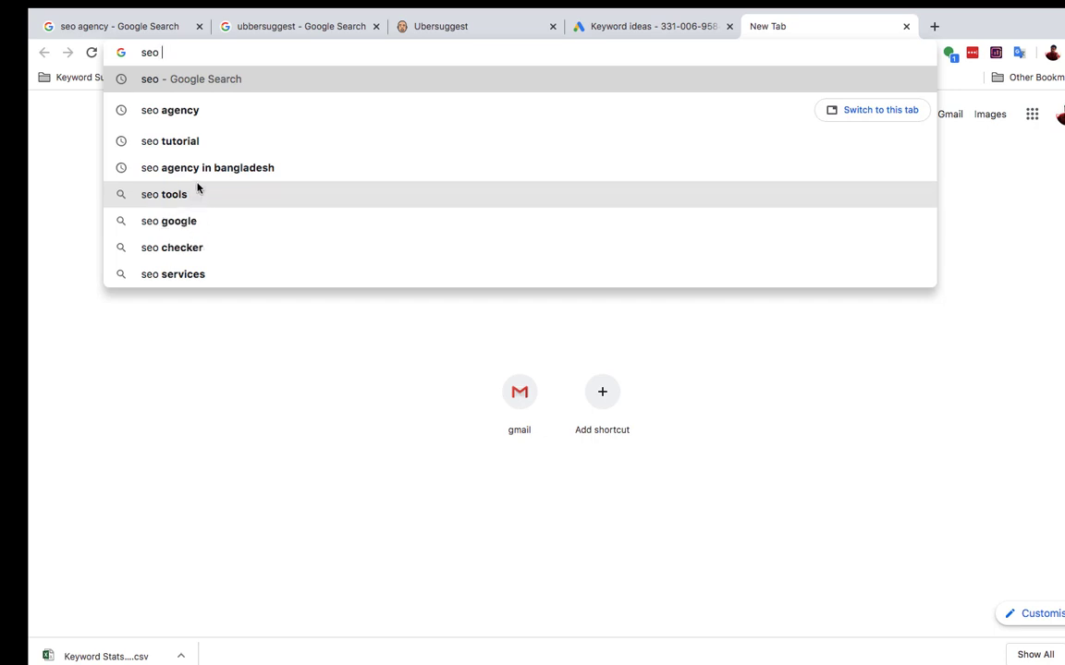
pyautogui.write('agen')
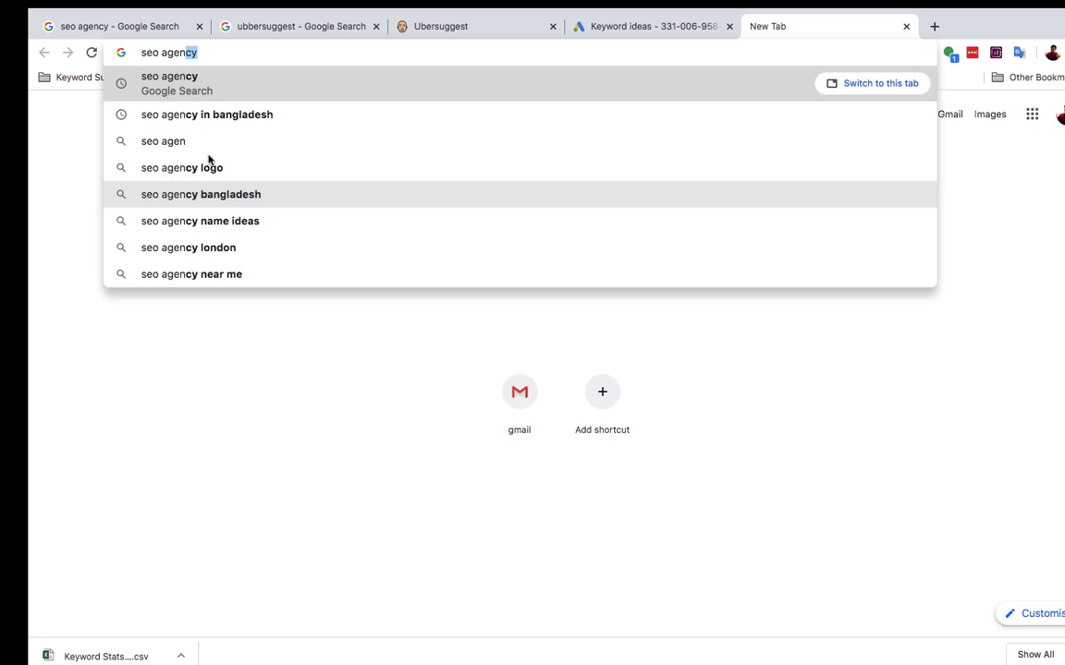
pyautogui.write('cy')
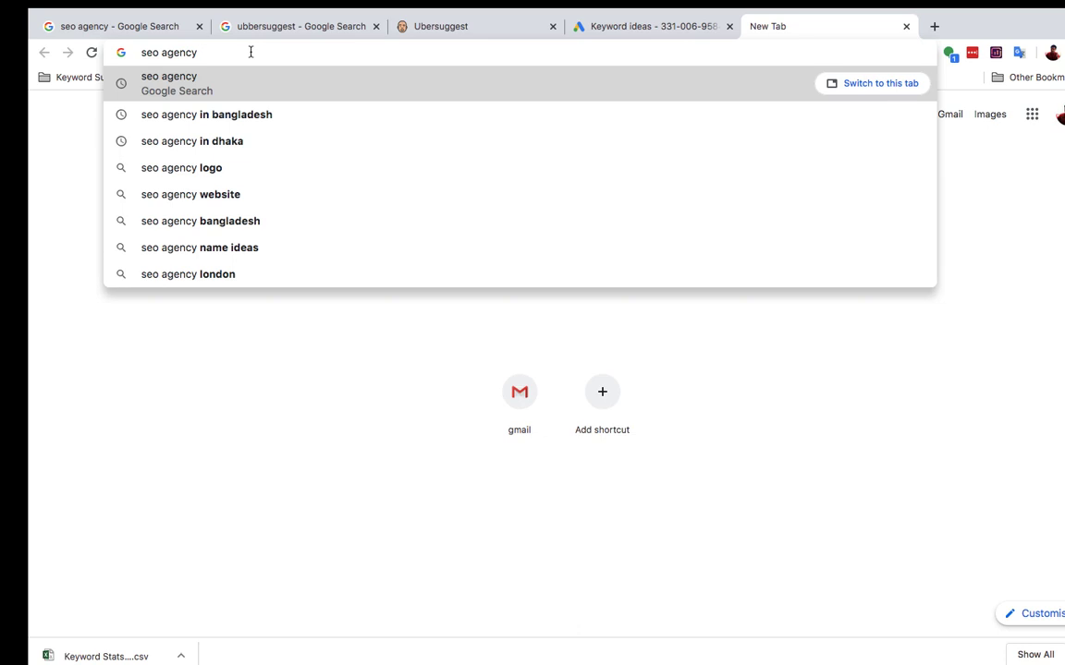
# - Replace the query with "laptop" to show Google's autocomplete suggestions for it
pyautogui.click(142, 51)
pyautogui.moveTo(201, 53); pyautogui.dragTo(130, 53)
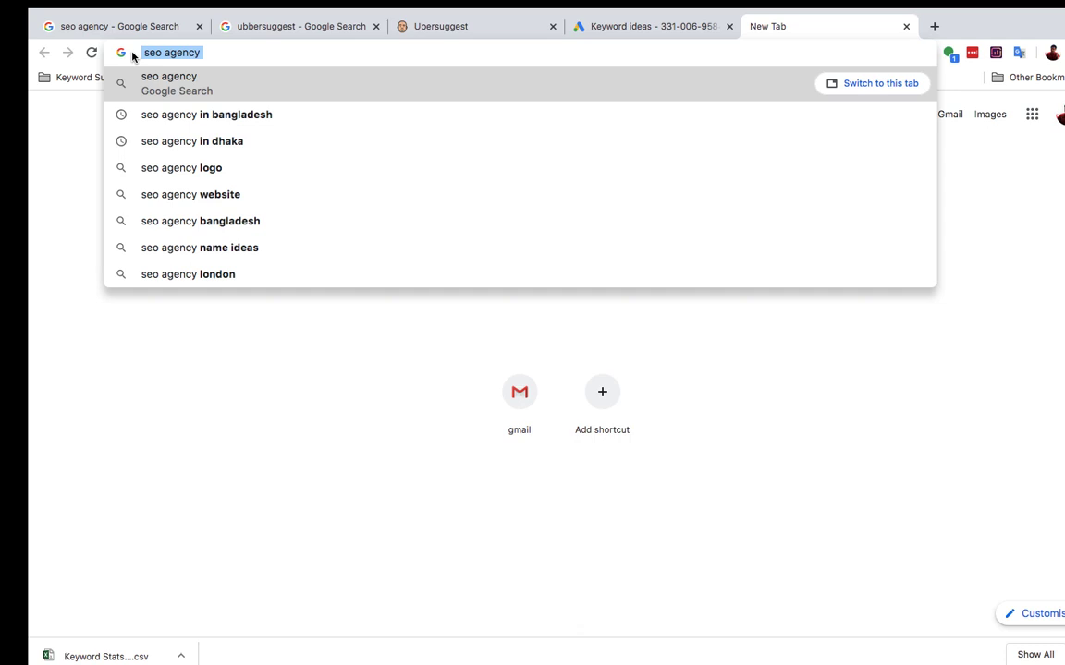
pyautogui.press('BackSpace')
pyautogui.write('la')
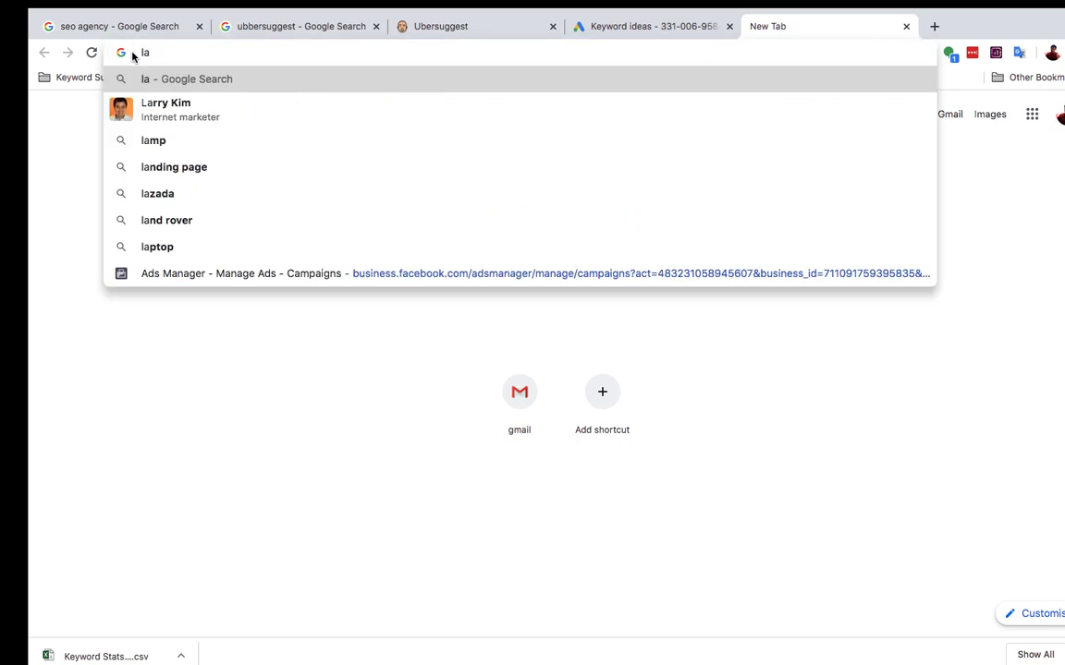
pyautogui.write('ptop')
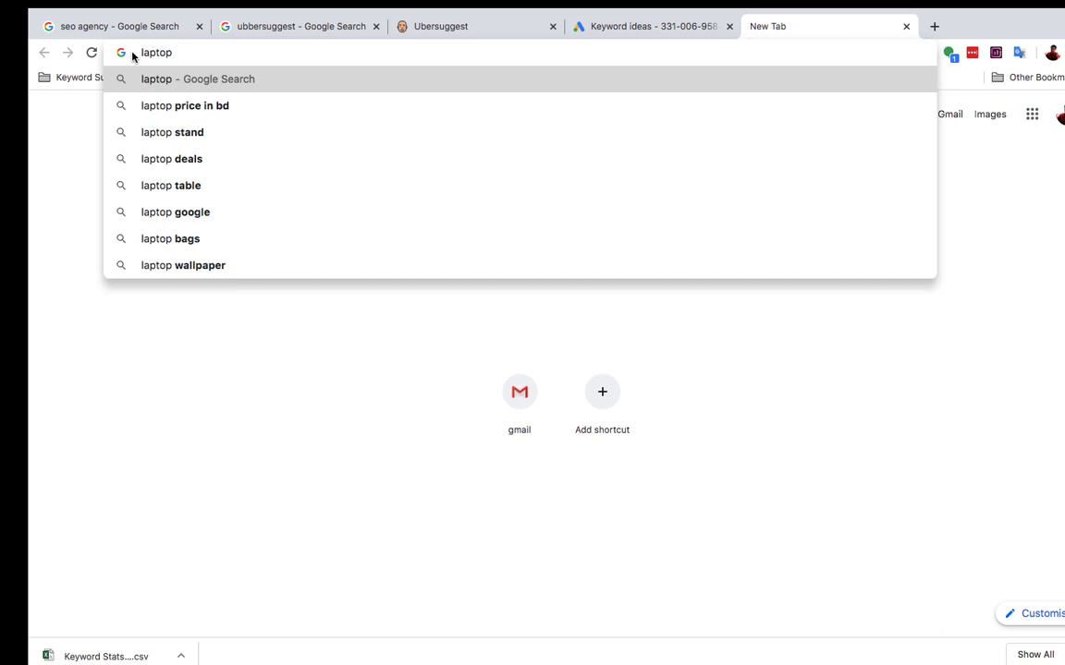
# - Extend the query to "laptop price in bd" and go through its suggestions to "laptop price in bd lenovo"
pyautogui.press('Down')
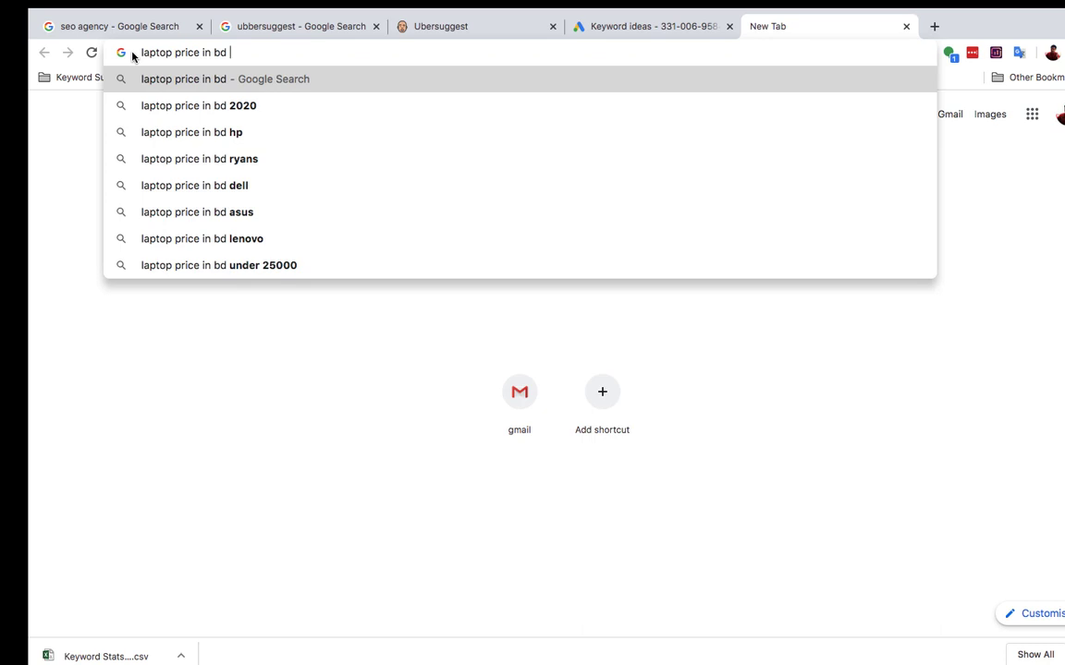
pyautogui.press('Down')
pyautogui.press('Down')
pyautogui.press('Down')
pyautogui.press('Down')
pyautogui.press('Down')
pyautogui.press('Down')
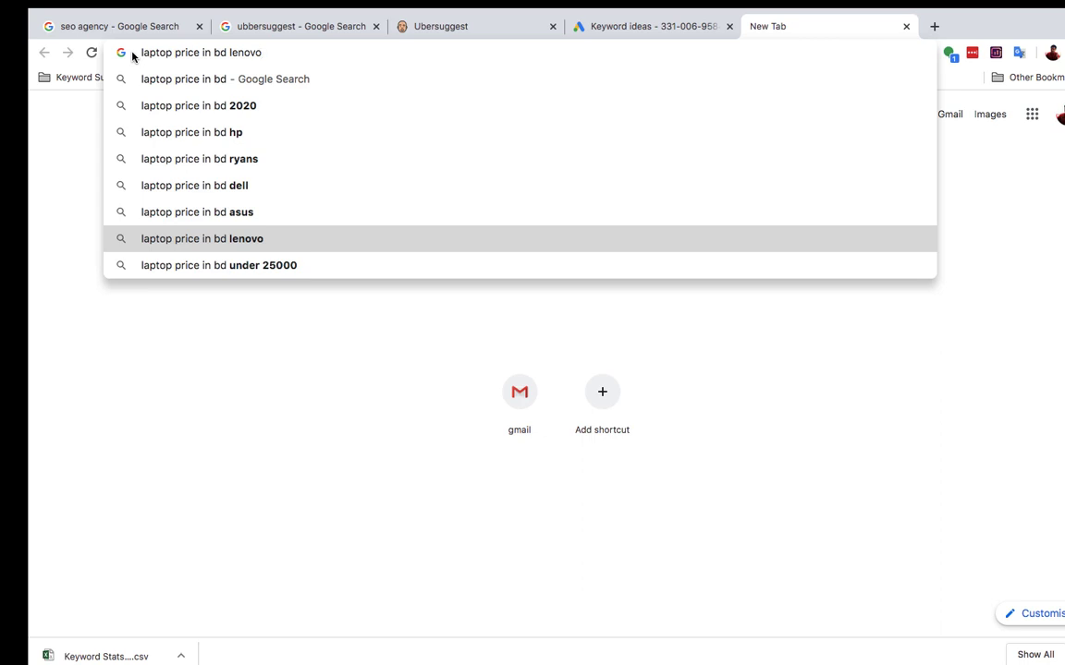
# - Return to the beginning of the "laptop price in bd lenovo" query and search for the suggestion "lenovo laptop price in bd 2020"
pyautogui.press('Left')
pyautogui.press('Left')
pyautogui.press('Left')
pyautogui.press('Left')
pyautogui.press('Left')
pyautogui.press('Left')
pyautogui.press('Left')
pyautogui.press('Left')
pyautogui.press('Left')
pyautogui.press('Left')
pyautogui.press('Left')
pyautogui.press('Left')
pyautogui.press('Left')
pyautogui.press('Left')
pyautogui.press('Left')
pyautogui.press('Left')
pyautogui.press('Left')
pyautogui.press('Left')
pyautogui.press('Left')
pyautogui.press('Left')
pyautogui.press('Left')
pyautogui.press('Left')
pyautogui.press('Left')
pyautogui.press('Left')
pyautogui.press('Left')
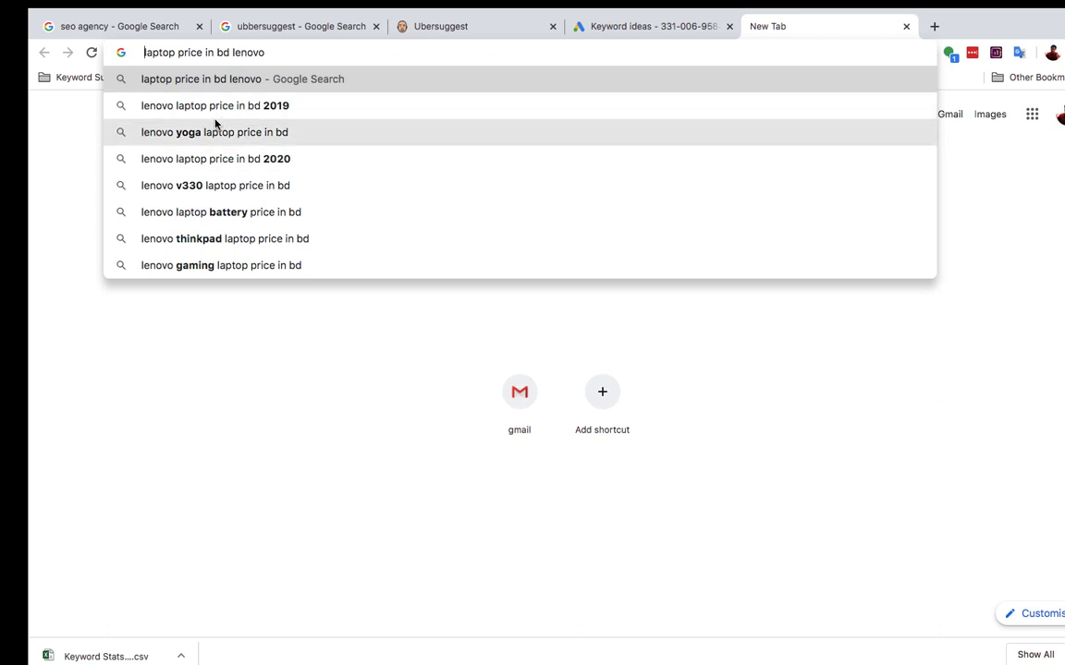
pyautogui.click(262, 164)
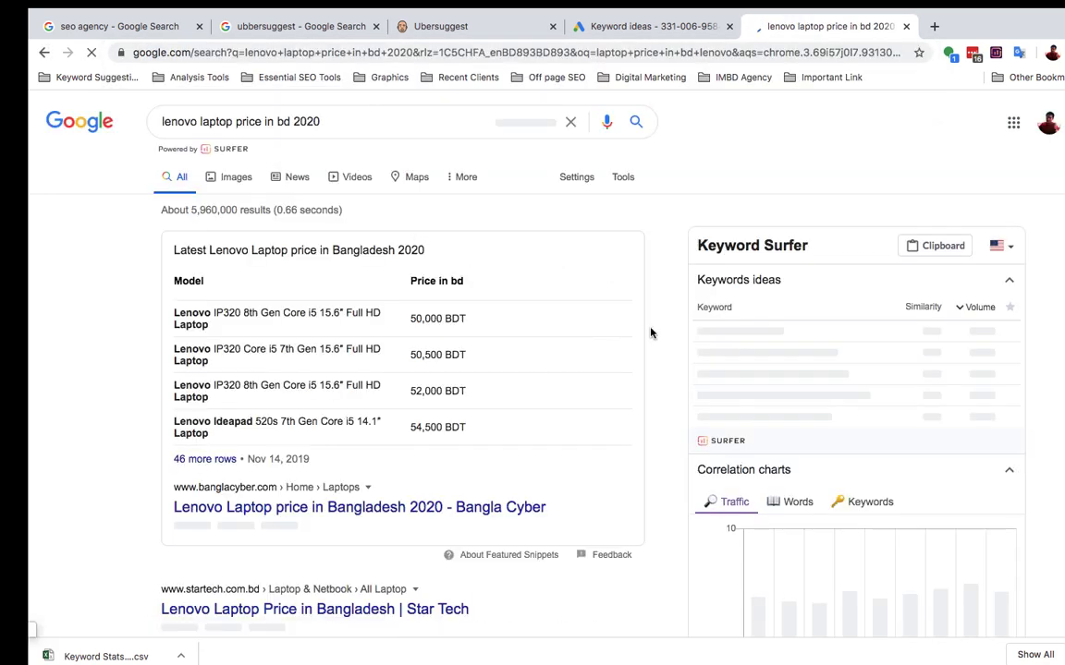
# - Examine the related searches for "lenovo laptop price in bd 2020" and return to the first results
pyautogui.scroll(-20, 601, 406)
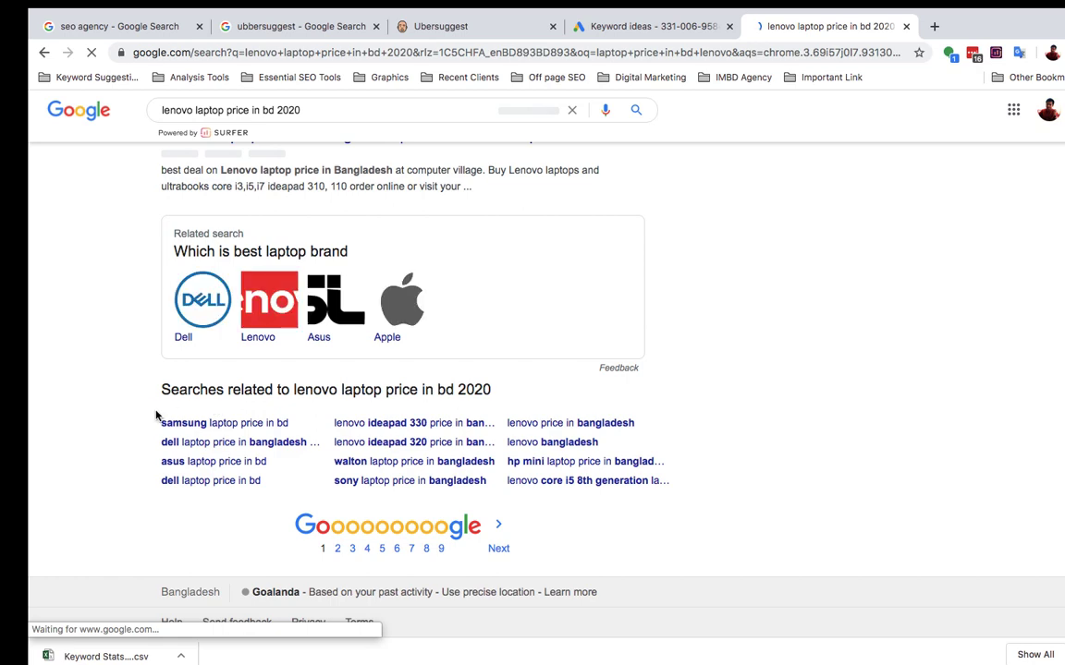
pyautogui.scroll(4, 329, 395)
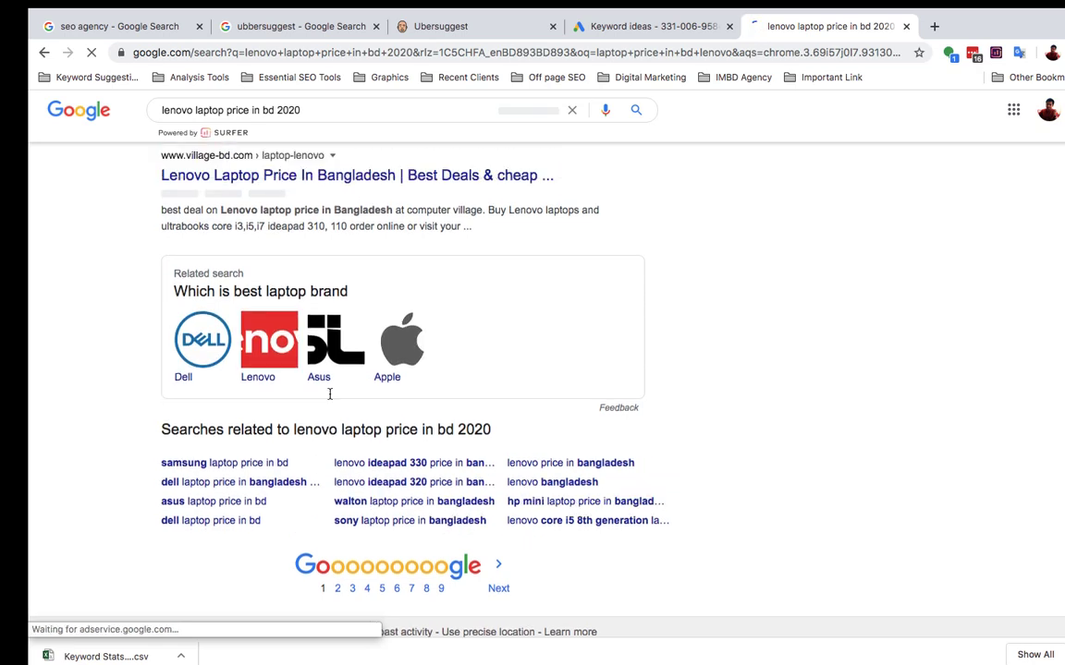
pyautogui.scroll(10, 329, 395)
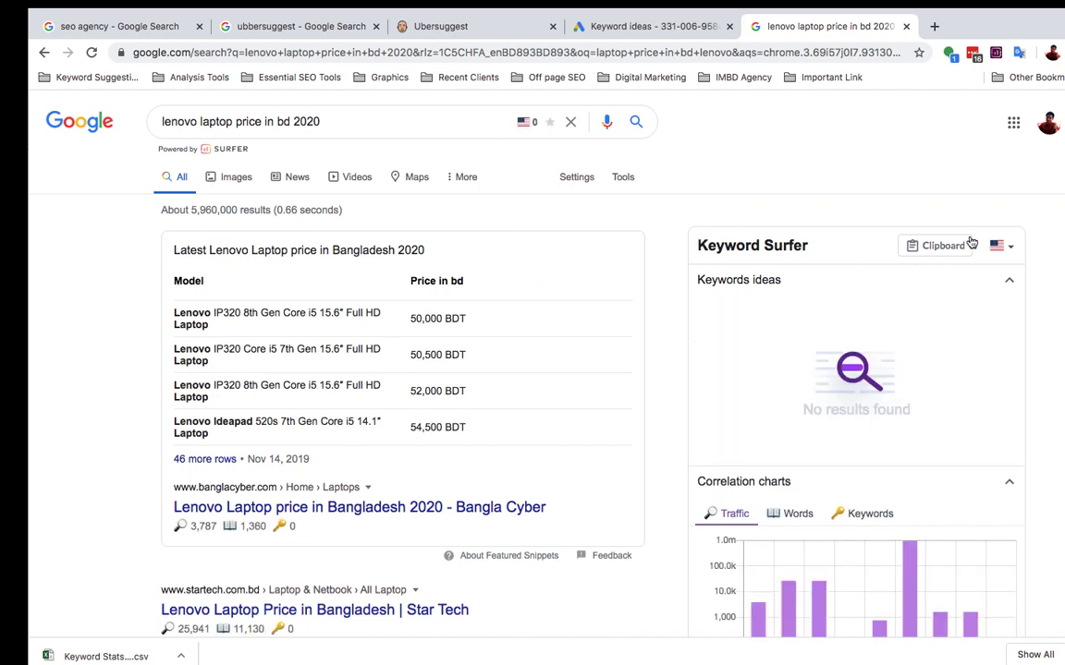
# - Set Keyword Surfer's country to Bangladesh and briefly check the open Ubersuggest results before returning to the Lenovo search
pyautogui.click(1003, 246)
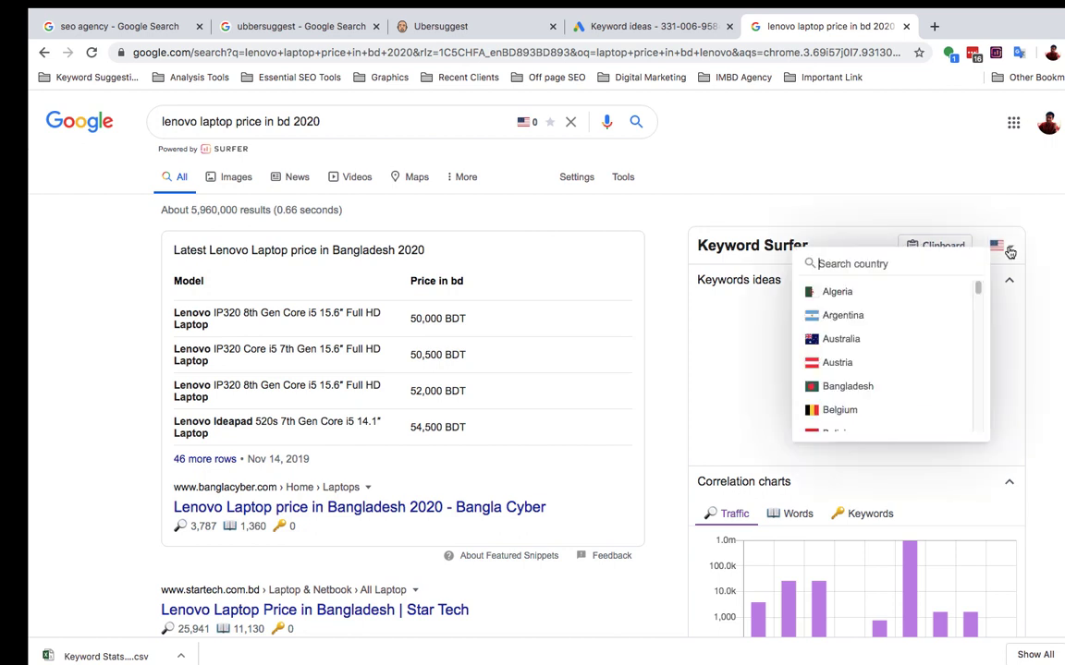
pyautogui.click(875, 386)
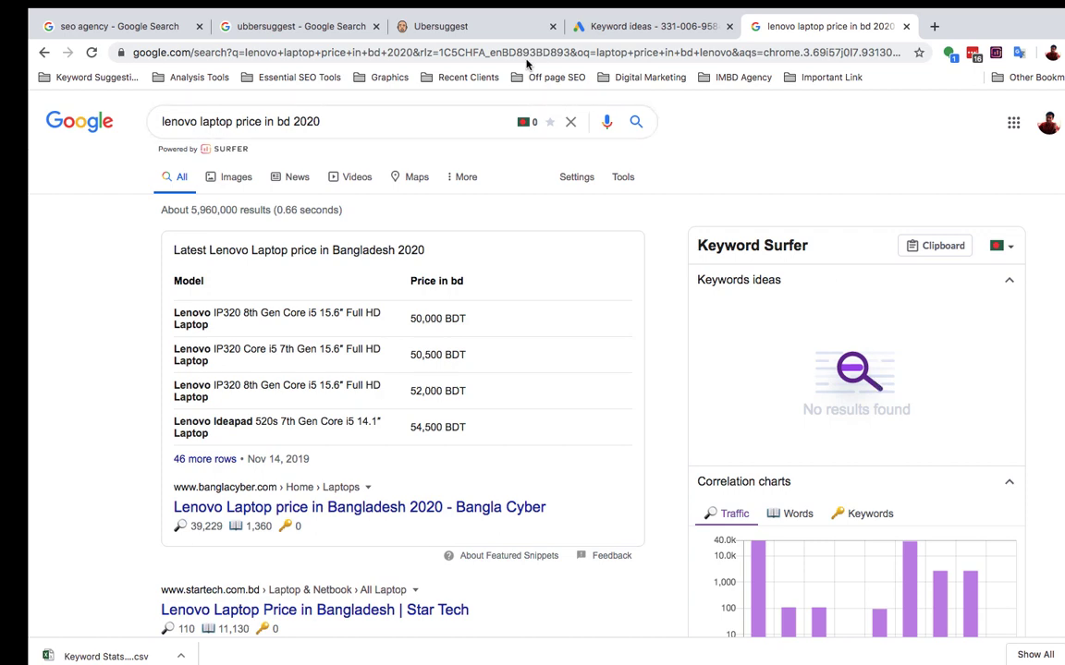
pyautogui.click(496, 28)
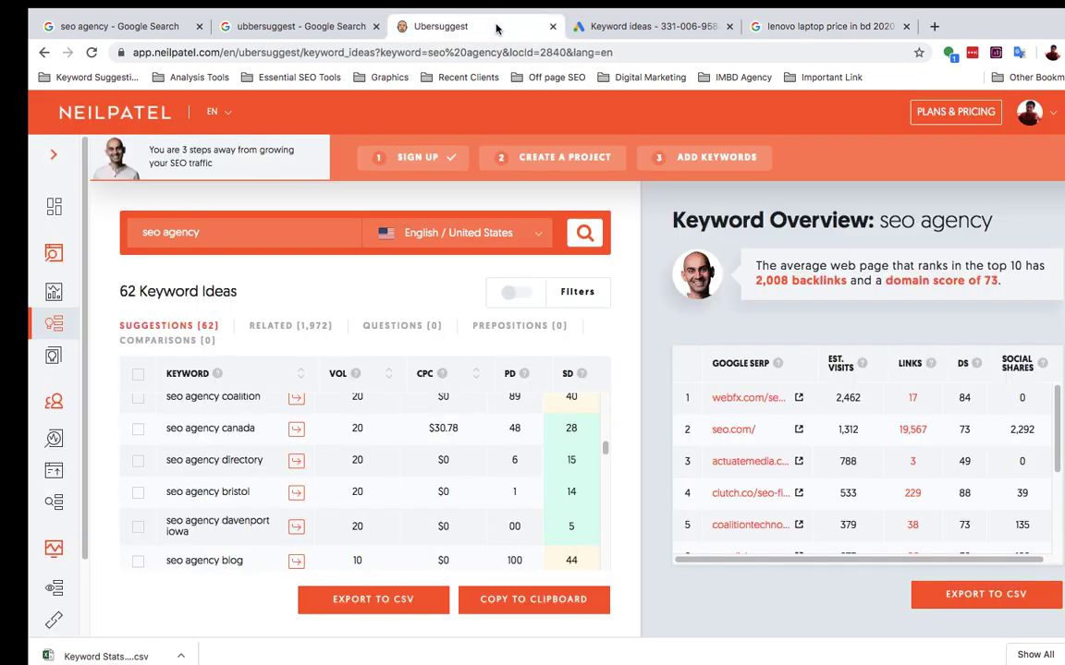
pyautogui.click(828, 30)
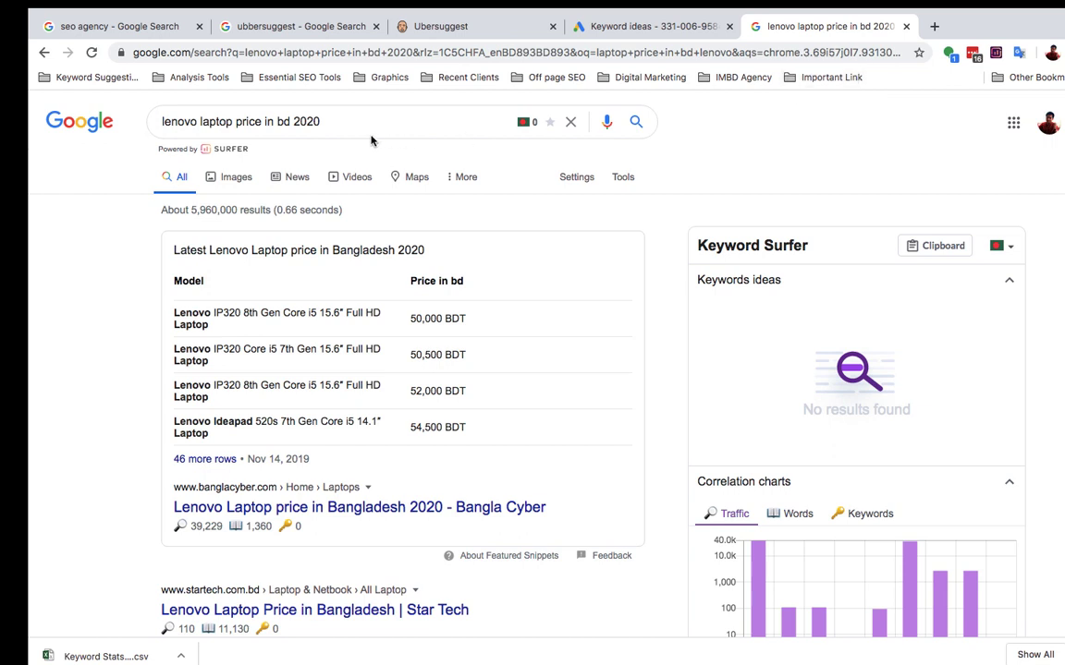
# - Replace the Keyword Planner seed keywords with the copied query "lenovo laptop price in bd 2020" and get its keyword ideas
pyautogui.moveTo(320, 121); pyautogui.dragTo(161, 122)
pyautogui.hotkey('ctrl', 'c')
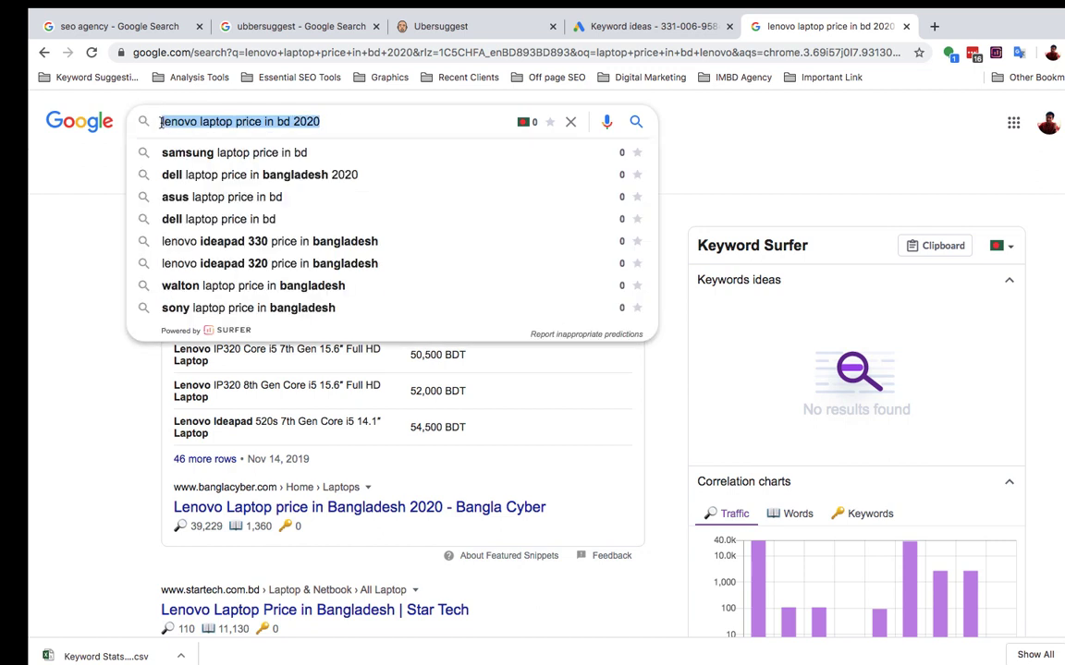
pyautogui.click(647, 26)
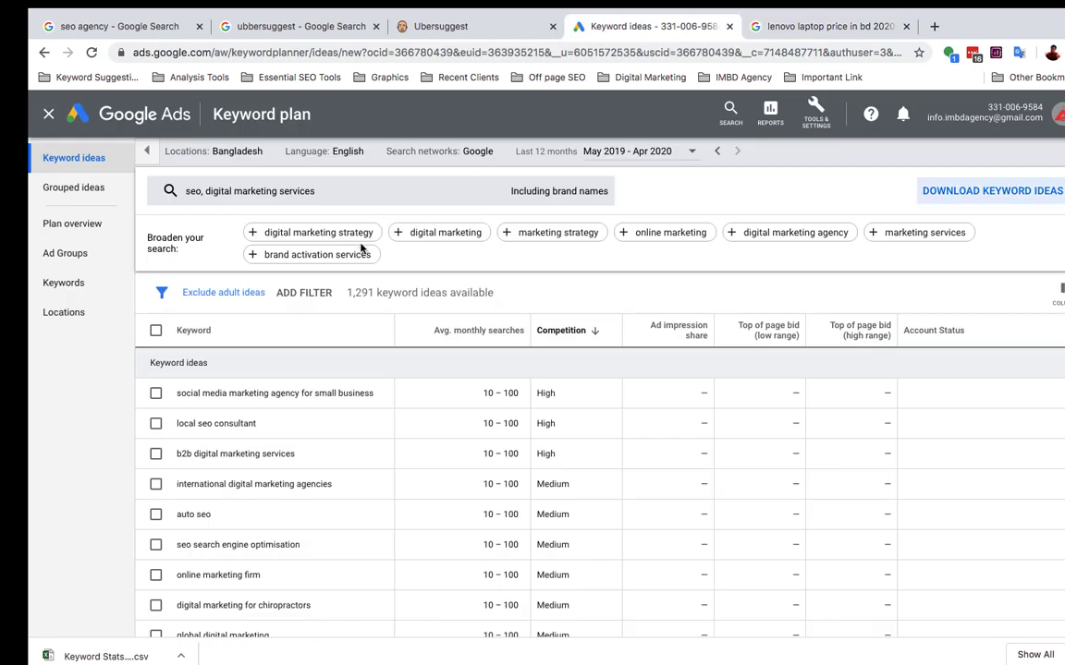
pyautogui.click(337, 196)
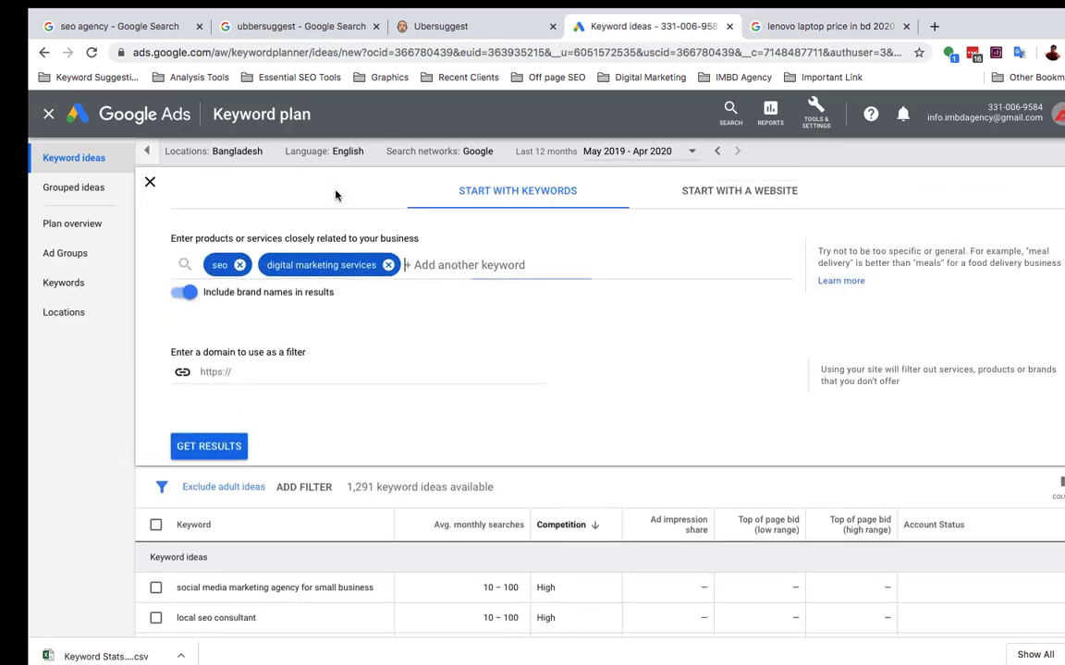
pyautogui.press('BackSpace')
pyautogui.press('BackSpace')
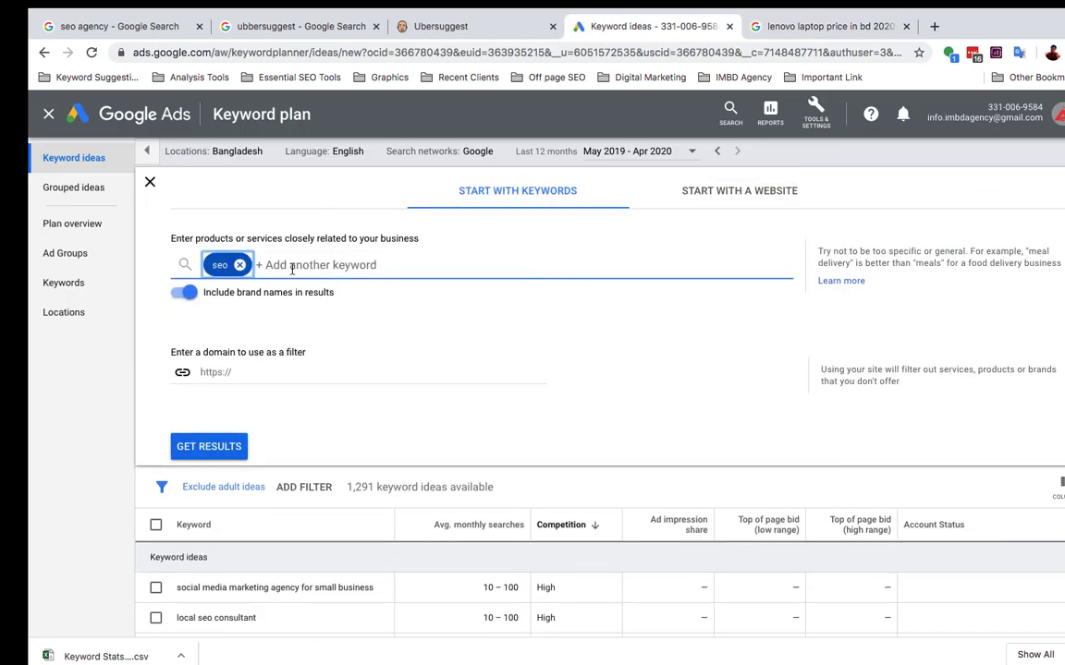
pyautogui.click(240, 264)
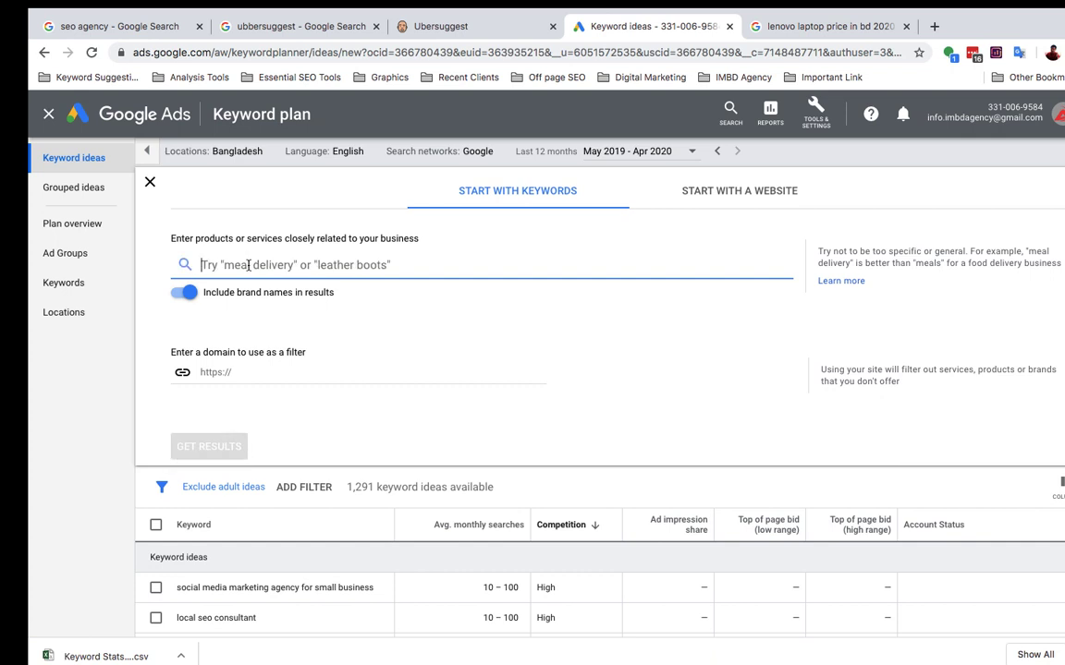
pyautogui.hotkey('ctrl', 'v')
pyautogui.click(228, 402)
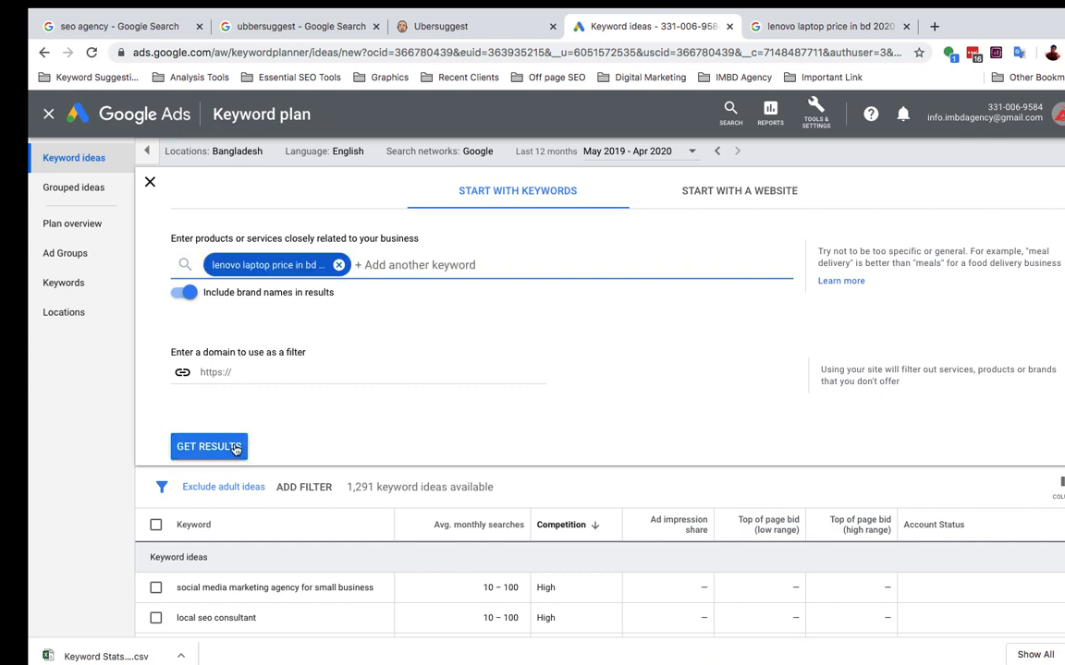
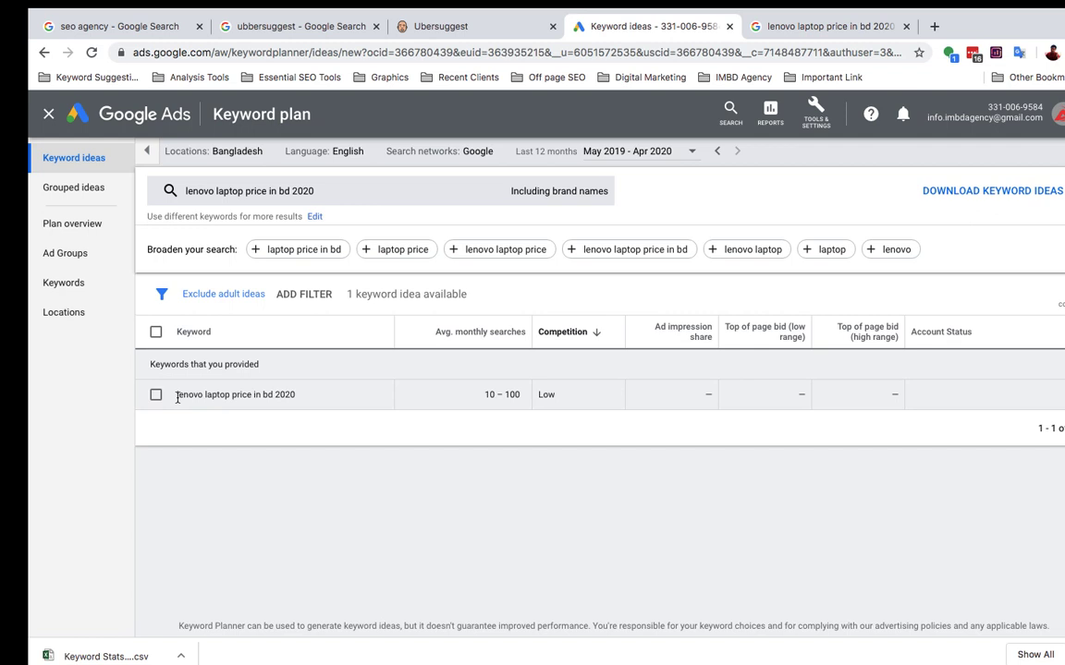
# - Search Google for "seo tutorial" in a new tab and look through its first results
pyautogui.hotkey('ctrl', 't')
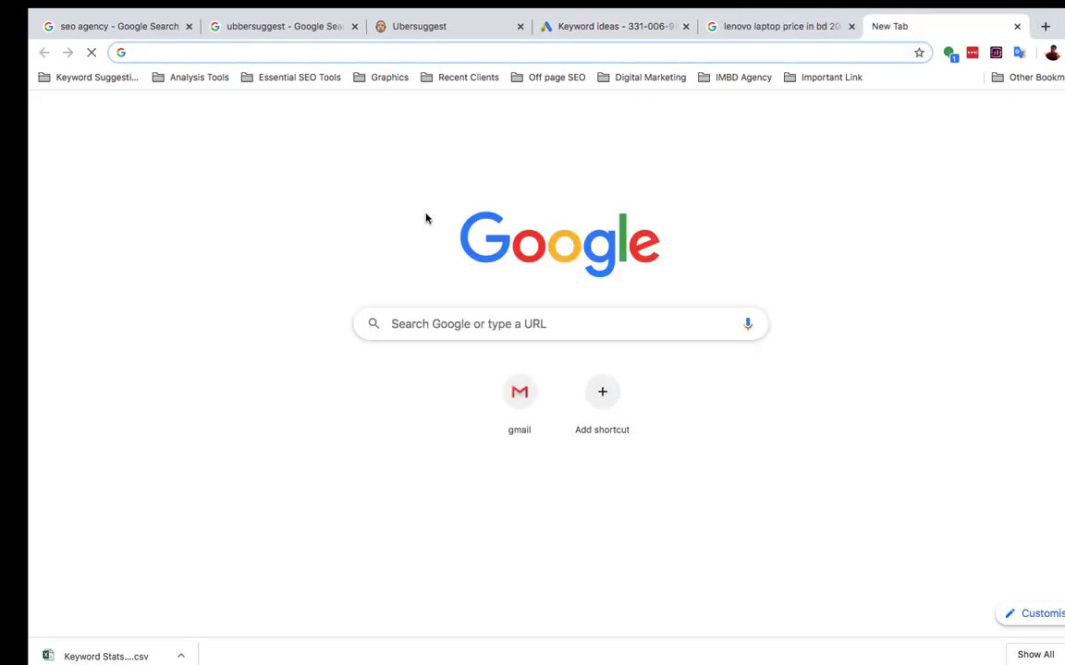
pyautogui.write('seo')
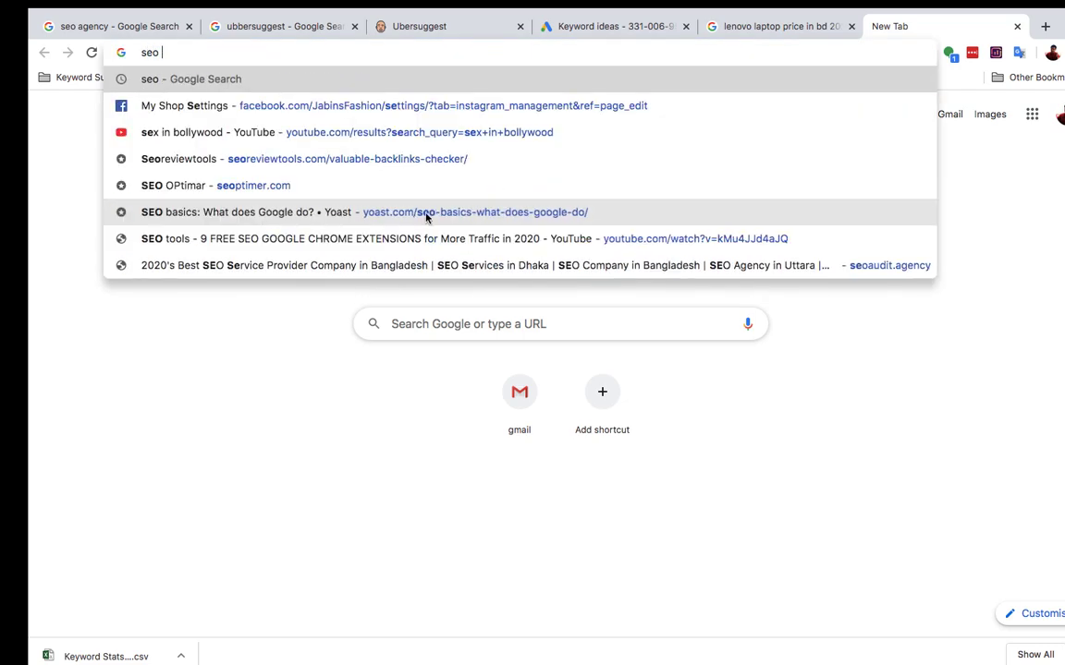
pyautogui.press('BackSpace')
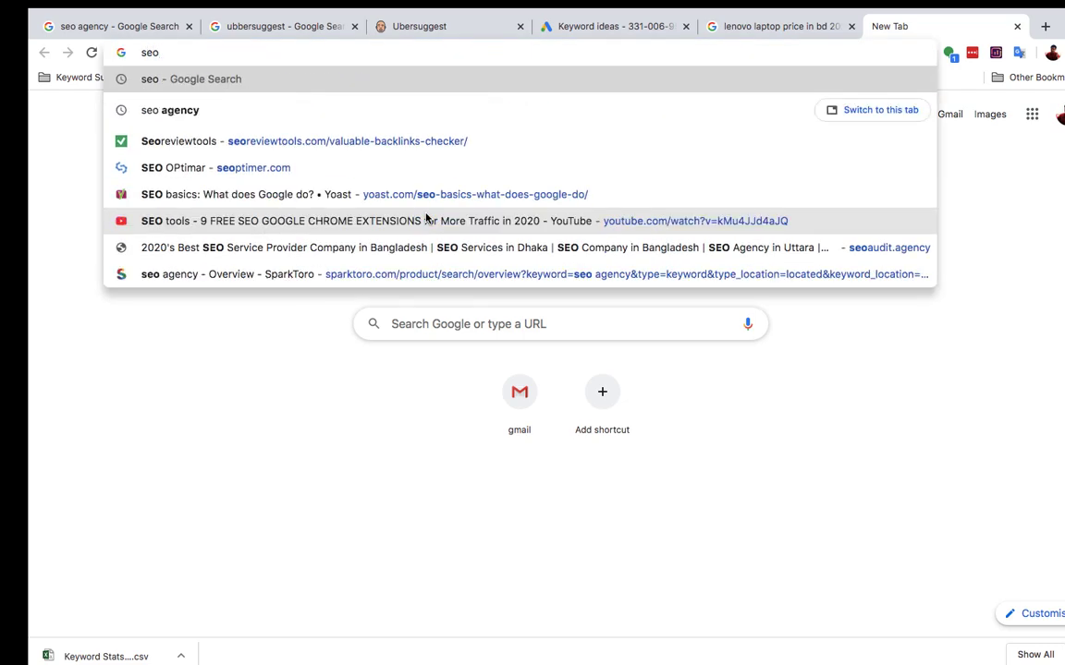
pyautogui.write('tuto')
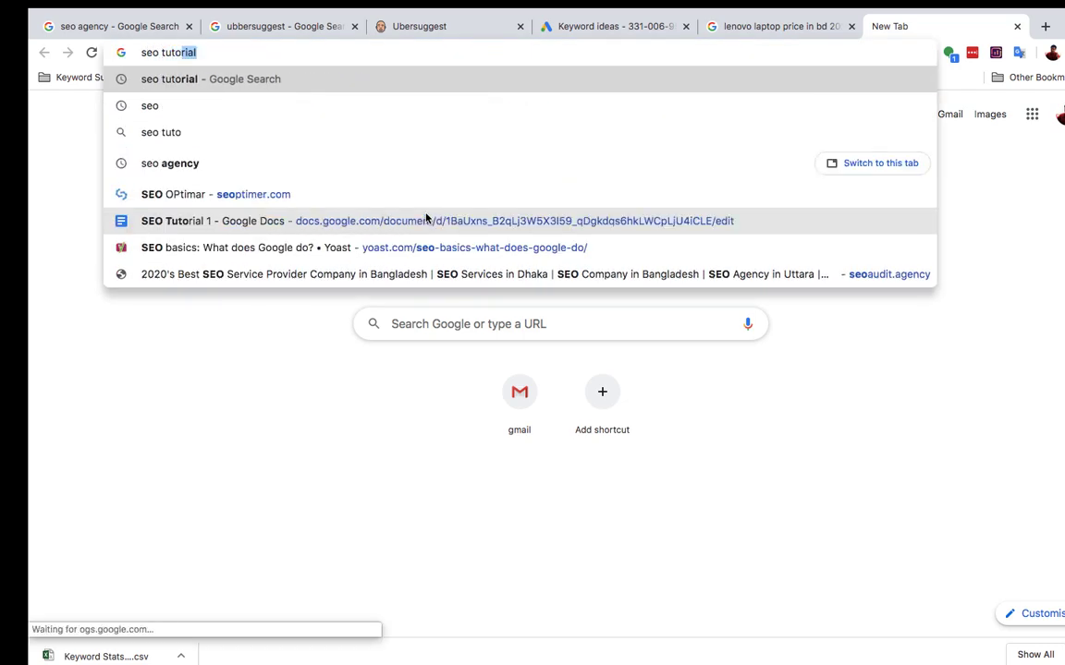
pyautogui.write('rial')
pyautogui.press('Return')
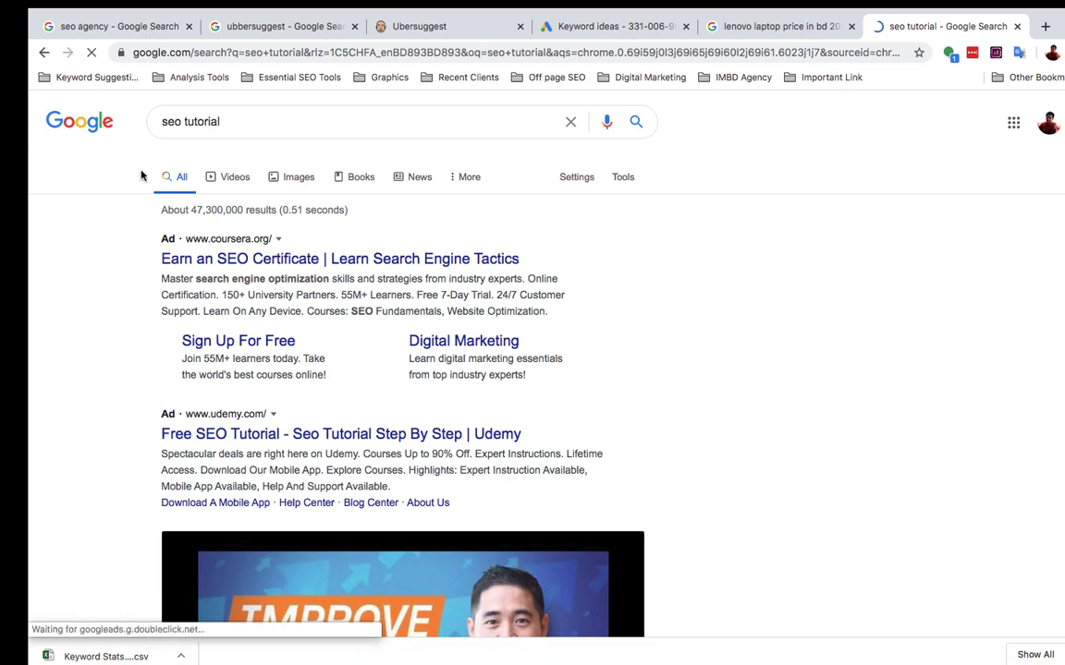
pyautogui.scroll(-5, 208, 351)
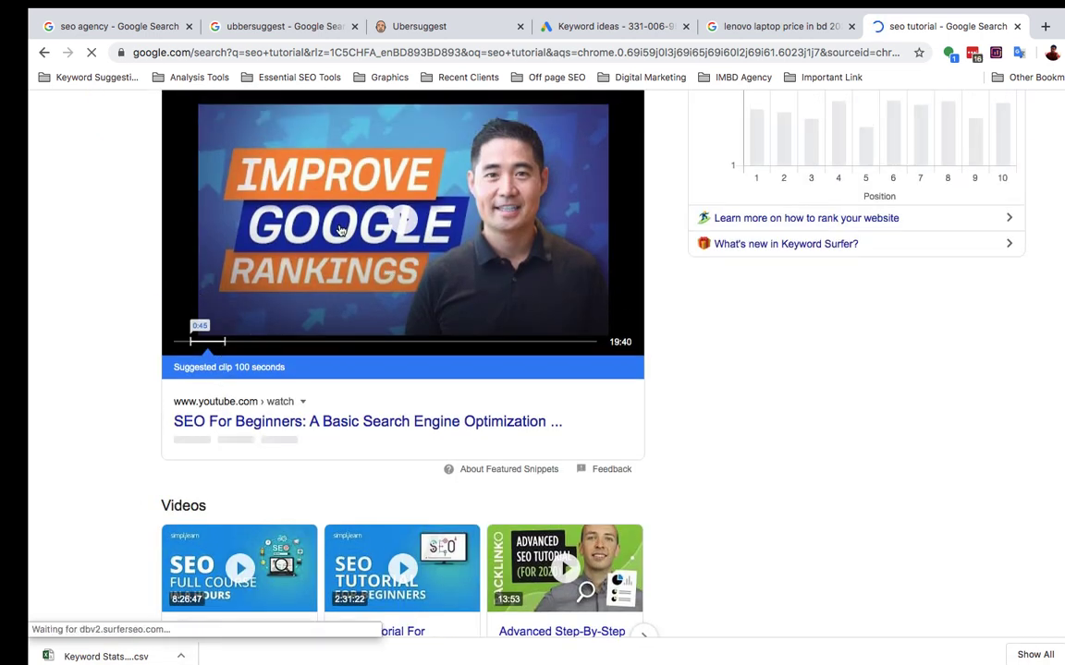
pyautogui.scroll(-3, 330, 278)
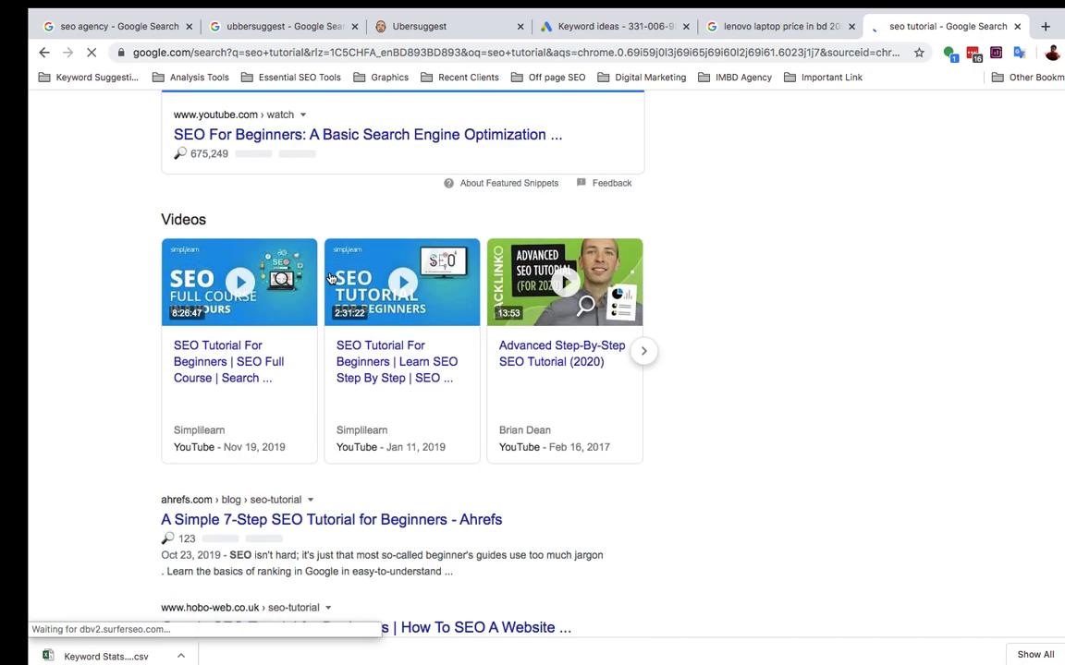
pyautogui.scroll(-1, 302, 430)
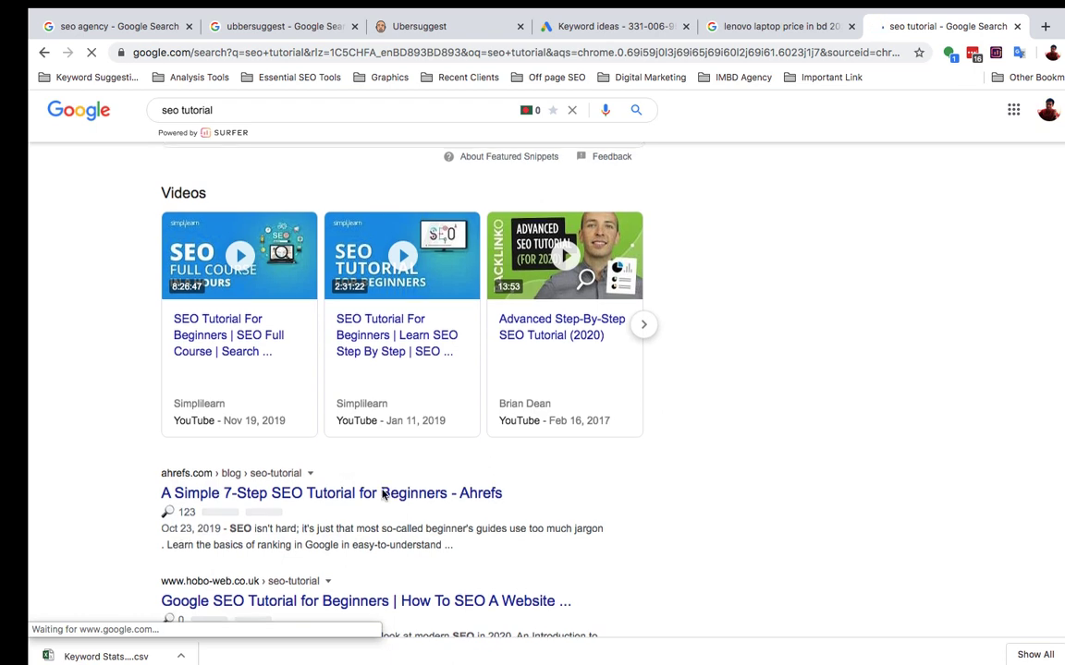
pyautogui.scroll(9, 382, 494)
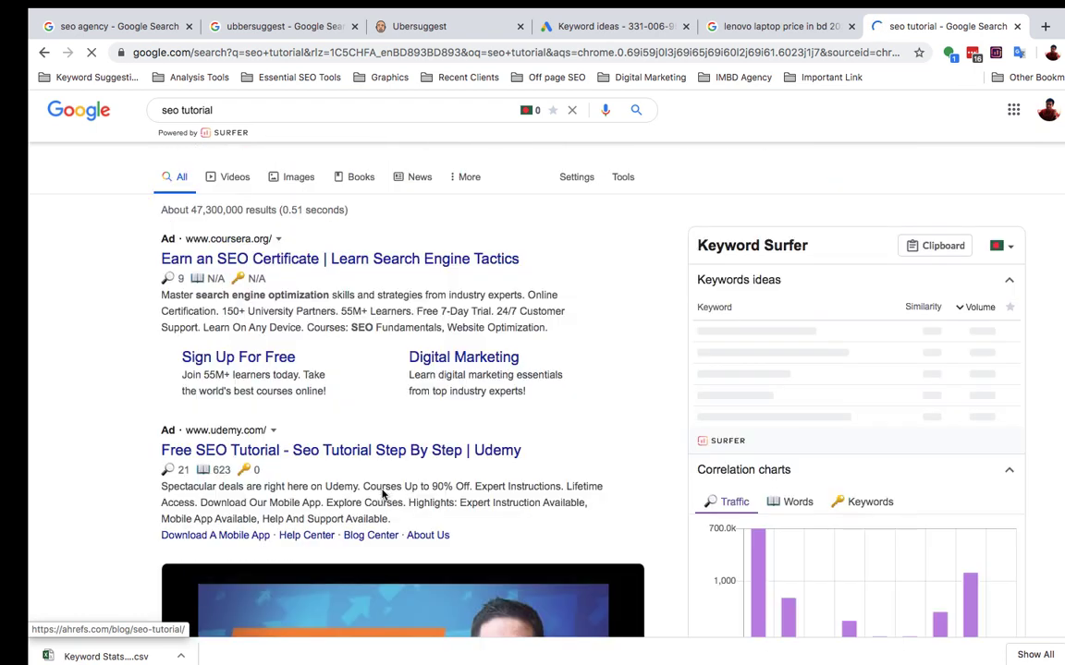
# - Refine the search to "seo tutorial 2020" and look through its results
pyautogui.click(315, 112)
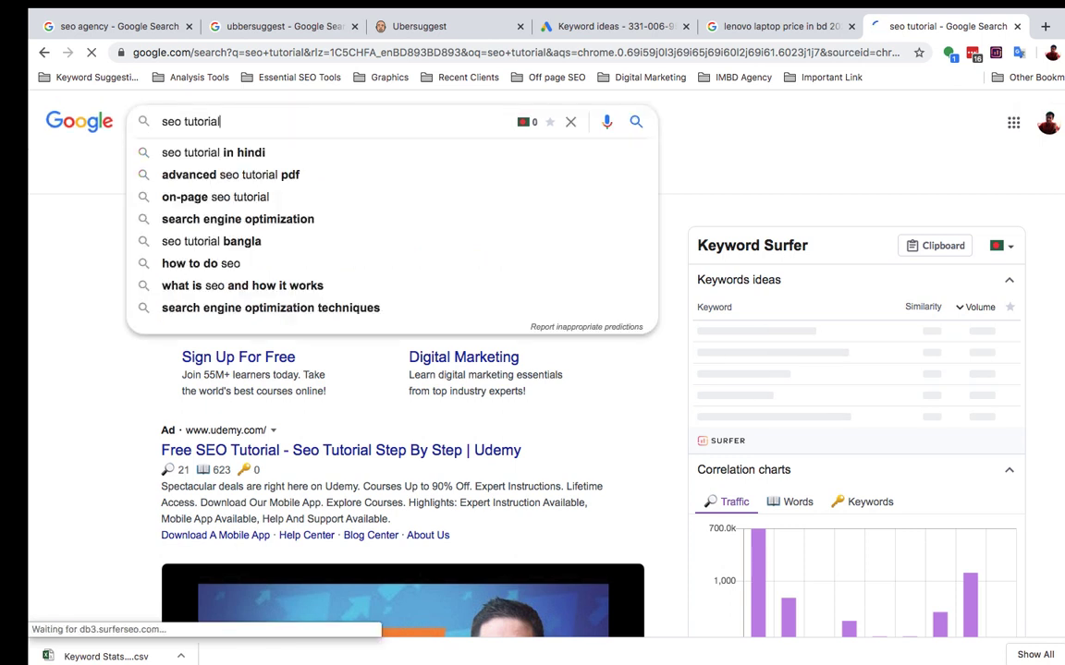
pyautogui.write('2020')
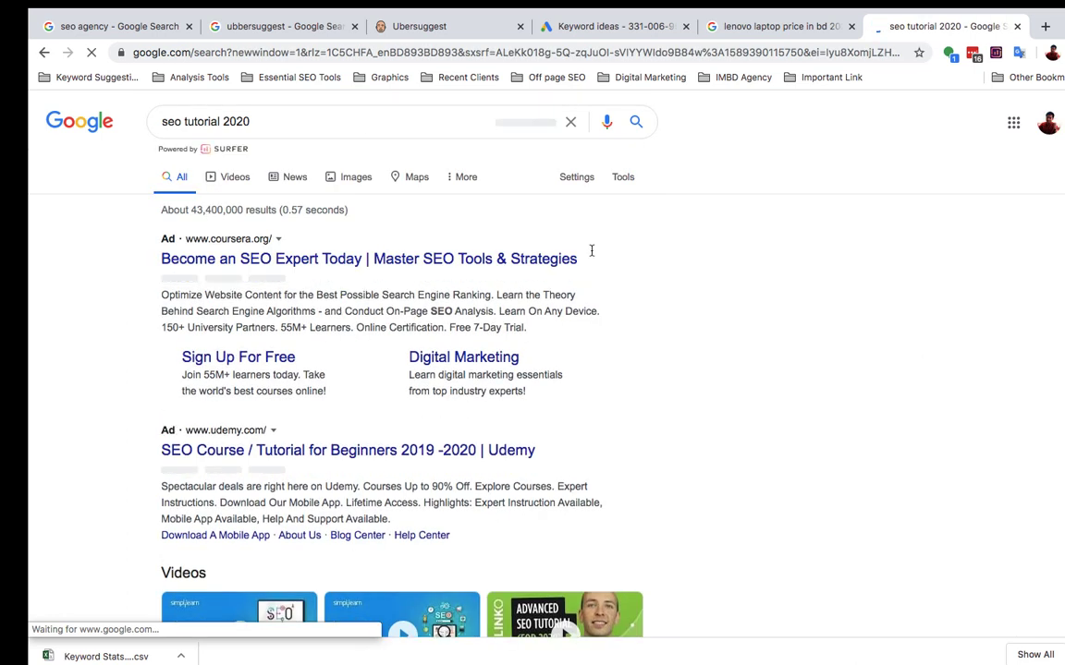
pyautogui.scroll(-3, 646, 268)
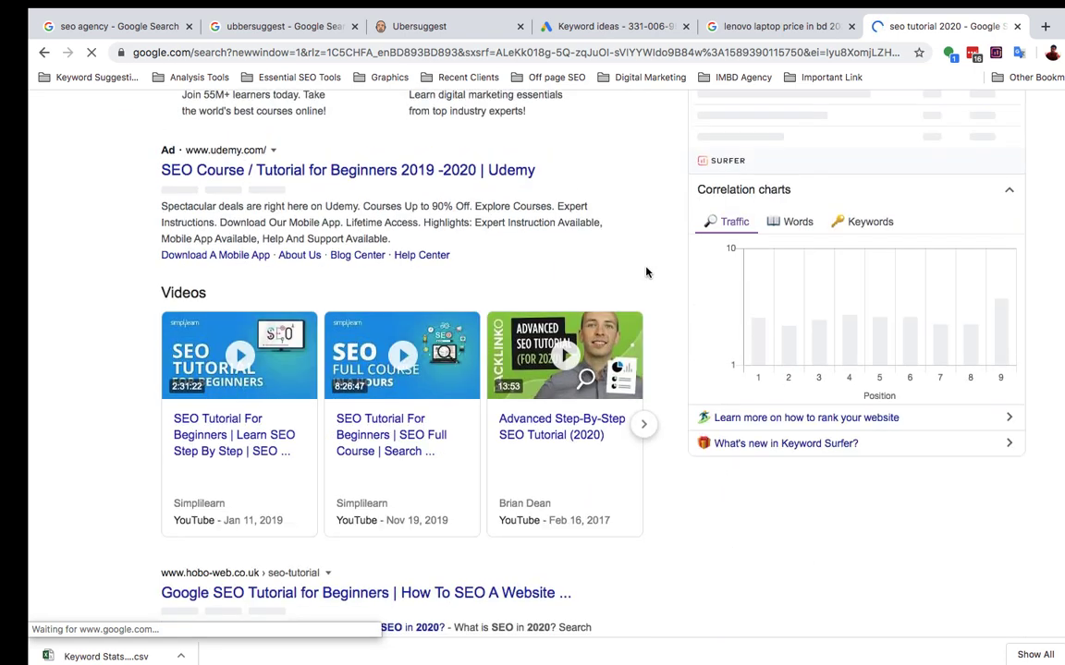
pyautogui.scroll(-3, 646, 271)
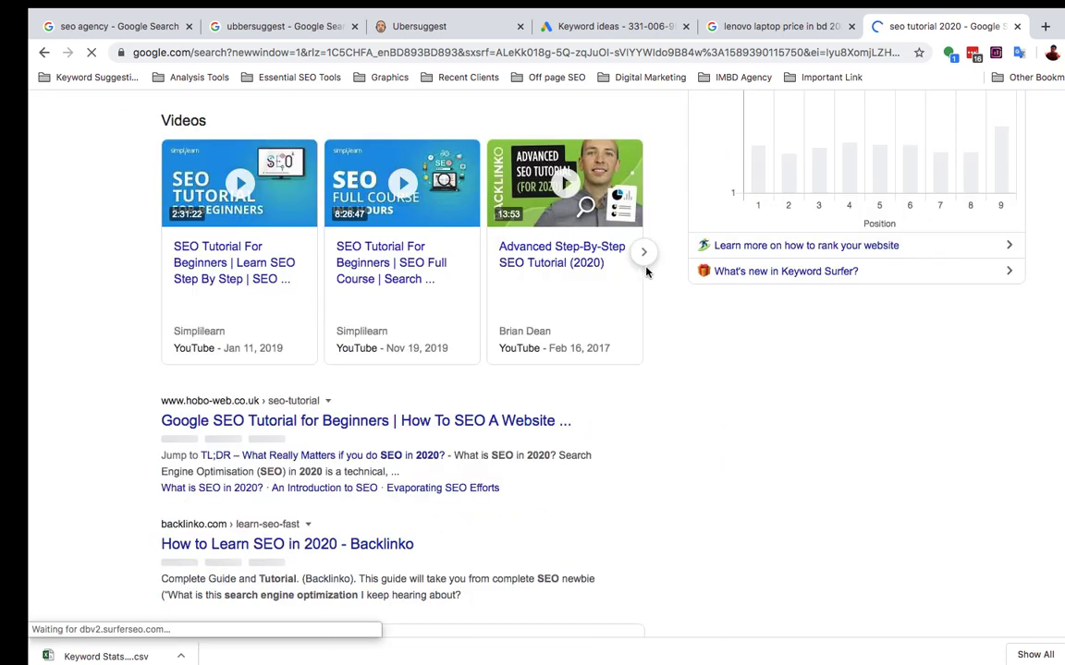
pyautogui.scroll(-1, 645, 271)
pyautogui.scroll(-5, 646, 272)
pyautogui.scroll(10, 646, 272)
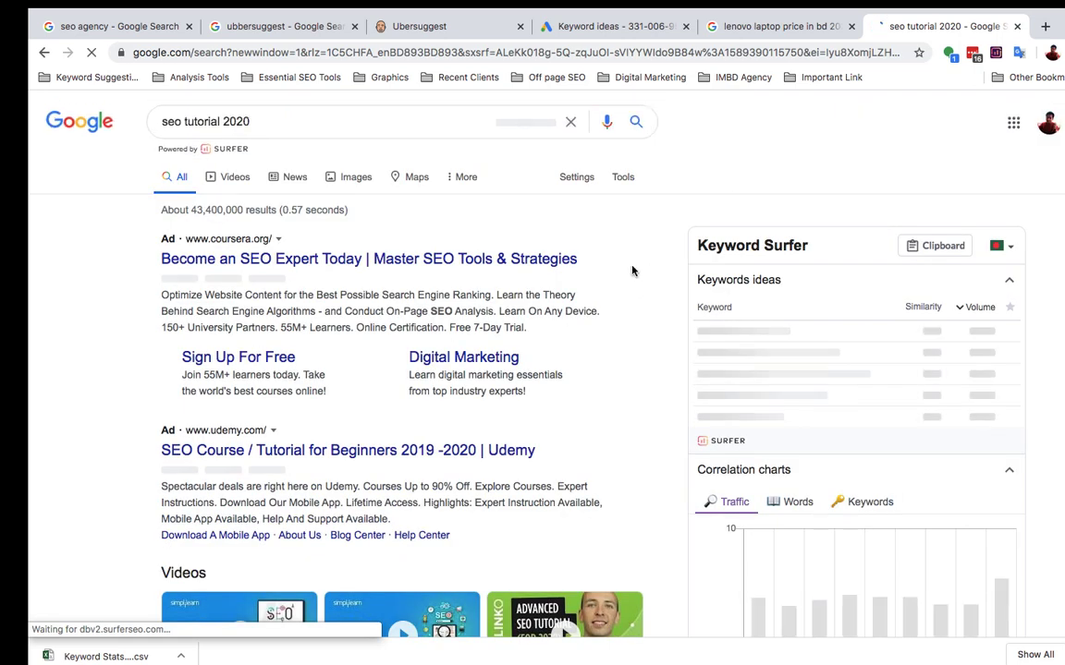
# - Remove "2020" from the query and search for the suggestion "seo tutorial for beginners"
pyautogui.click(277, 118)
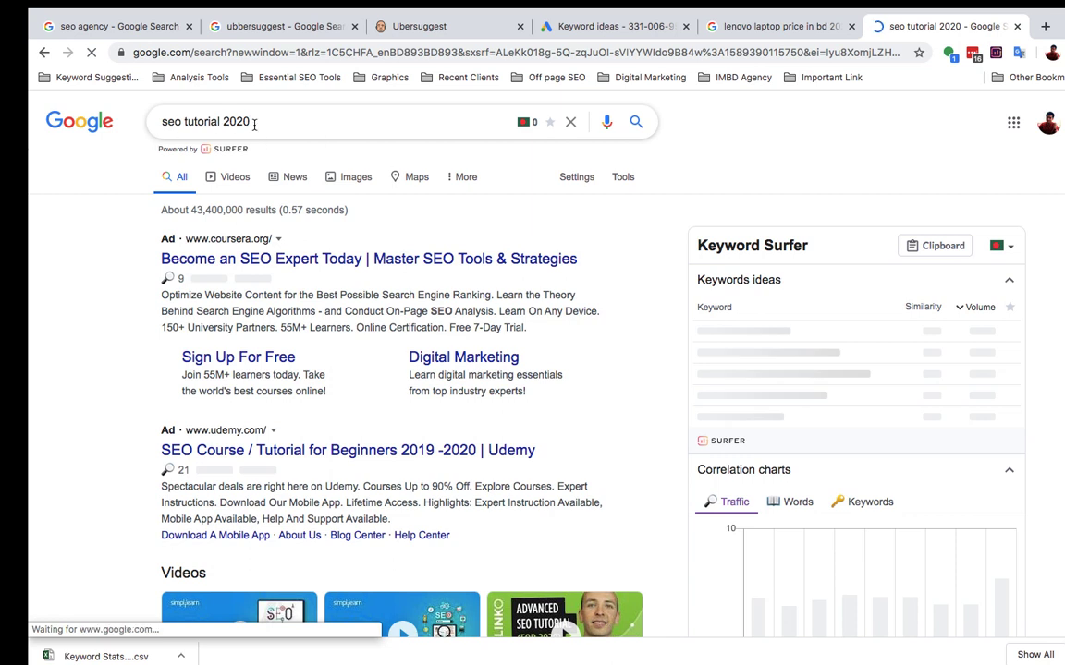
pyautogui.press('BackSpace')
pyautogui.press('BackSpace')
pyautogui.press('BackSpace')
pyautogui.press('BackSpace')
pyautogui.press('BackSpace')
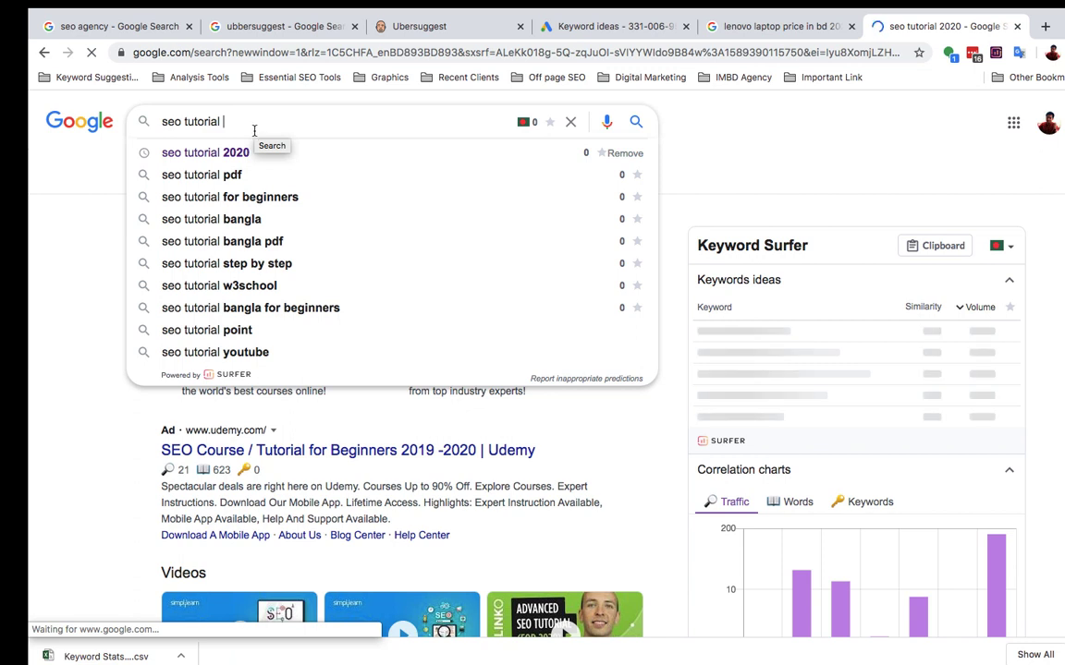
pyautogui.click(262, 198)
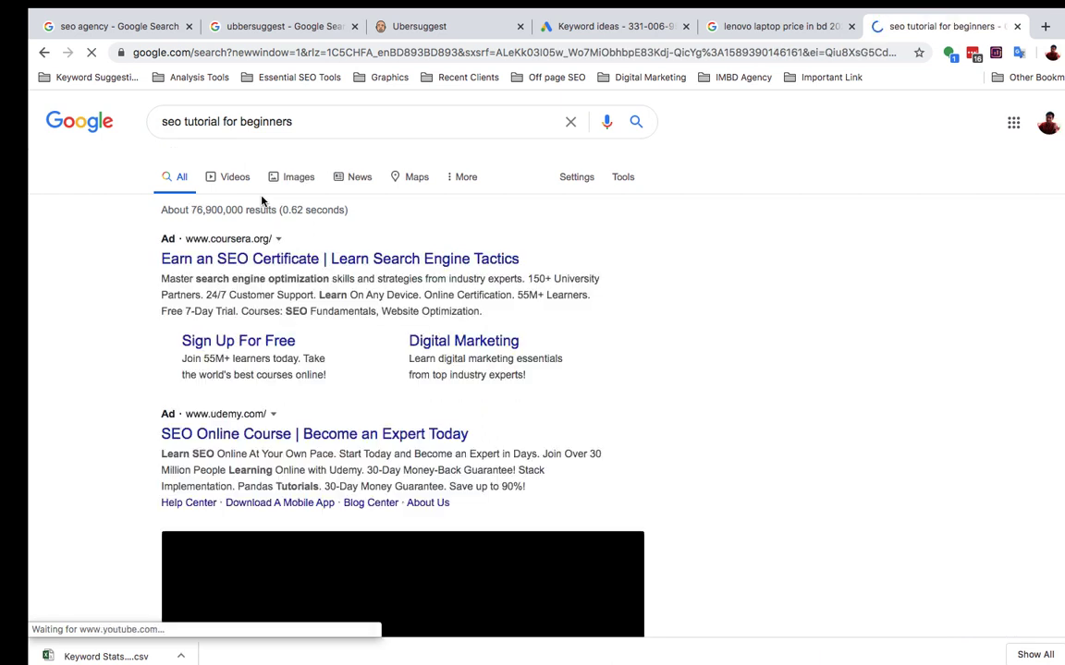
# - Look through the ads, featured video and organic results for "seo tutorial for beginners", and revisit the "lenovo laptop price in bd 2020" results
pyautogui.scroll(-3, 358, 382)
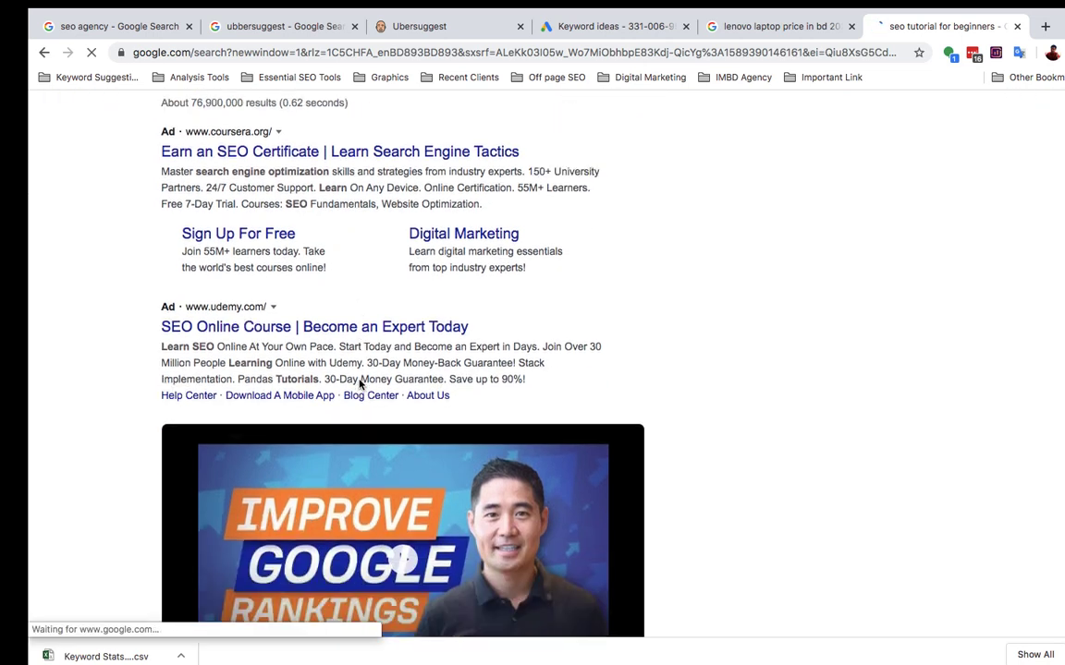
pyautogui.scroll(2, 360, 384)
pyautogui.scroll(1, 359, 381)
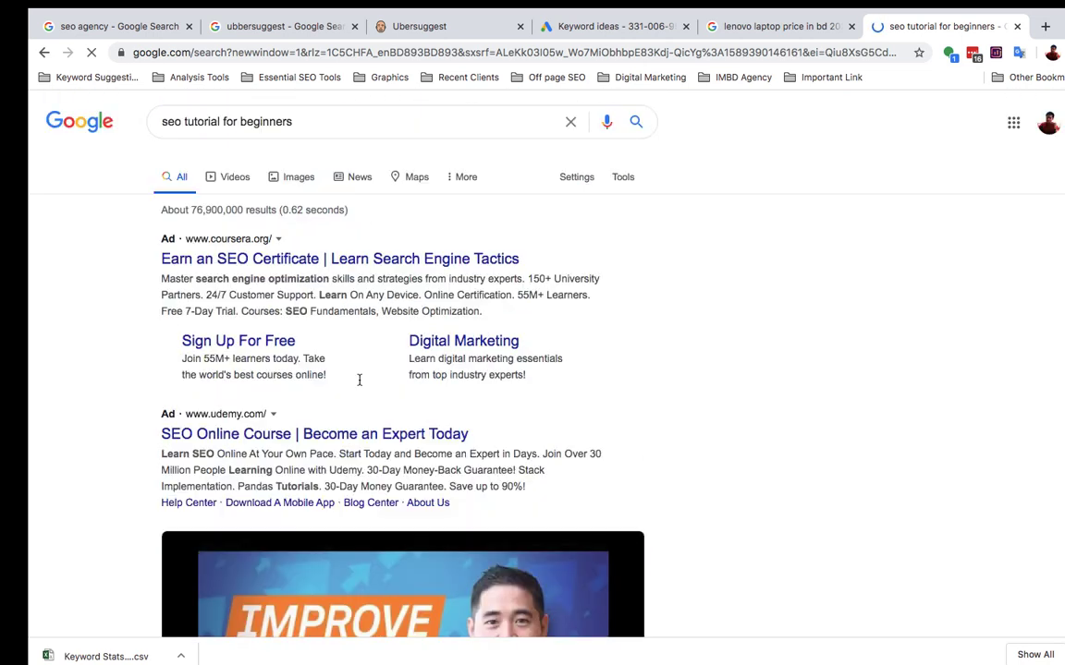
pyautogui.scroll(-5, 359, 381)
pyautogui.scroll(-1, 360, 386)
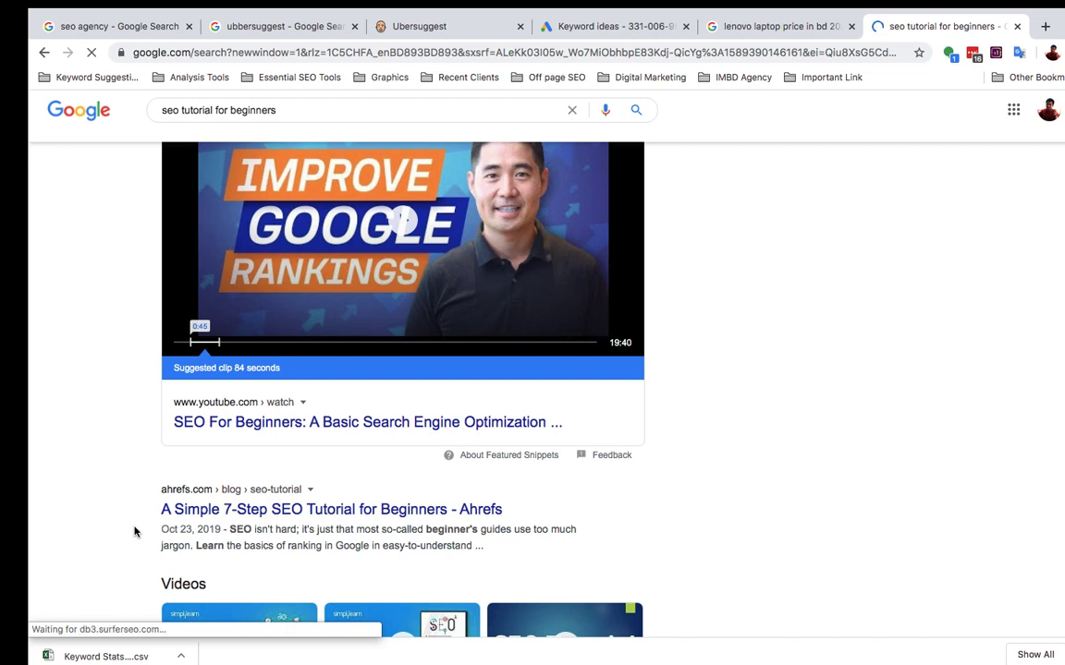
pyautogui.scroll(10, 135, 528)
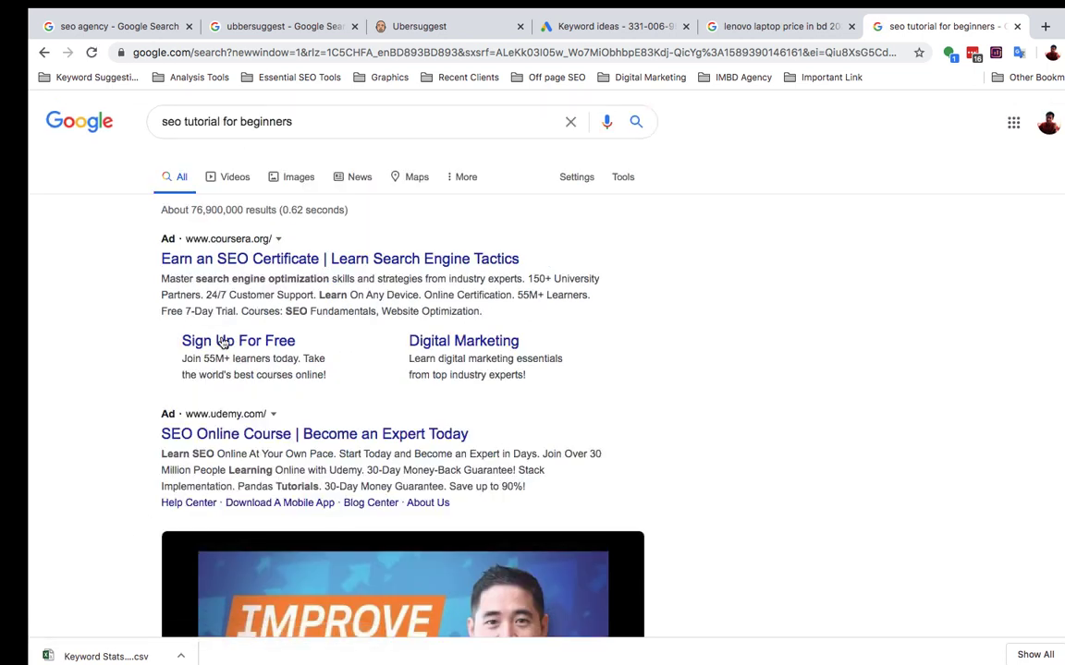
pyautogui.scroll(-3, 53, 599)
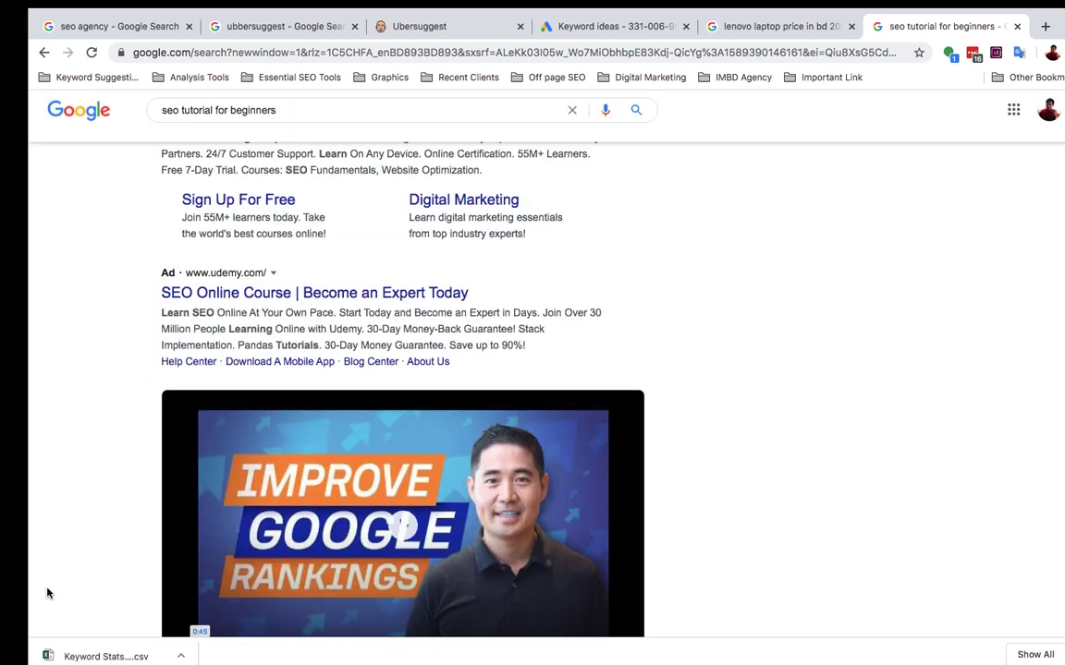
pyautogui.scroll(3, 48, 596)
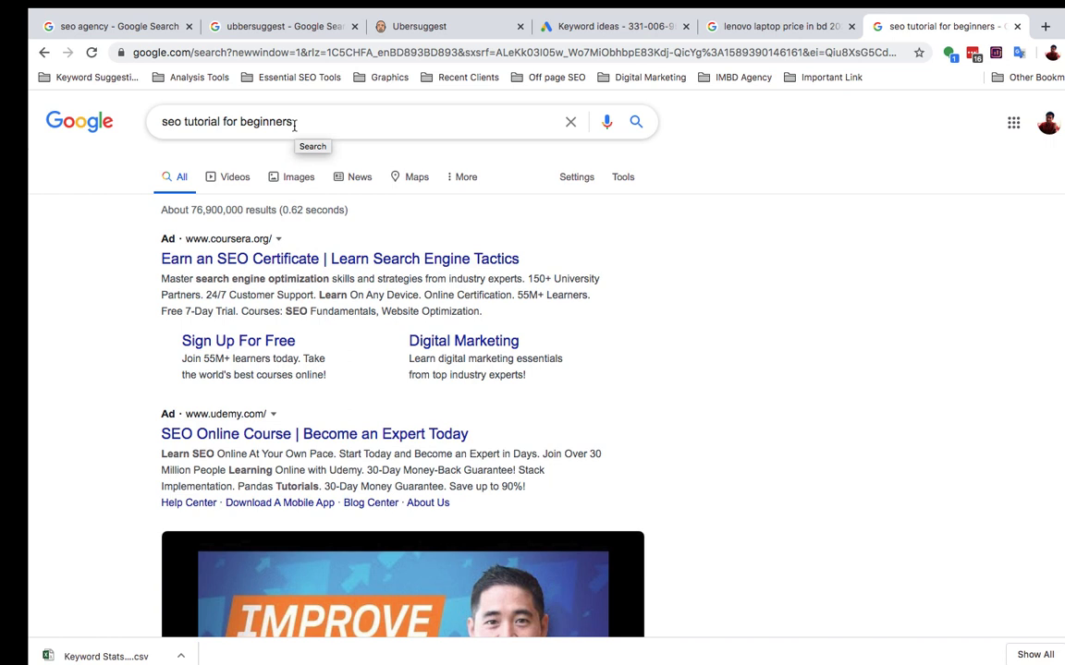
pyautogui.scroll(-10, 416, 485)
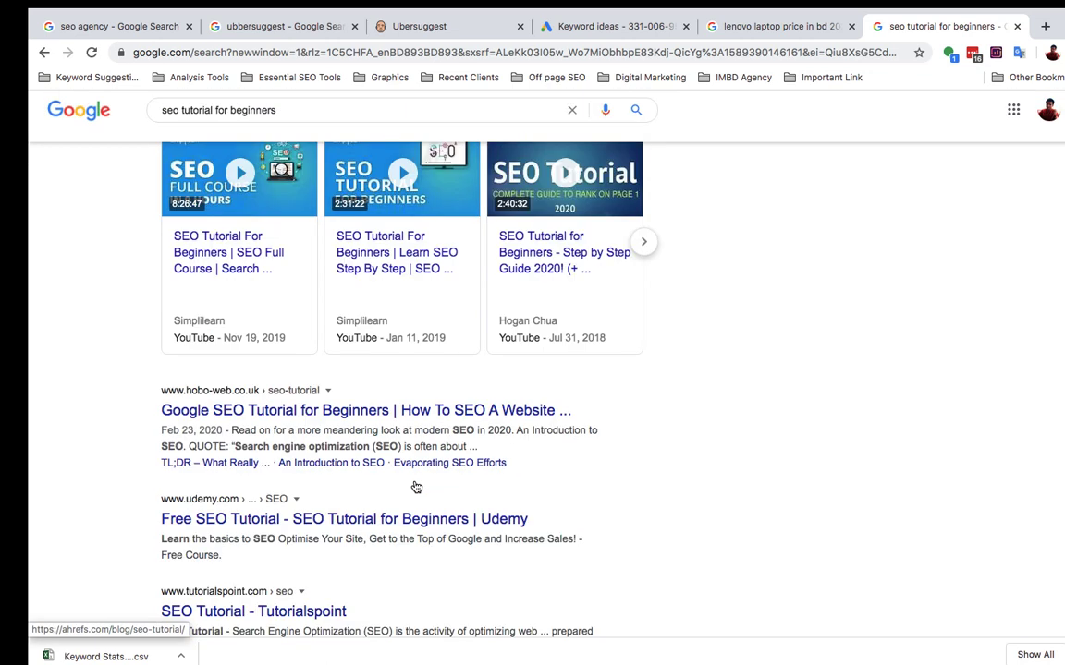
pyautogui.scroll(3, 415, 487)
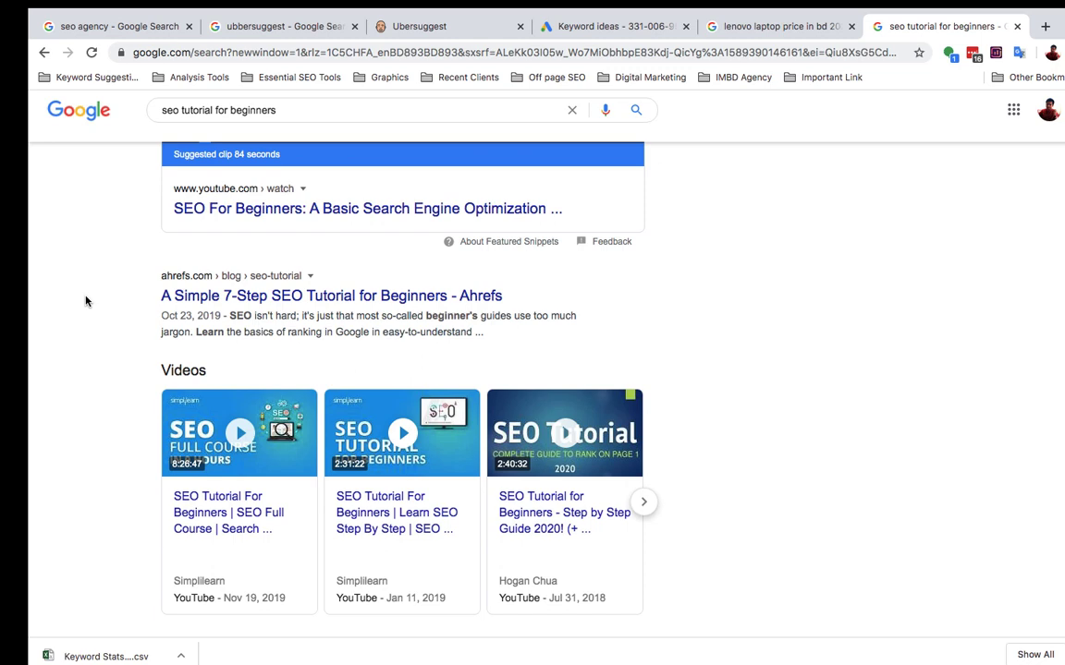
pyautogui.scroll(7, 86, 300)
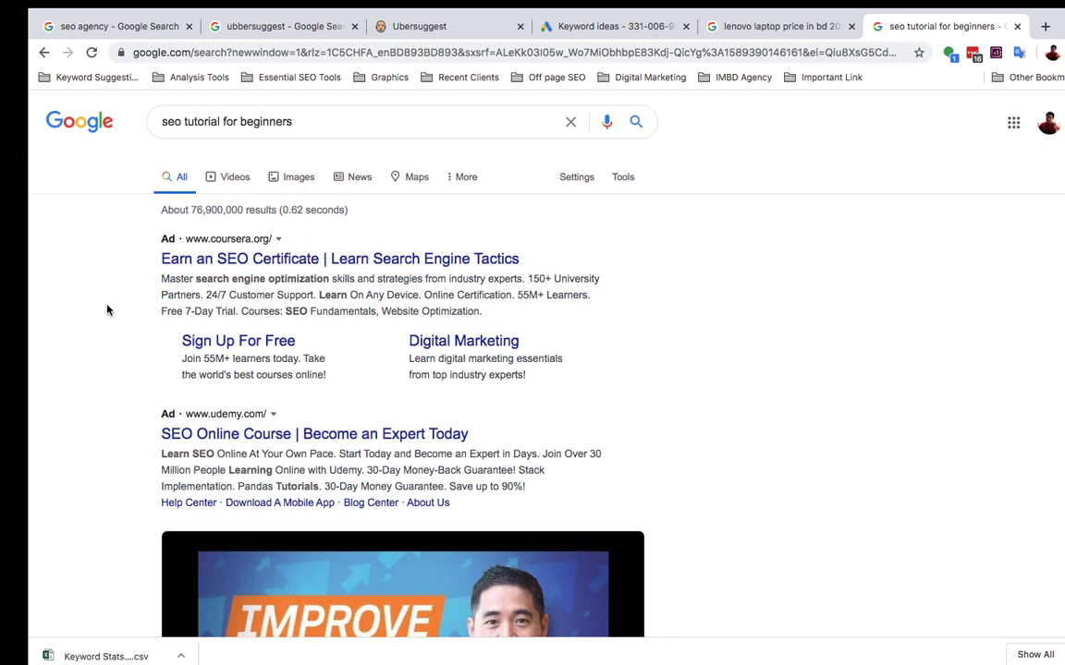
pyautogui.scroll(-3, 127, 331)
pyautogui.scroll(-4, 127, 331)
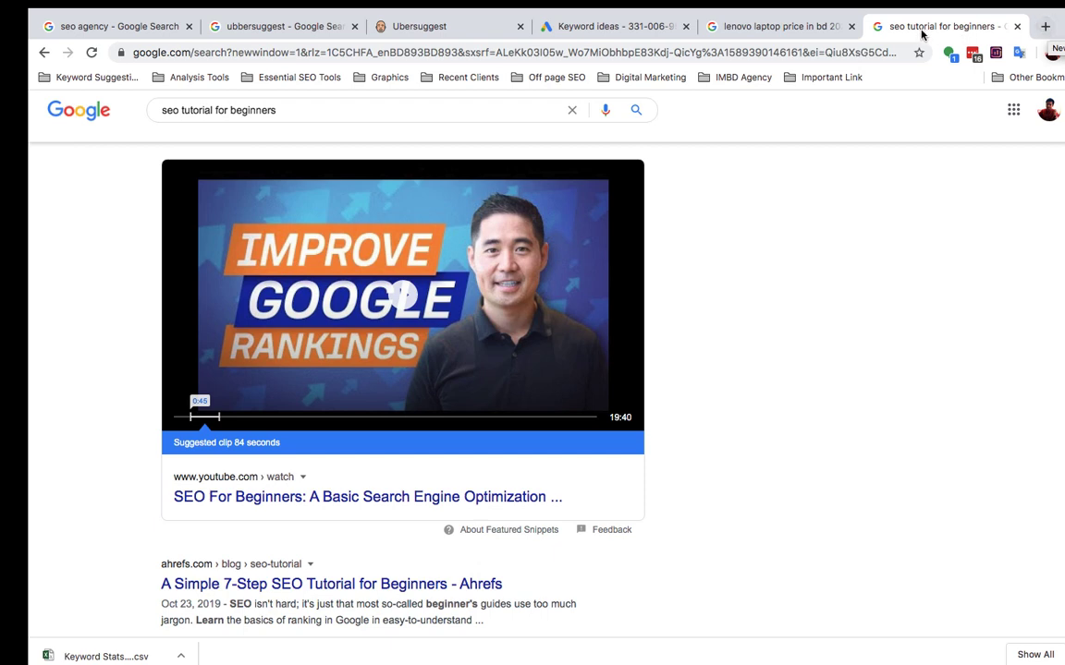
pyautogui.click(744, 27)
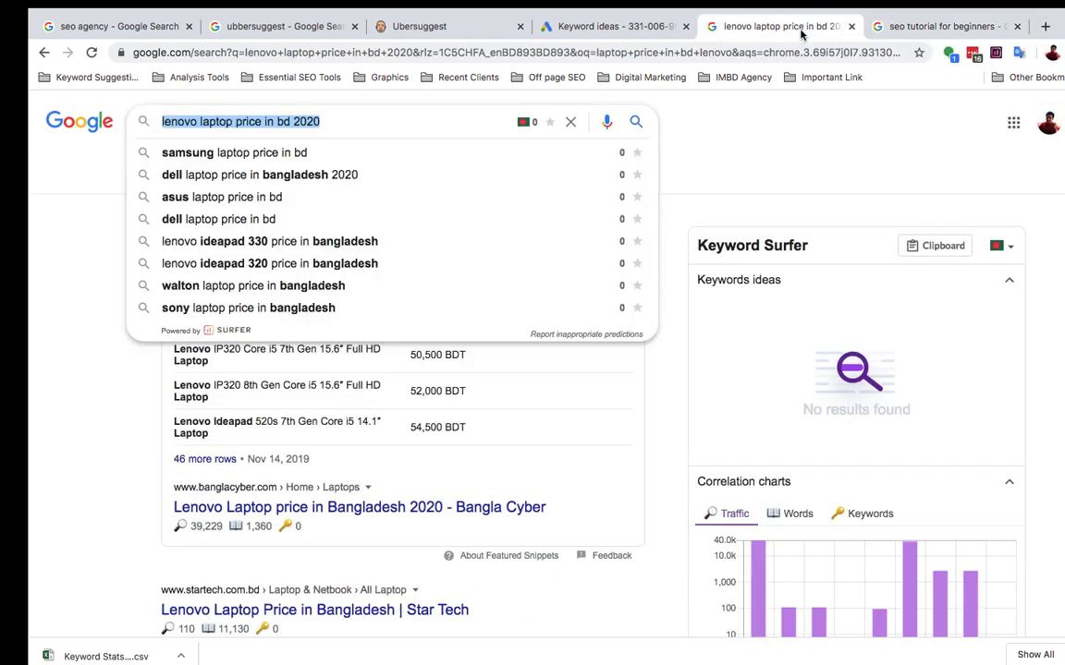
pyautogui.click(43, 214)
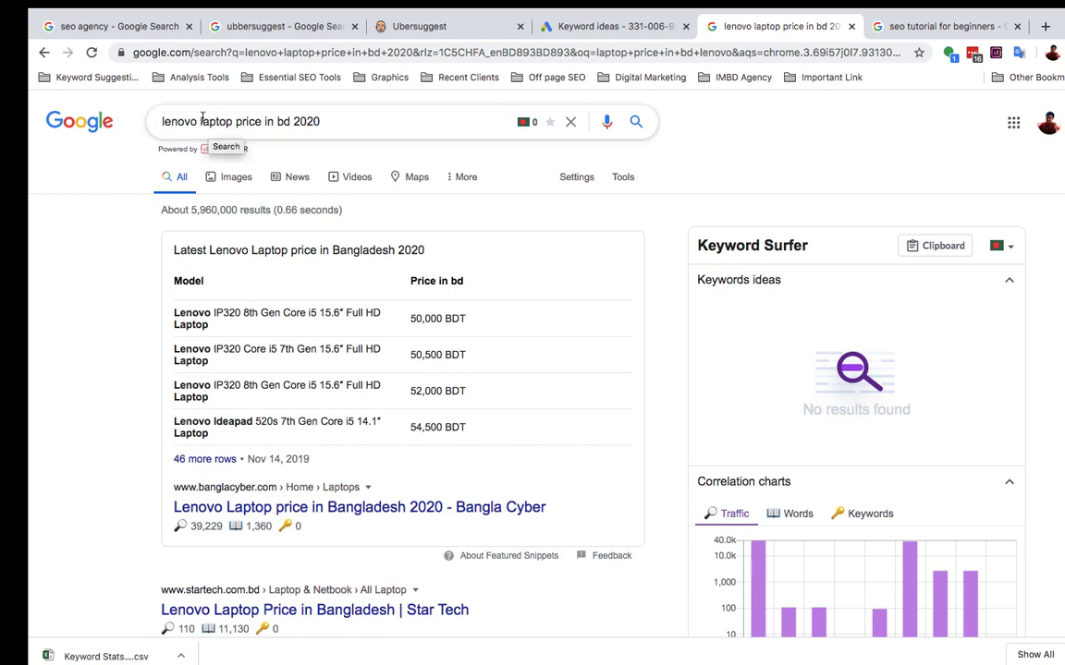
# - Open the downloaded Keyword Stats CSV in Excel and widen its Keyword and Min search volume columns
pyautogui.click(125, 655)
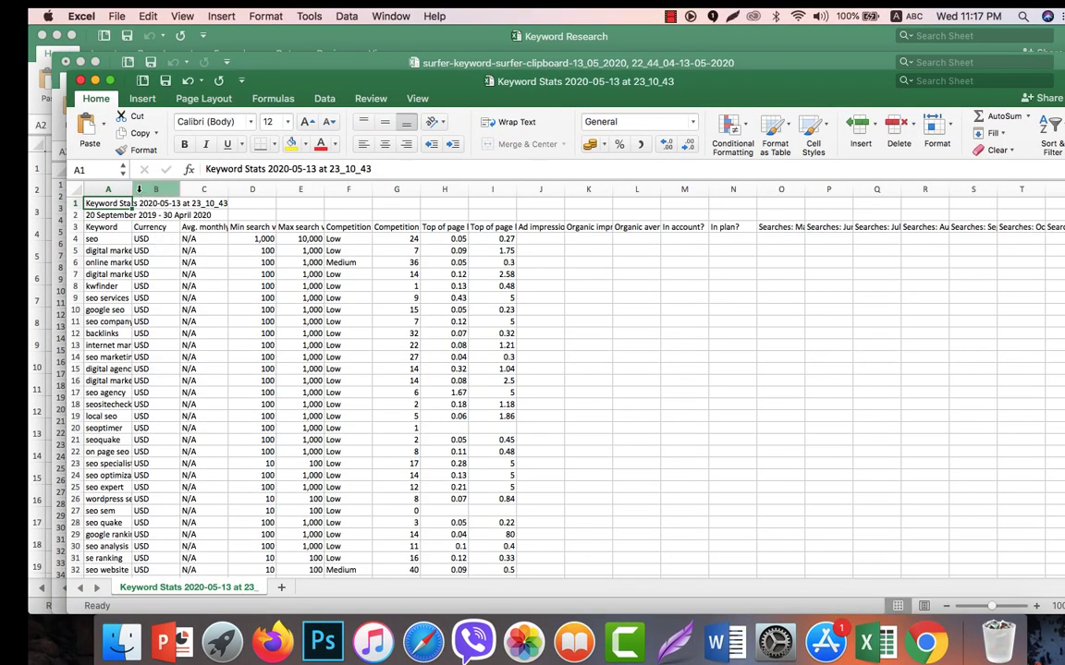
pyautogui.moveTo(139, 189); pyautogui.dragTo(342, 194)
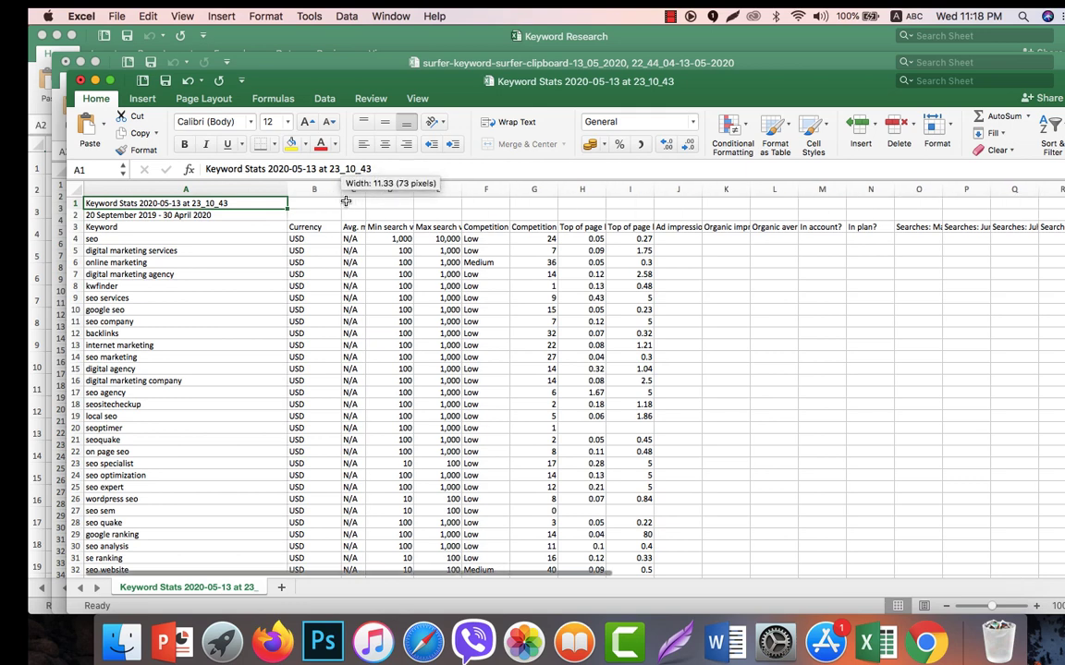
pyautogui.moveTo(413, 189); pyautogui.dragTo(456, 190)
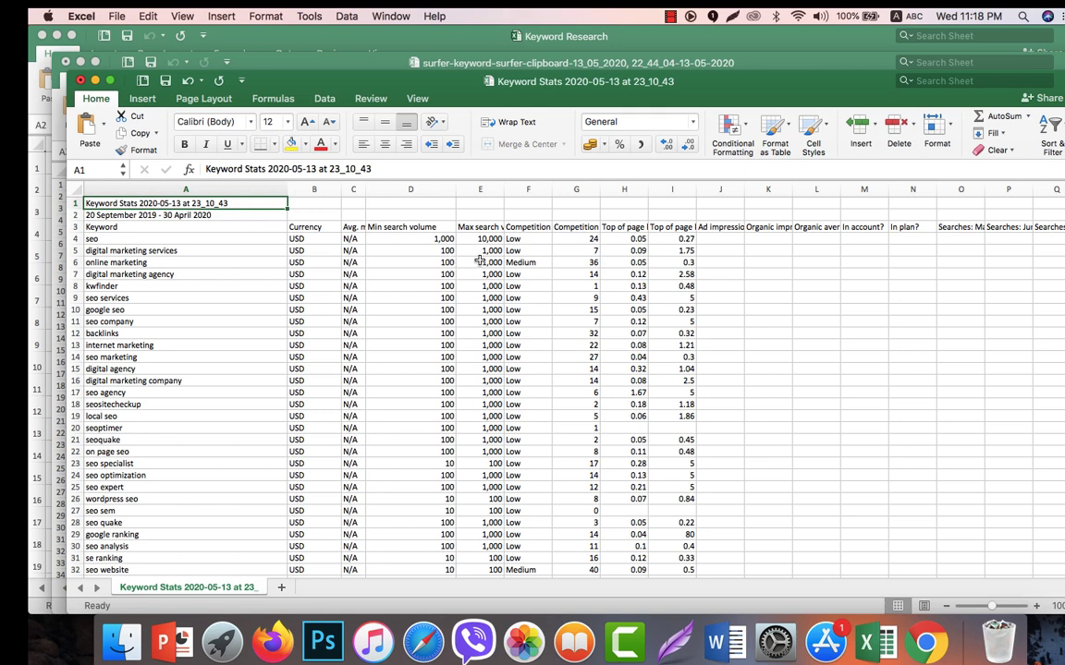
# - Copy the keyword "digital marketing services" from Keyword Stats into cell A2 of the Final KW sheet in the Keyword Research workbook
pyautogui.doubleClick(179, 250)
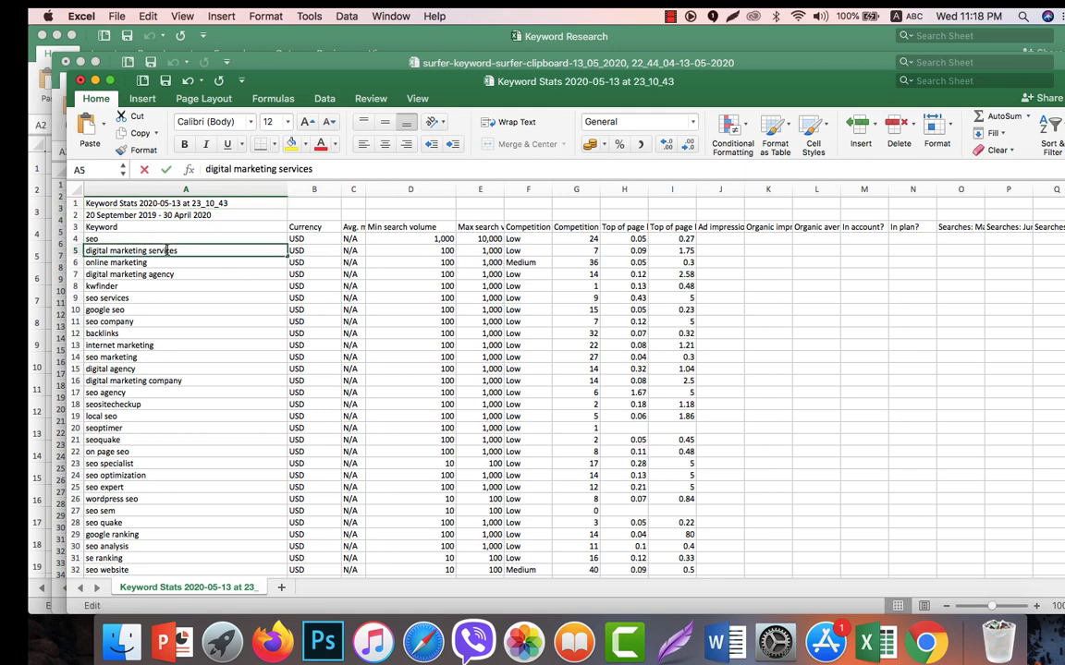
pyautogui.moveTo(177, 250); pyautogui.dragTo(78, 251)
pyautogui.press('super+c')
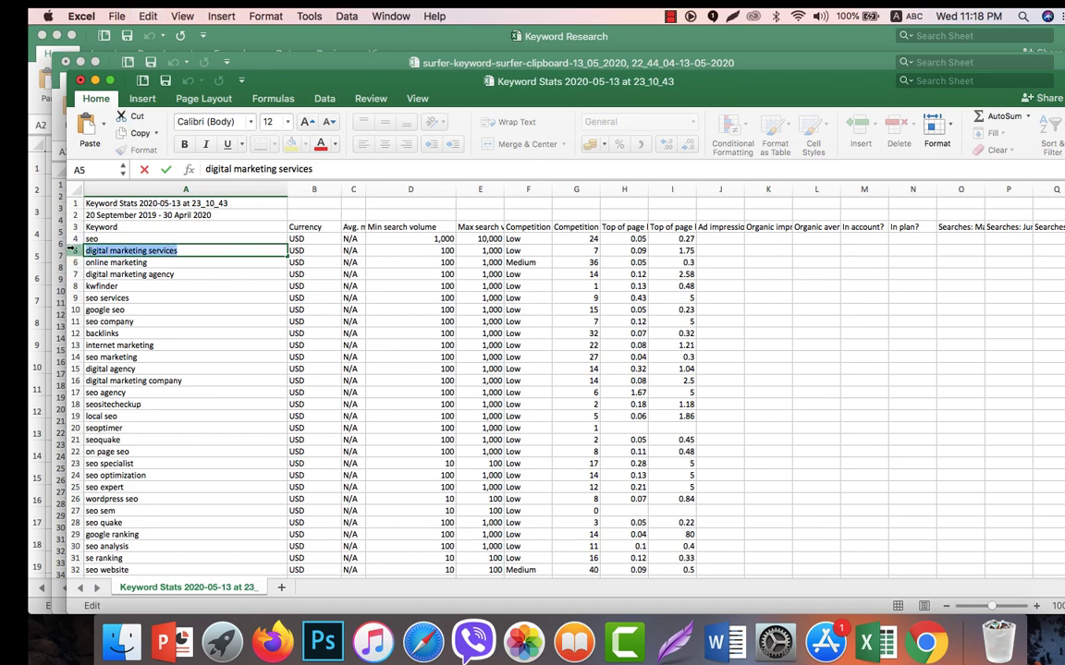
pyautogui.click(71, 250)
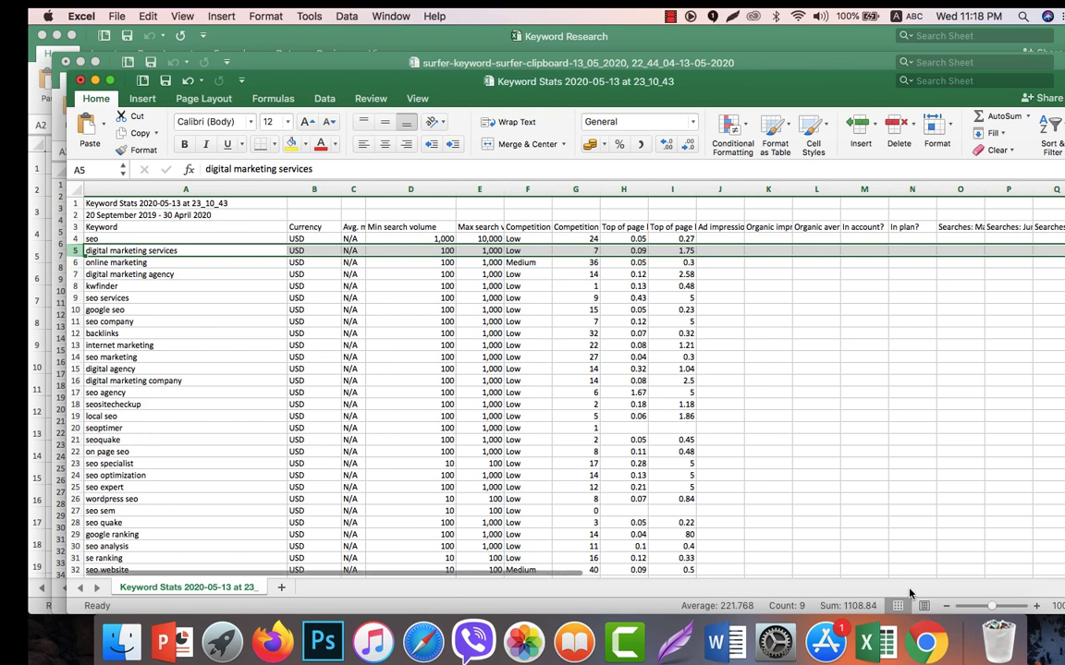
pyautogui.rightClick(873, 636)
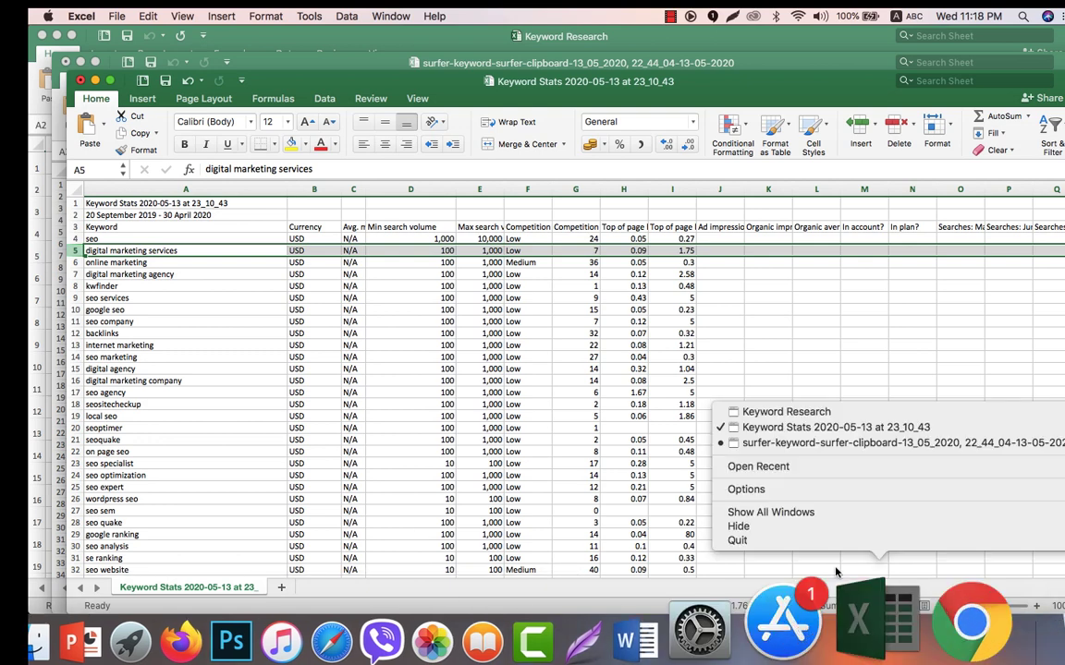
pyautogui.click(753, 427)
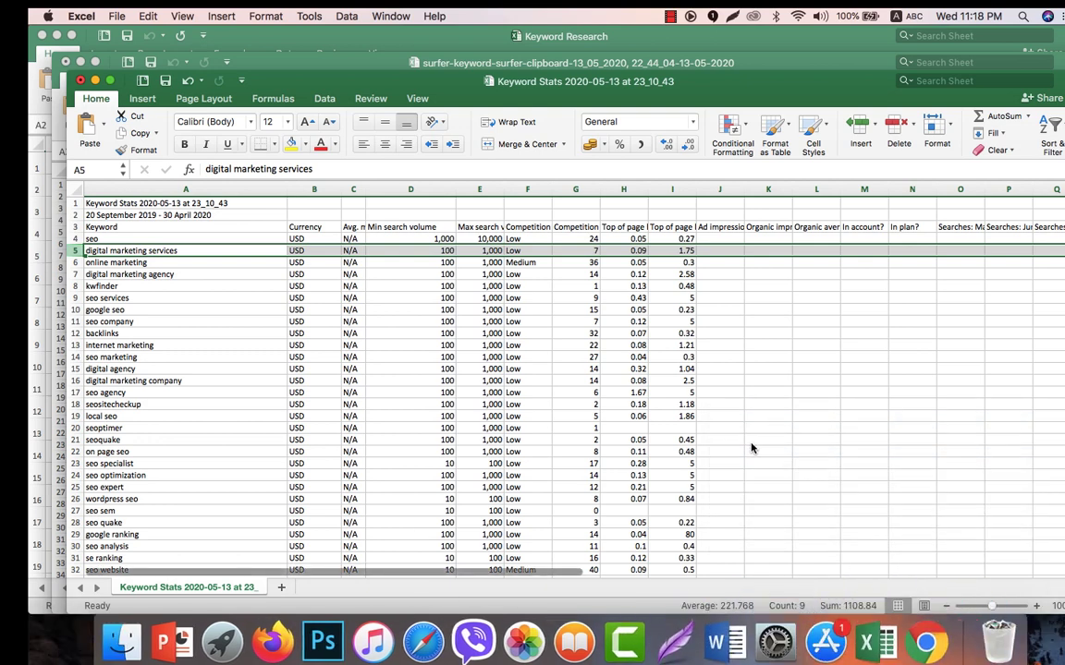
pyautogui.press('super+v')
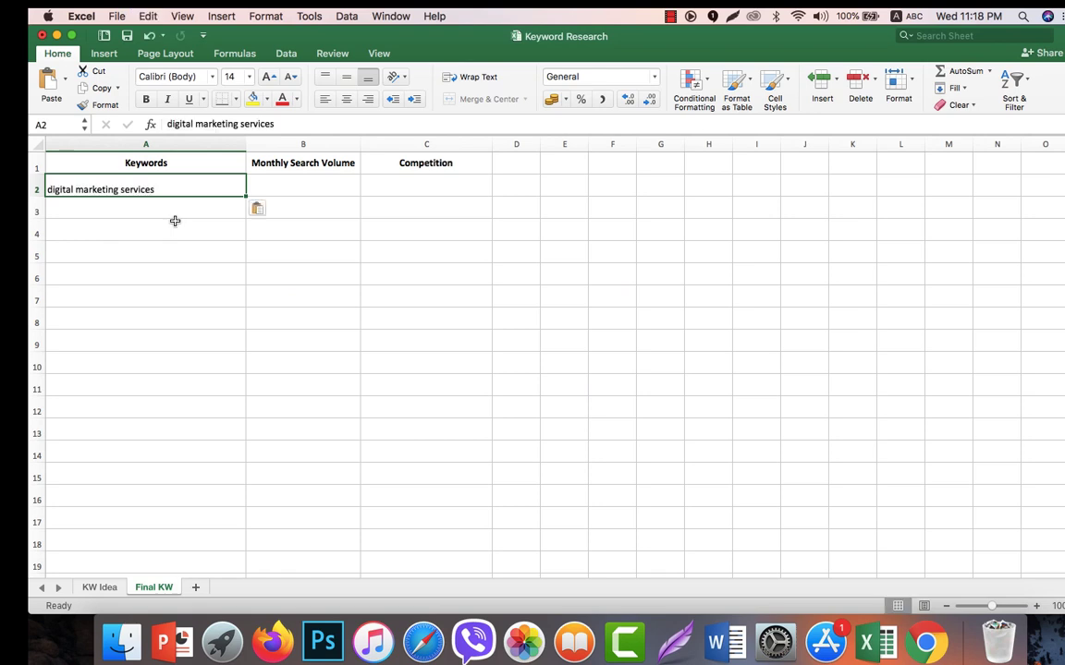
# - Enter 100-10000 as the monthly search volume and M as the competition for "digital marketing services"
pyautogui.doubleClick(317, 187)
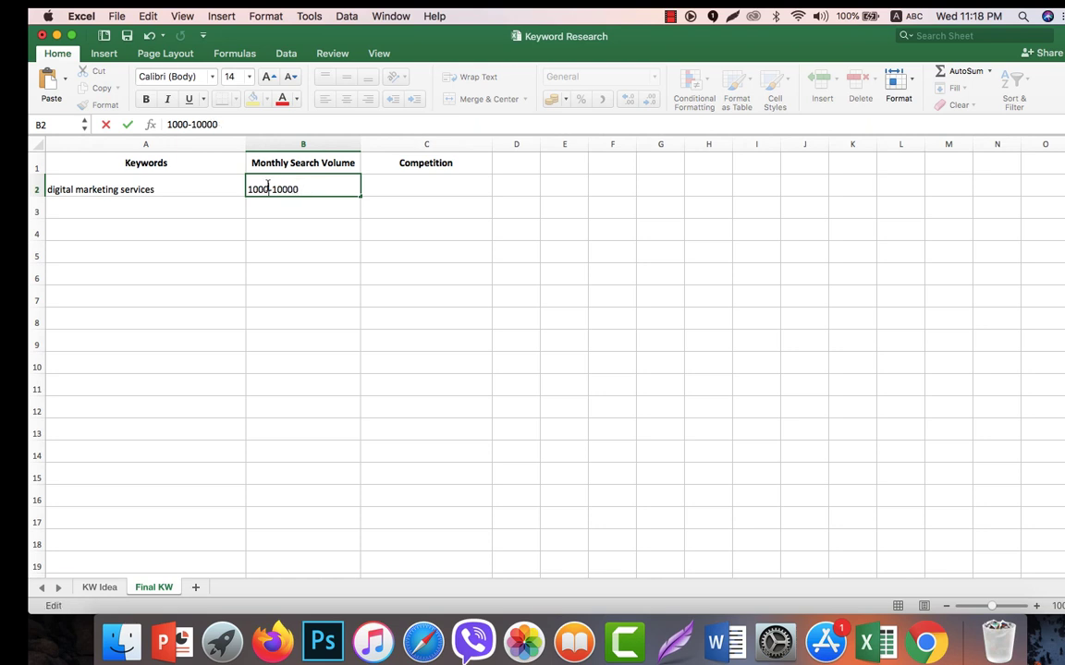
pyautogui.press('BackSpace')
pyautogui.doubleClick(401, 182)
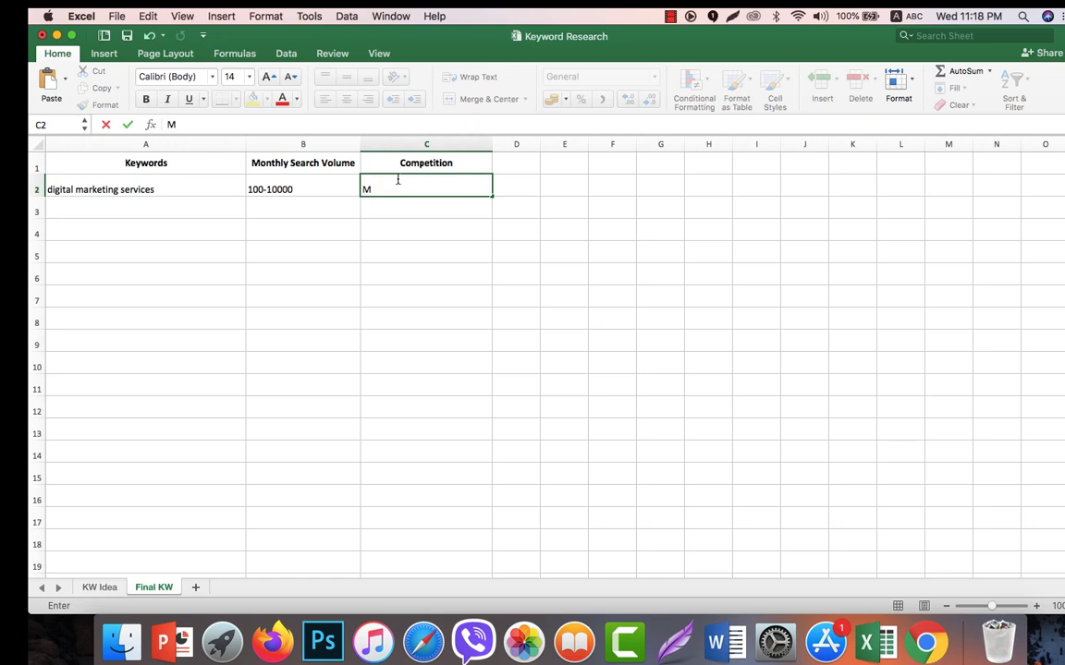
pyautogui.click(131, 145)
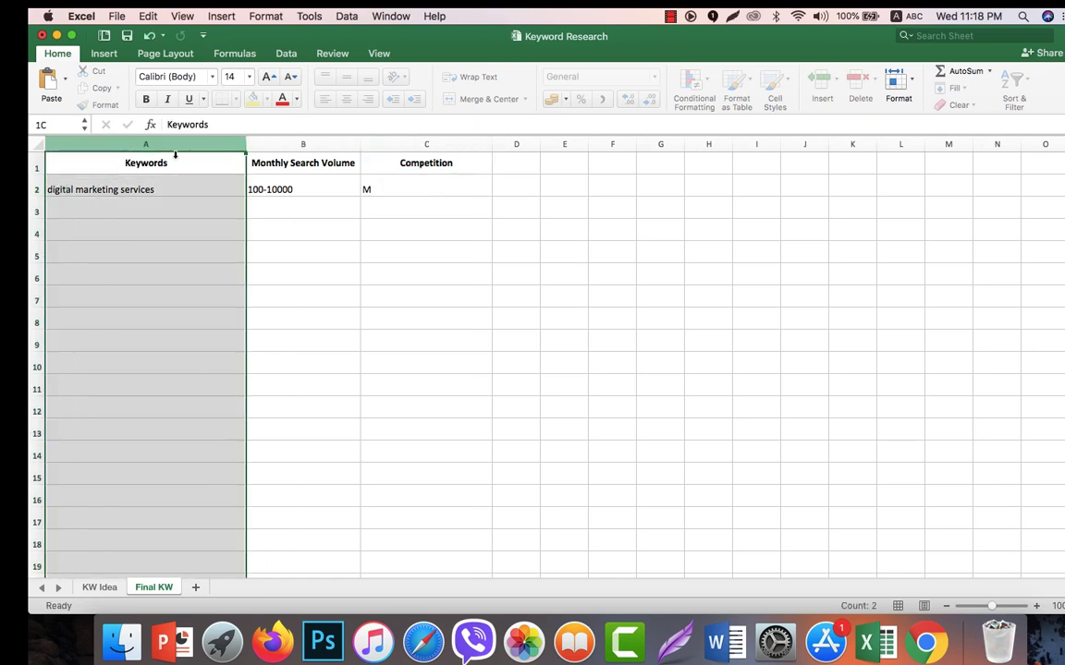
# - Copy the four keywords with their search volumes from the surfer-keyword-surfer-clipboard workbook into the Final KW sheet, starting at cell A3
pyautogui.rightClick(855, 606)
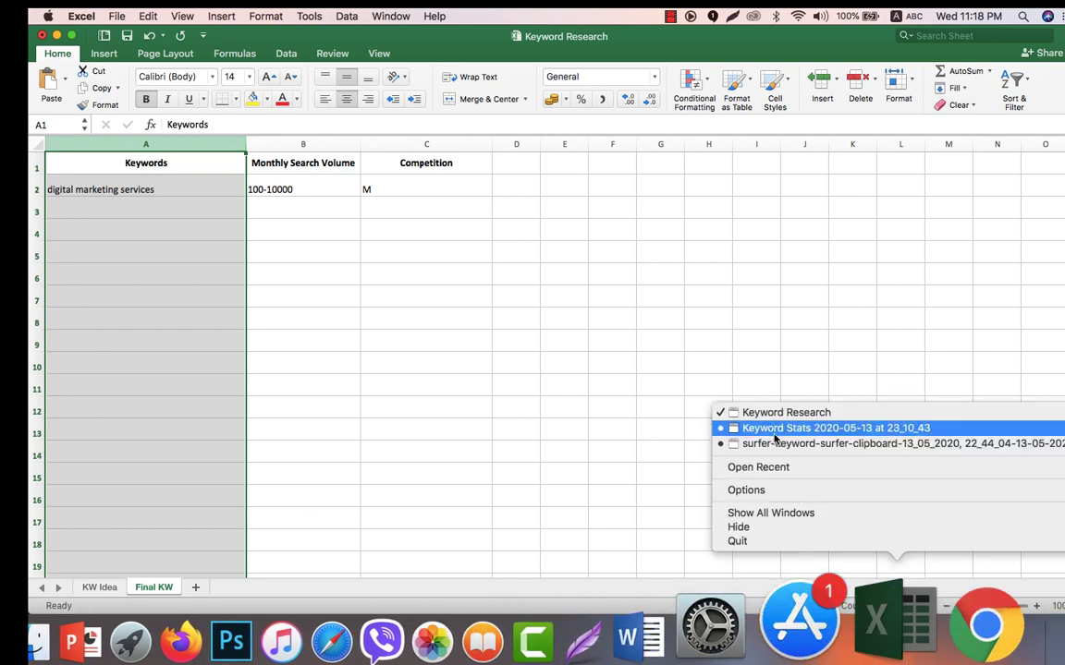
pyautogui.click(776, 431)
pyautogui.rightClick(859, 610)
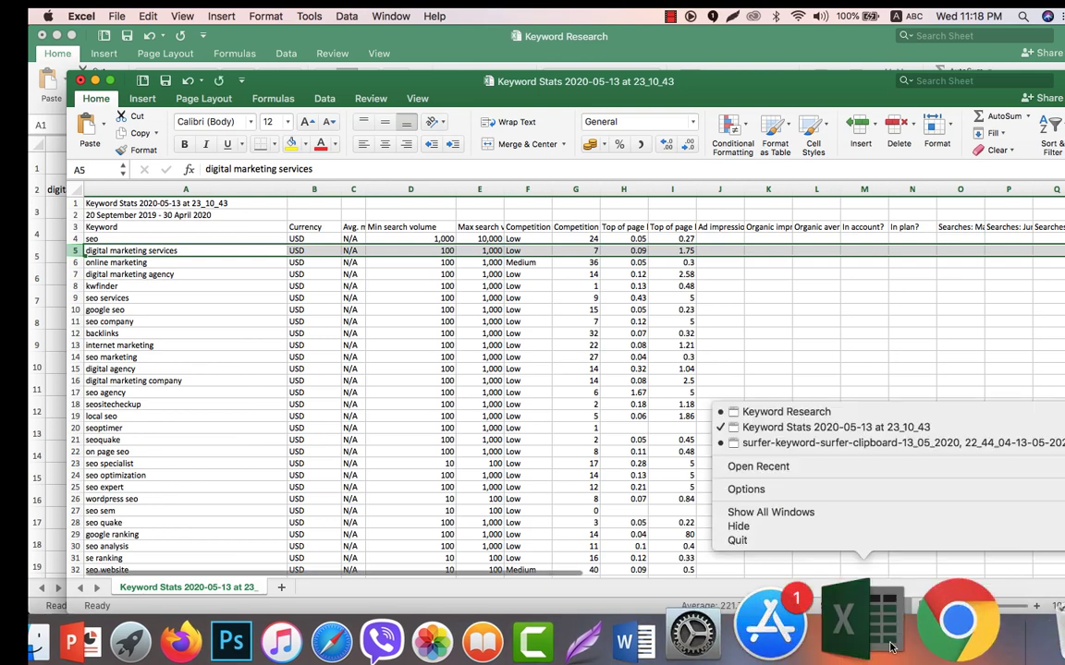
pyautogui.click(795, 445)
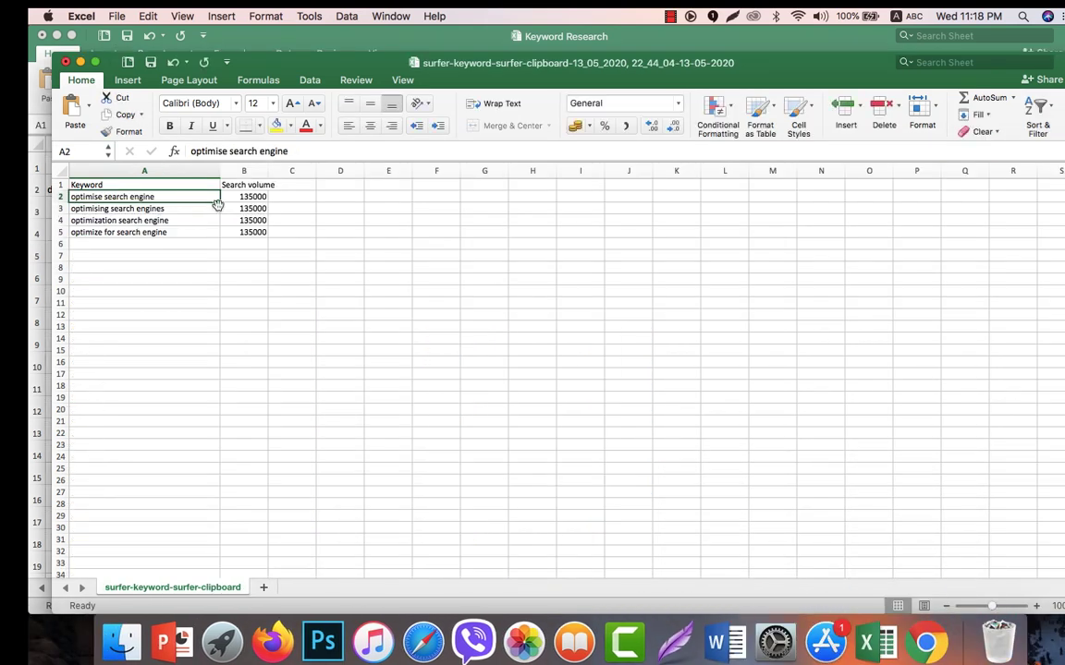
pyautogui.moveTo(251, 197); pyautogui.dragTo(243, 231)
pyautogui.click(74, 198)
pyautogui.press('super+c')
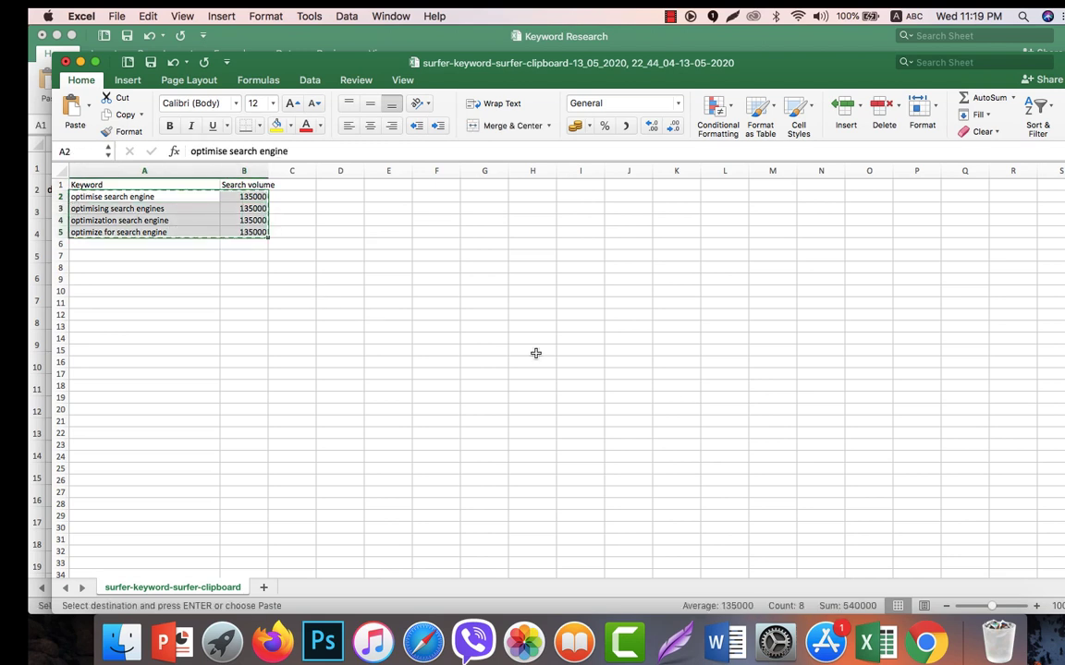
pyautogui.rightClick(864, 628)
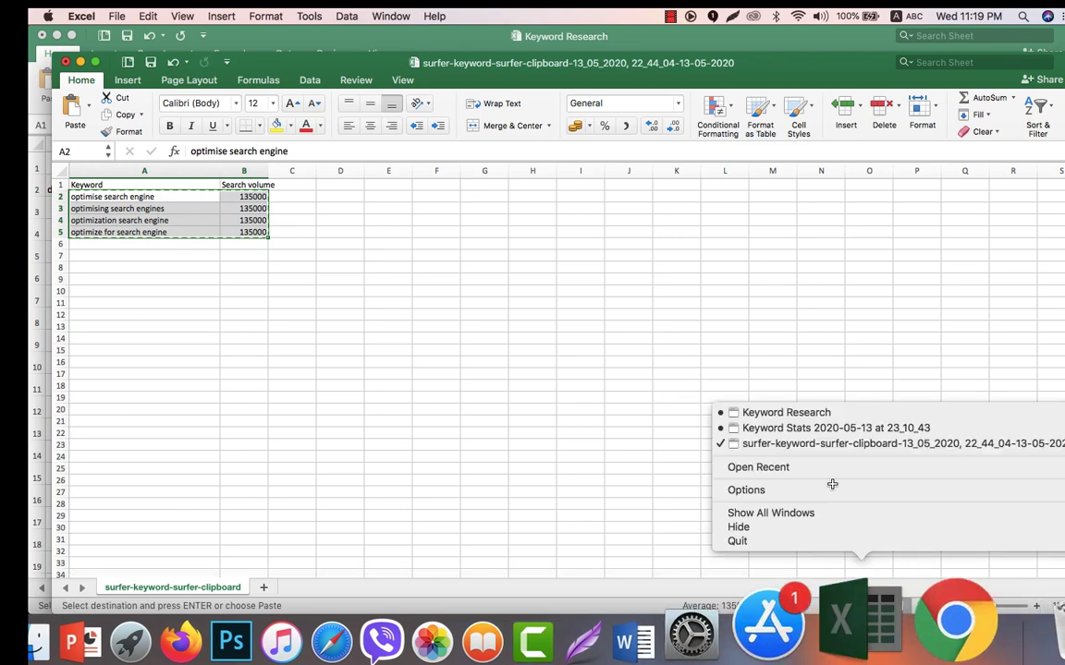
pyautogui.click(801, 415)
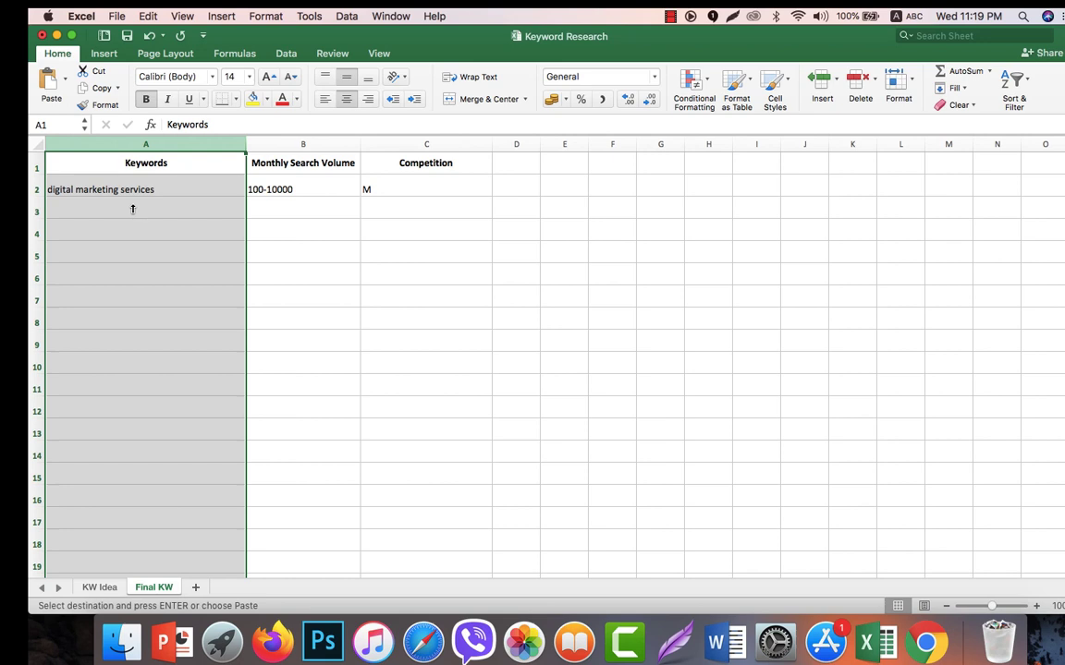
pyautogui.click(91, 209)
pyautogui.press('super+v')
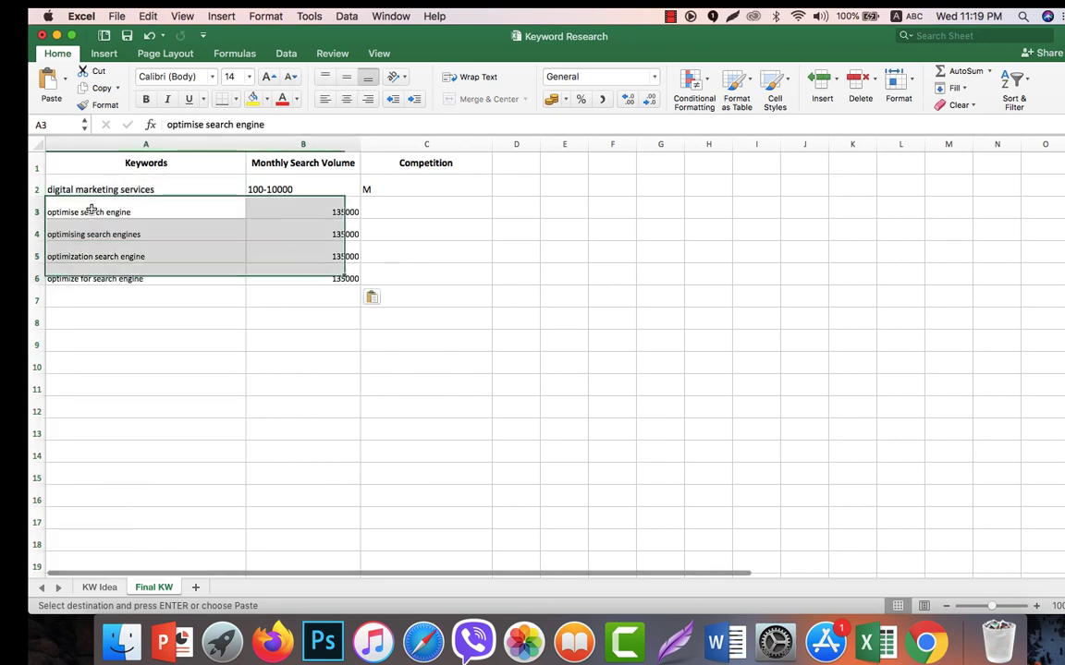
pyautogui.click(429, 267)
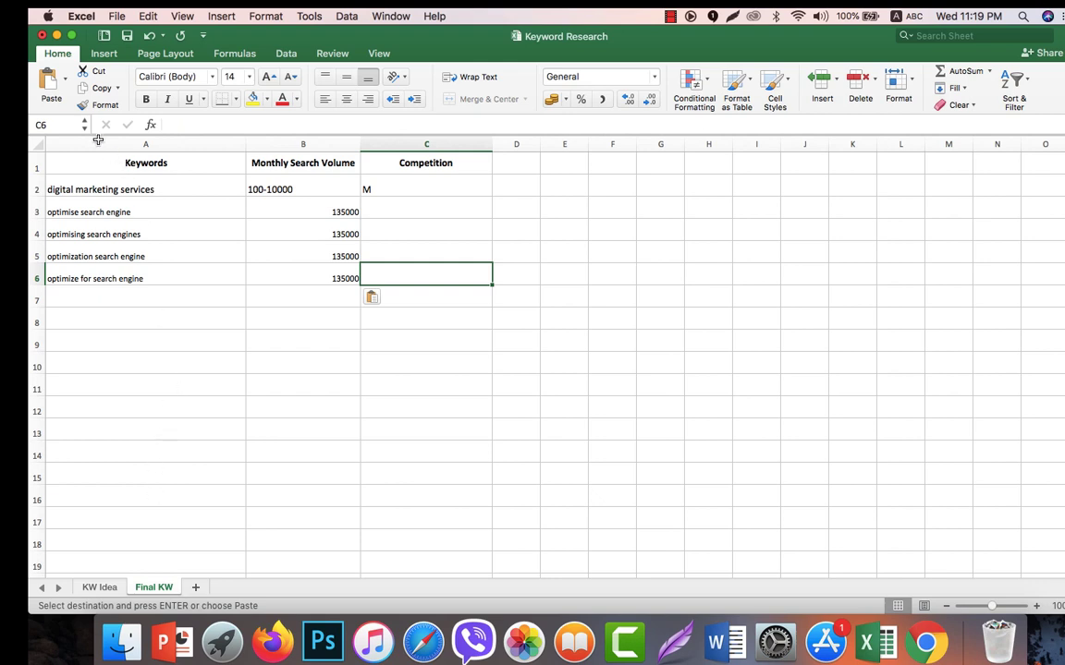
# - Move the keyword rows A2:C6 from the Final KW sheet to the KW Idea sheet, starting at cell A2
pyautogui.click(73, 187)
pyautogui.moveTo(74, 188); pyautogui.dragTo(379, 277)
pyautogui.press('super+x')
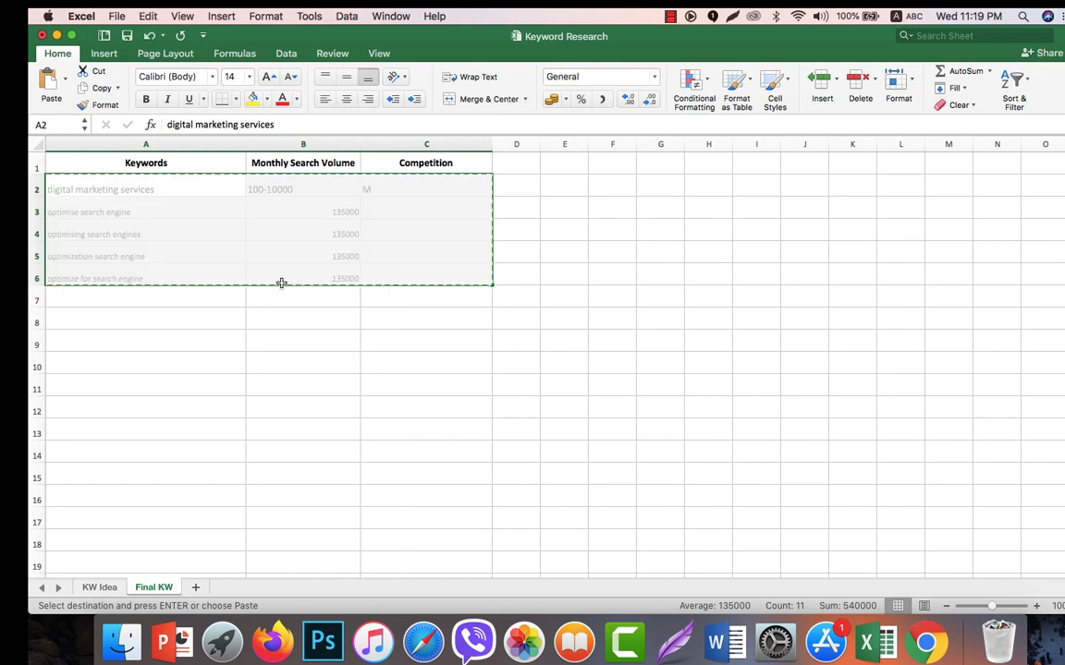
pyautogui.click(100, 588)
pyautogui.click(116, 181)
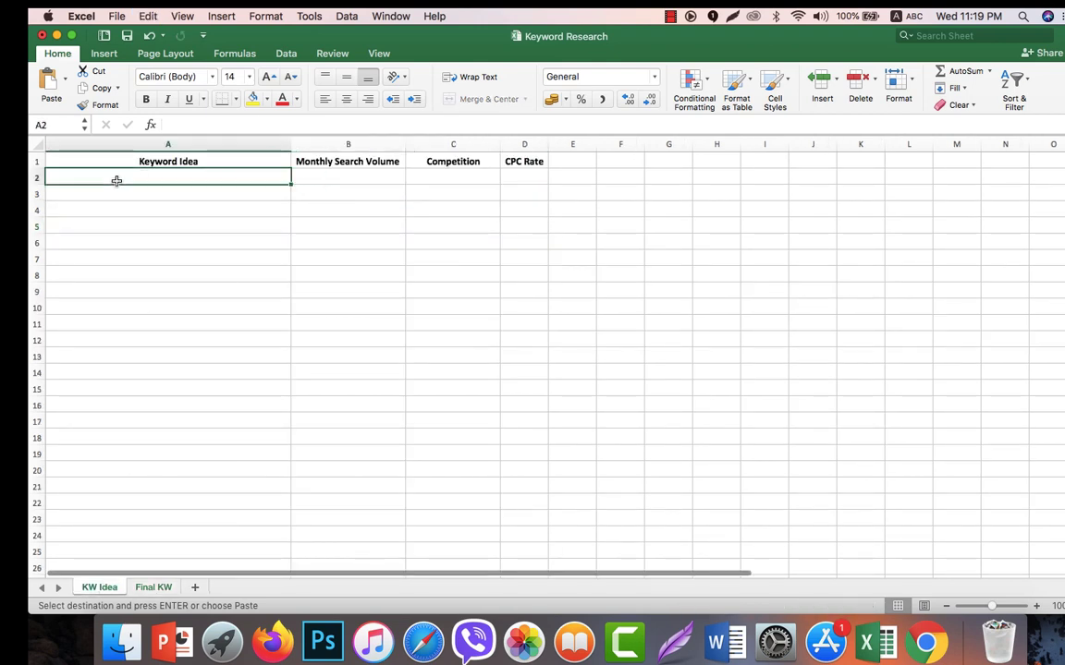
pyautogui.press('super+v')
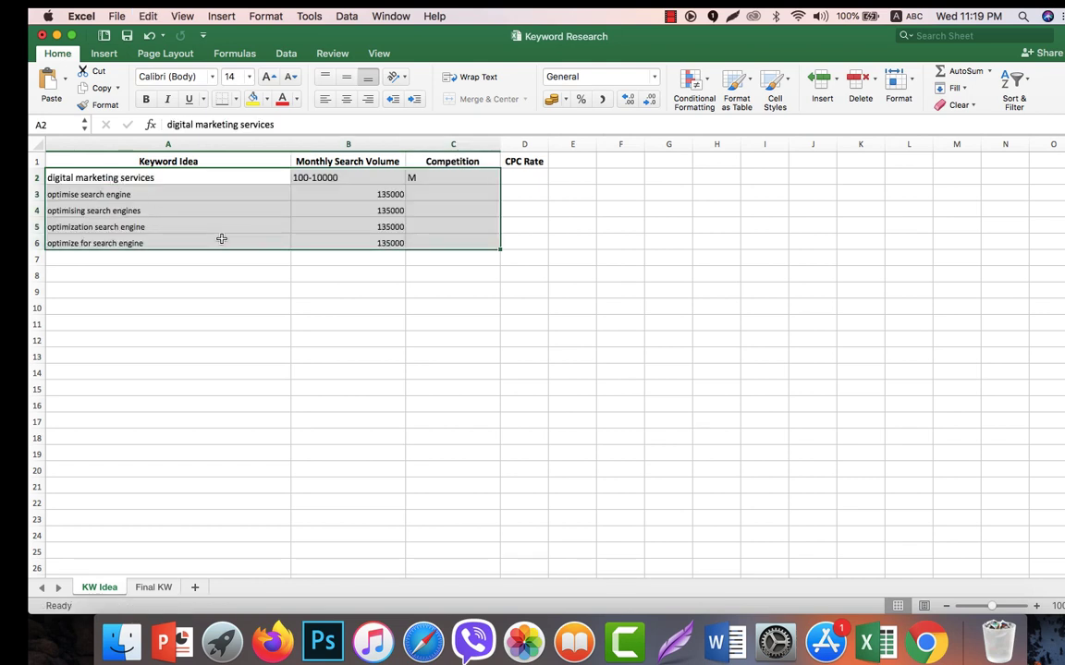
# - Centre-align the whole Monthly Search Volume column in the KW Idea sheet
pyautogui.click(219, 240)
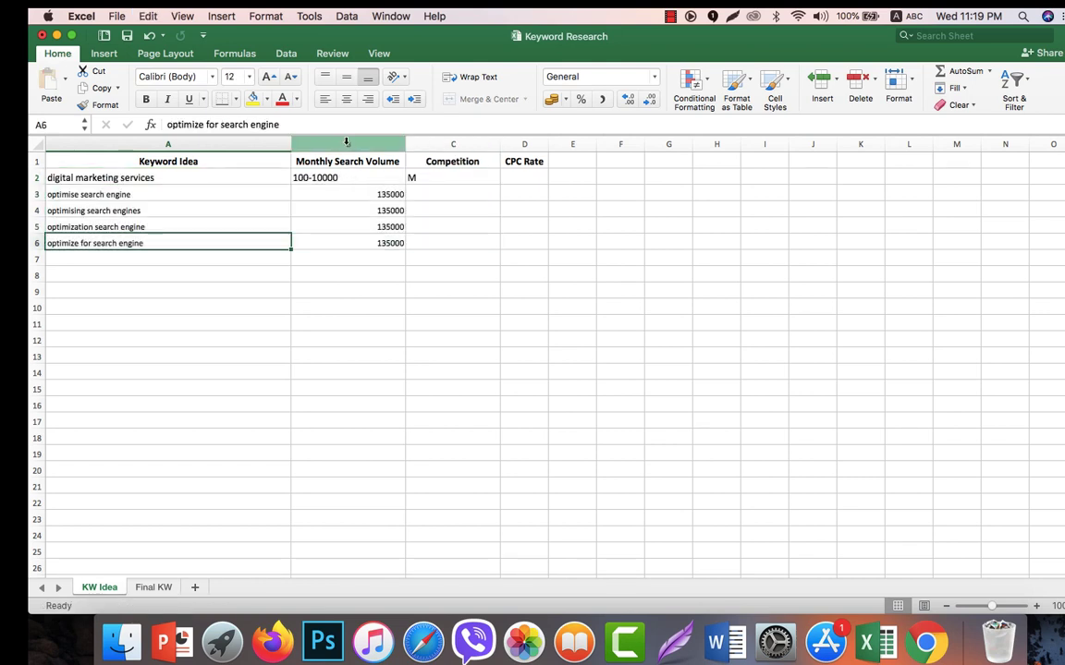
pyautogui.click(348, 99)
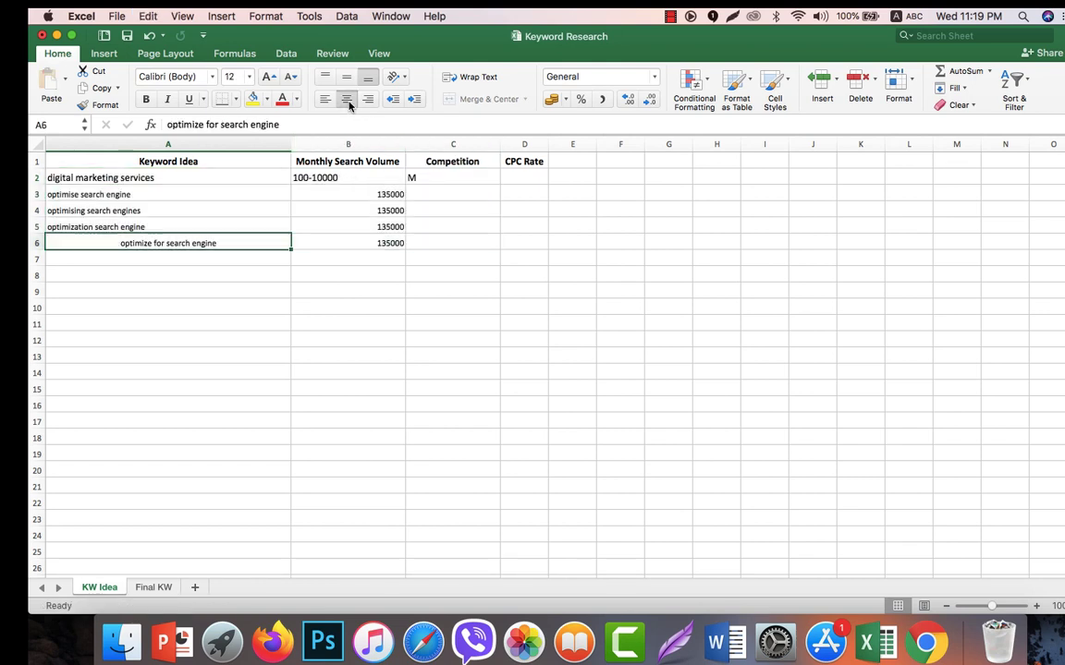
pyautogui.click(312, 145)
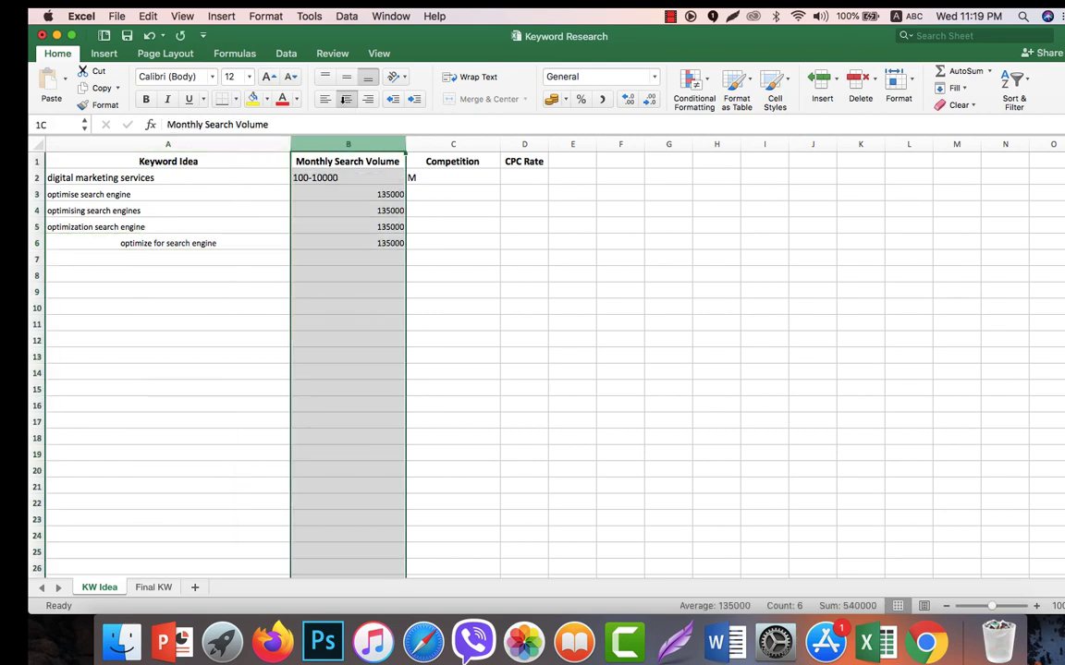
pyautogui.click(350, 194)
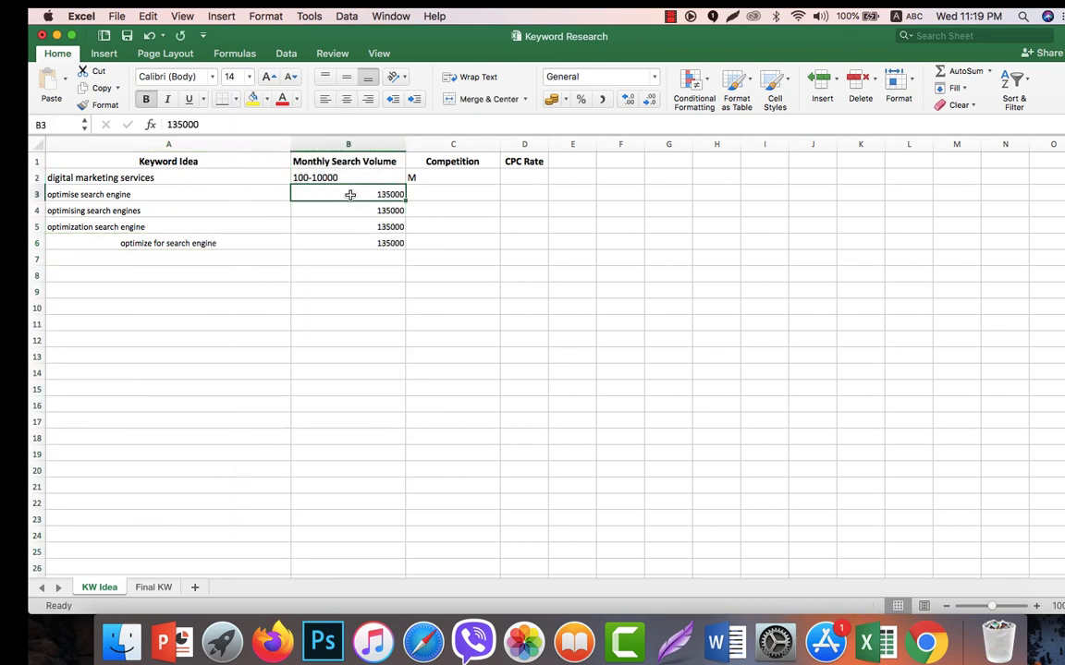
pyautogui.click(347, 99)
pyautogui.moveTo(347, 144); pyautogui.dragTo(340, 109)
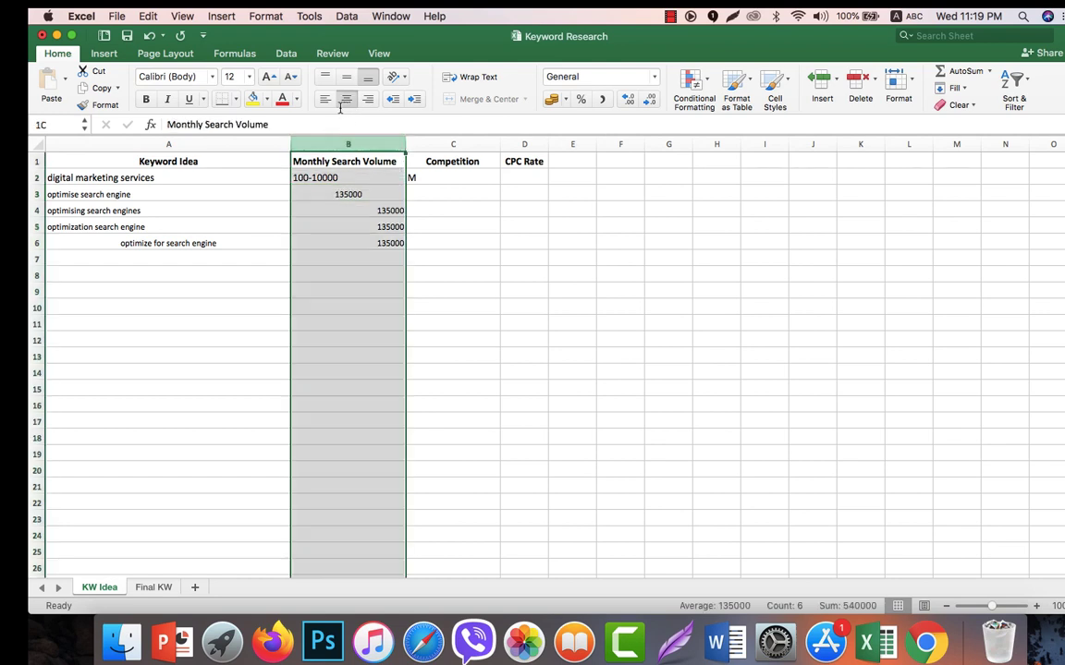
pyautogui.click(346, 100)
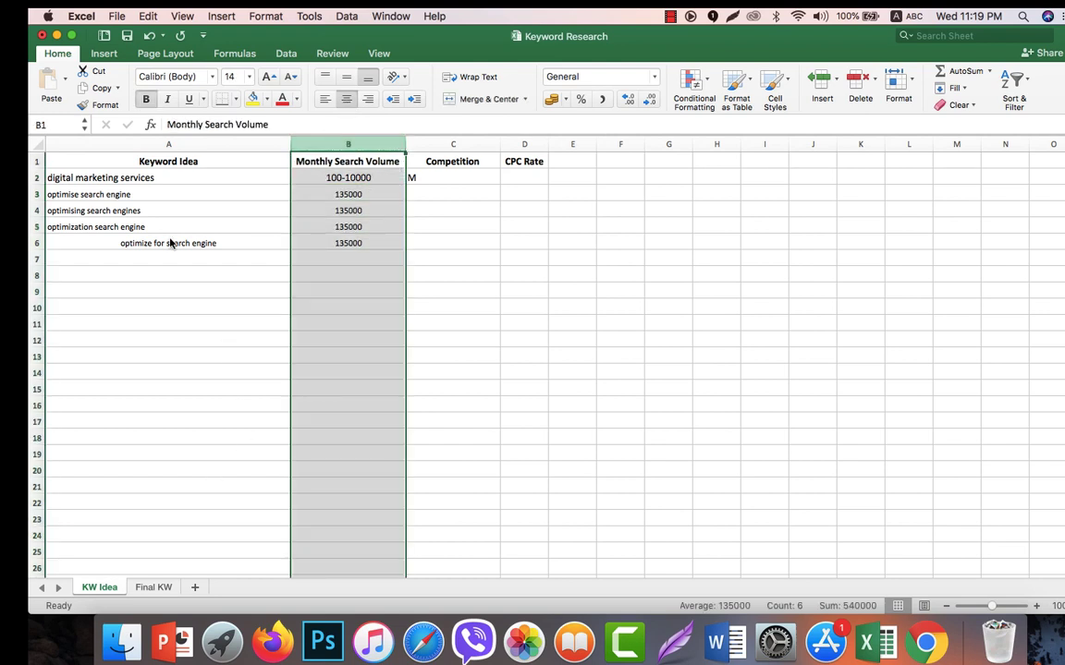
# - Left-align the whole Keyword Idea column and set its font size to 22
pyautogui.click(143, 147)
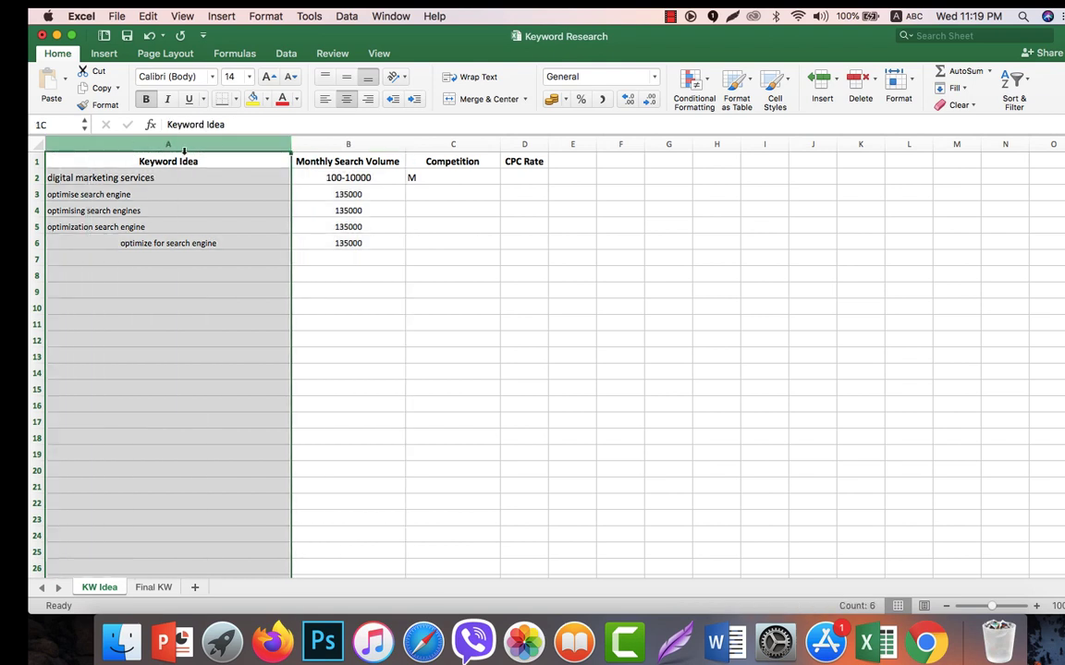
pyautogui.click(347, 99)
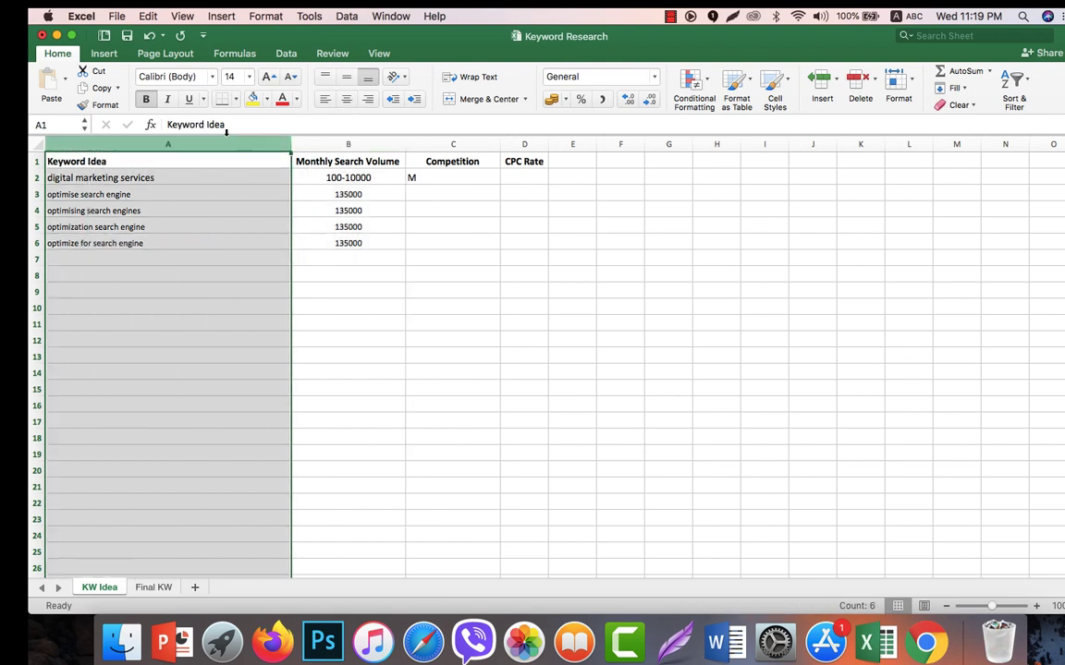
pyautogui.click(248, 81)
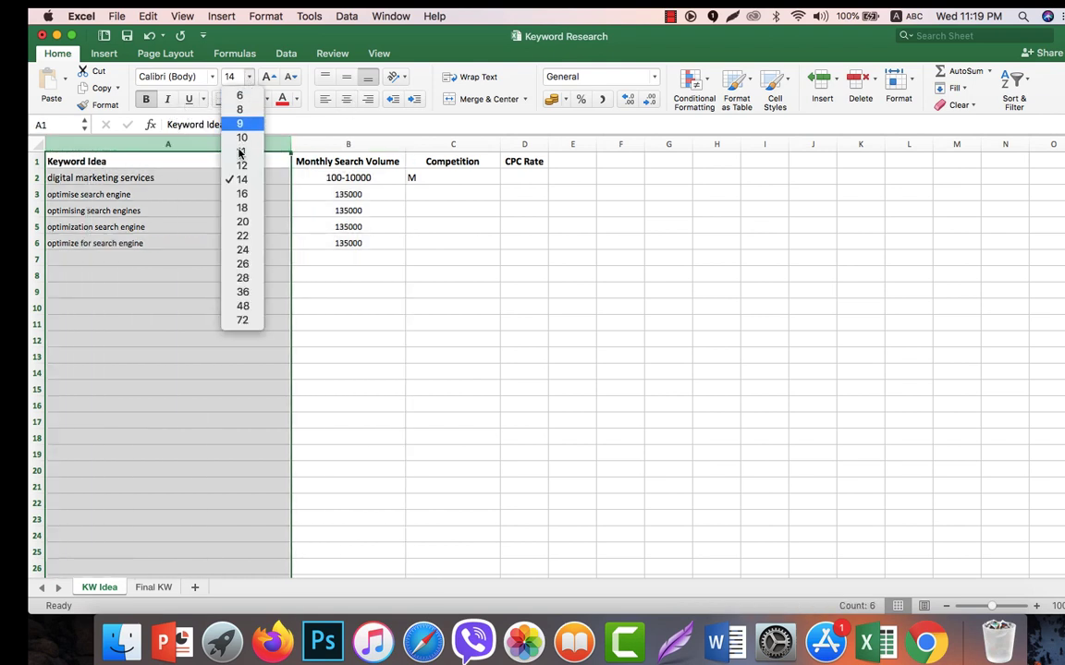
pyautogui.click(227, 163)
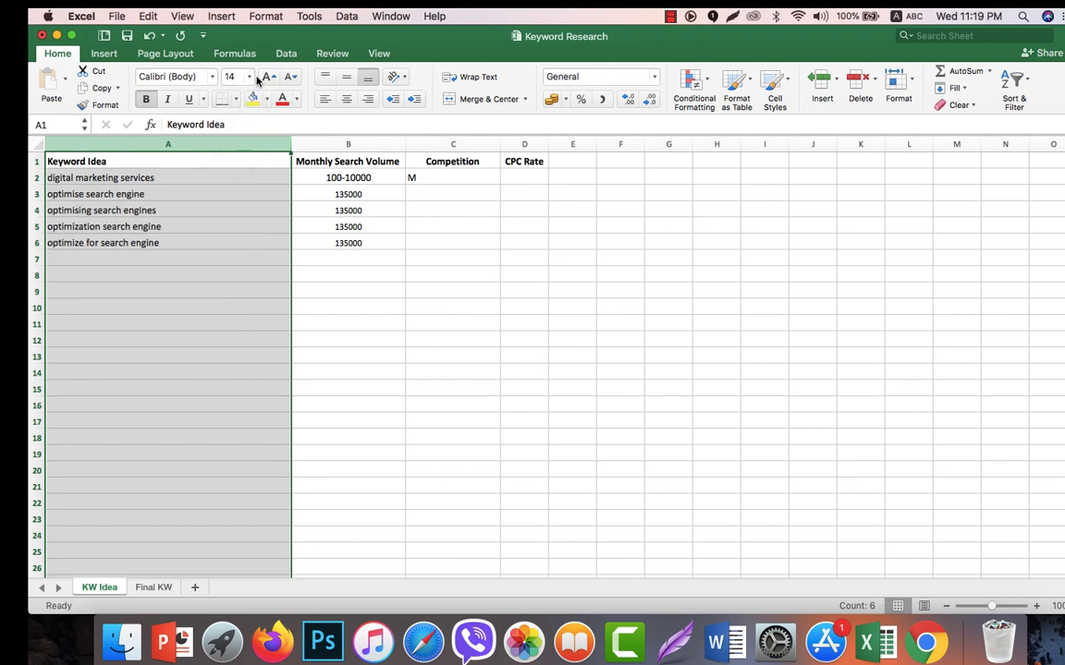
pyautogui.click(249, 77)
pyautogui.click(250, 235)
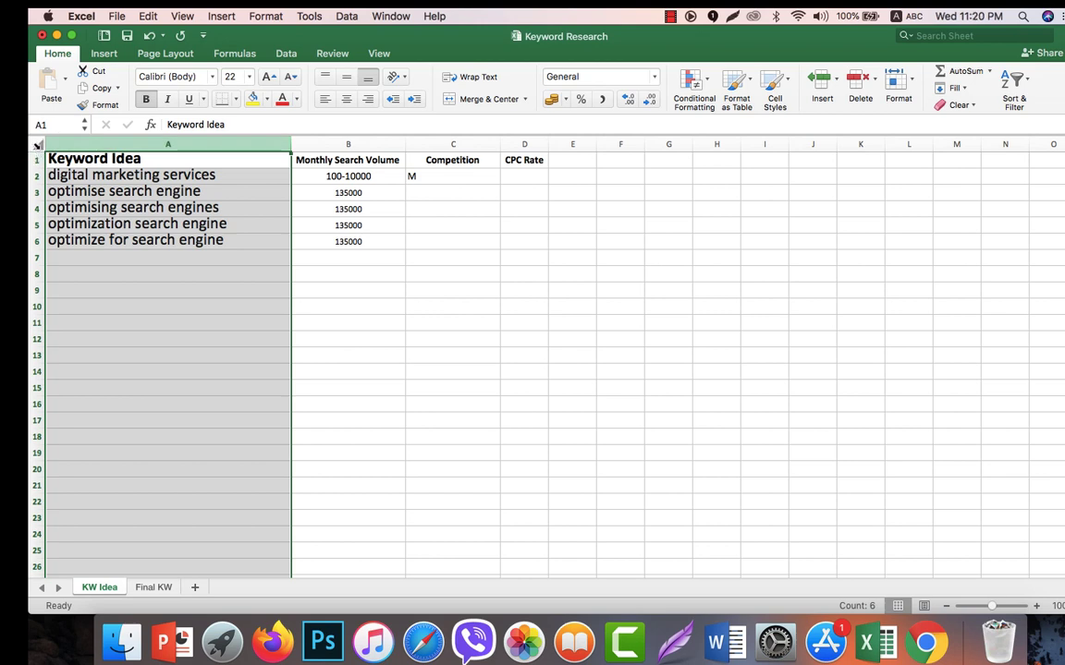
# - Increase the height of all rows in the KW Idea sheet to fit the enlarged keyword text
pyautogui.click(37, 145)
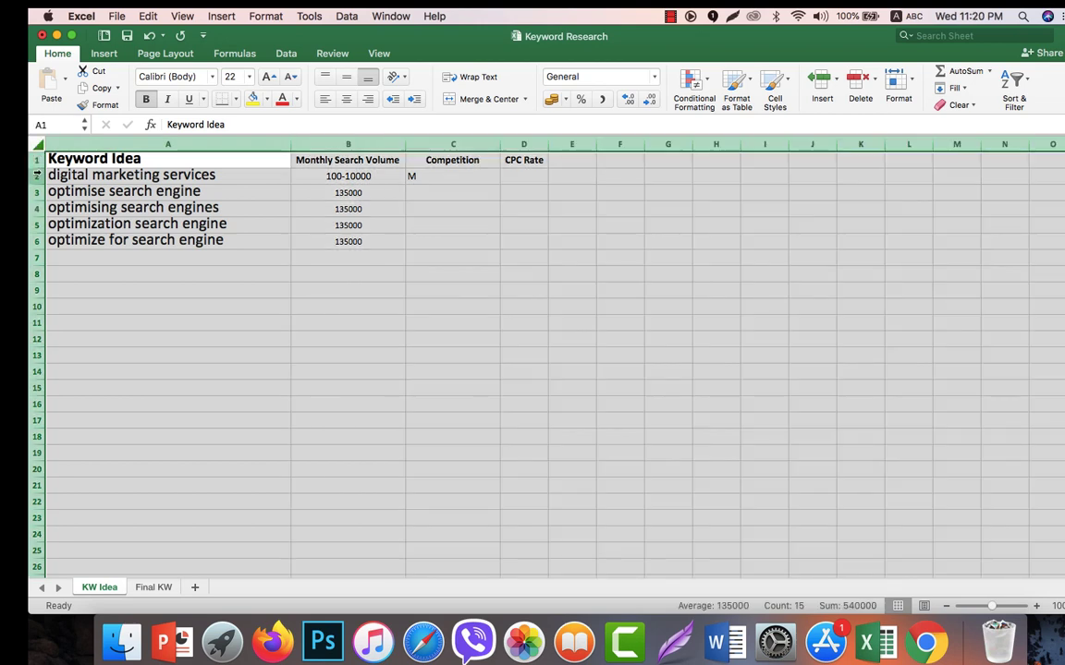
pyautogui.moveTo(37, 167); pyautogui.dragTo(41, 173)
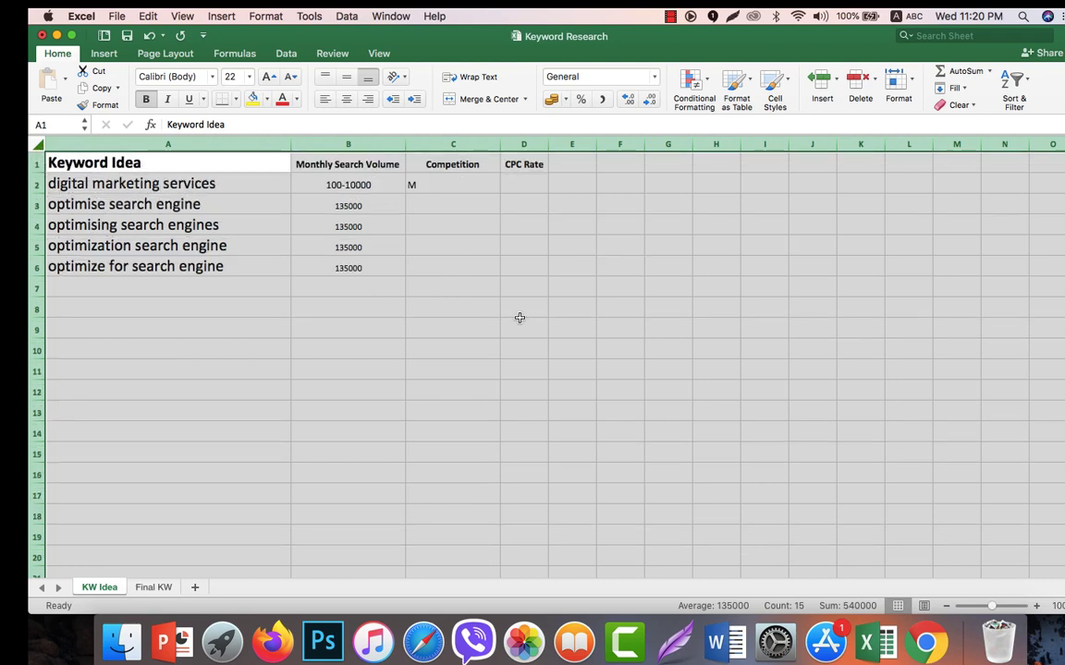
pyautogui.click(519, 325)
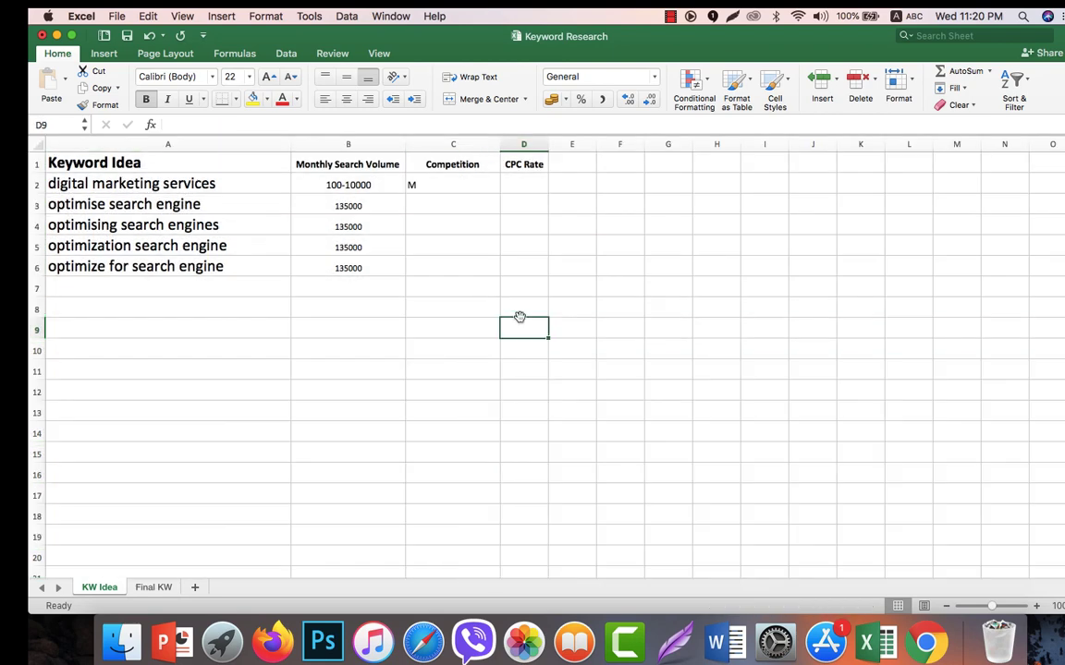
# - Enter L as the competition for "optimise search engine" and "optimising search engines" in cells C3 and C4
pyautogui.doubleClick(444, 198)
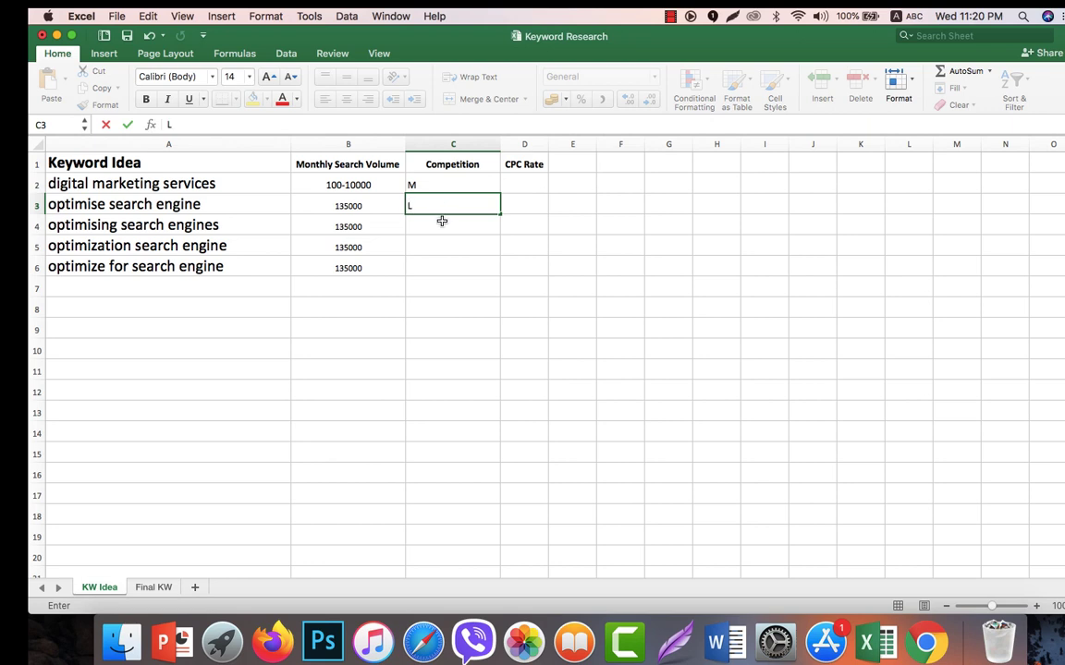
pyautogui.press('Return')
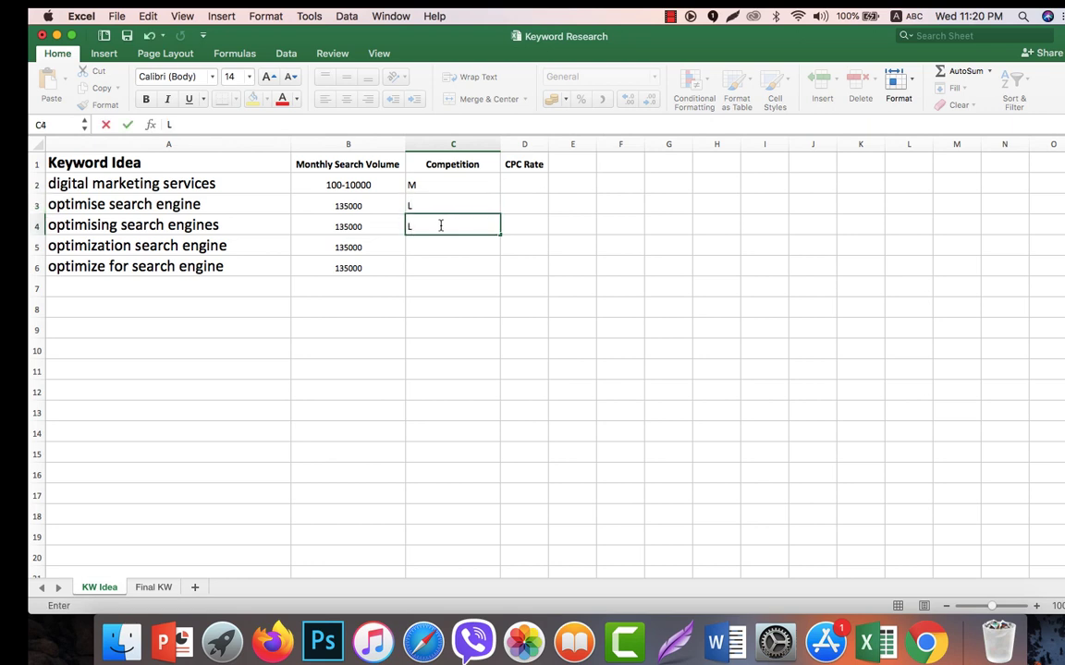
pyautogui.write('L')
pyautogui.click(428, 265)
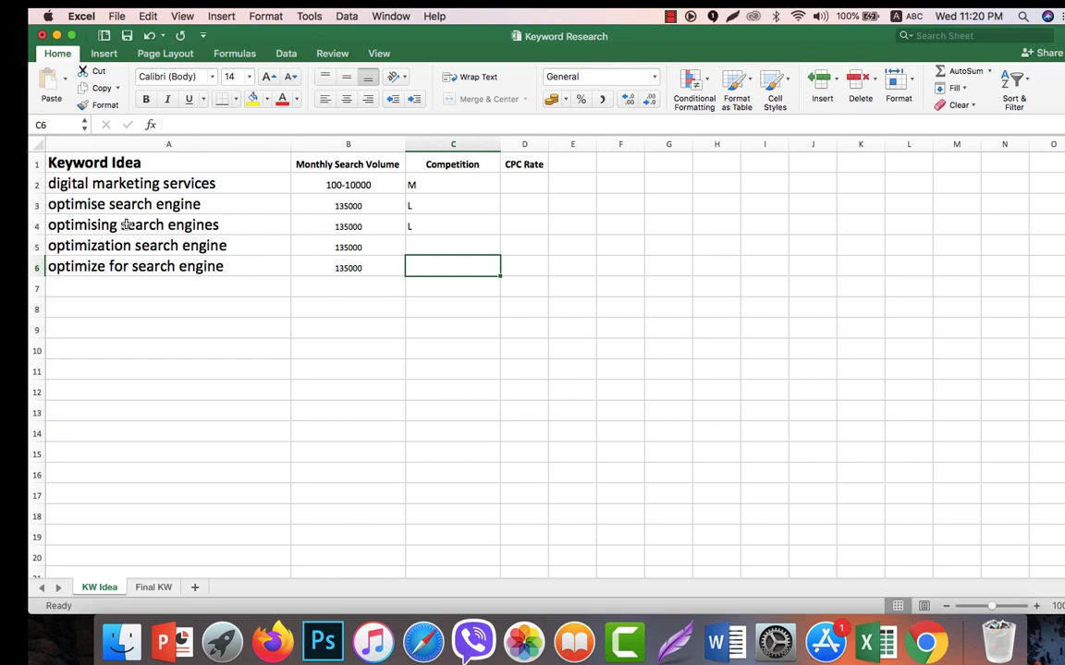
pyautogui.click(178, 207)
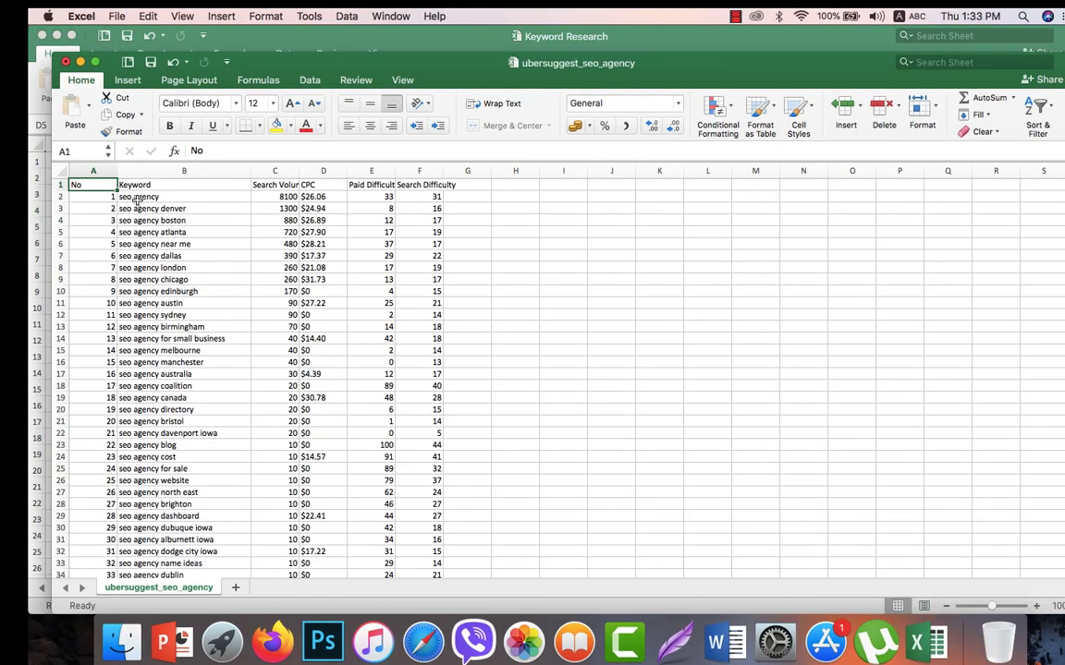
# - Copy the keyword data B2:F32 from the ubersuggest_seo_agency workbook into the KW Idea sheet of the Keyword Research workbook, starting at cell A2
pyautogui.moveTo(136, 200); pyautogui.dragTo(418, 545)
pyautogui.press('super+c')
pyautogui.rightClick(924, 636)
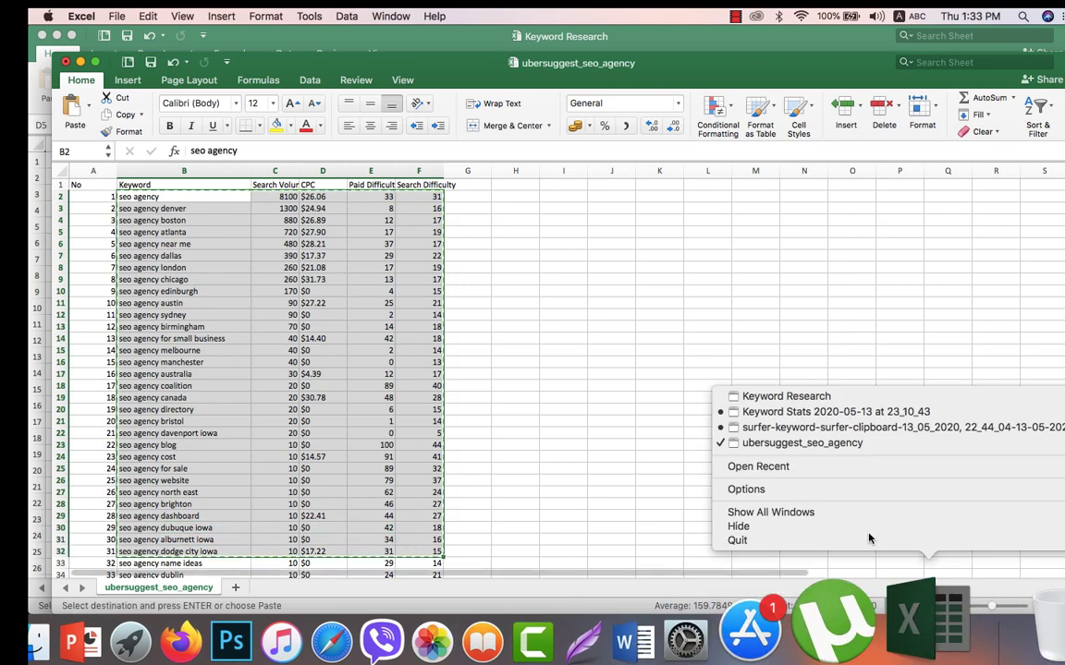
pyautogui.click(767, 370)
pyautogui.click(117, 177)
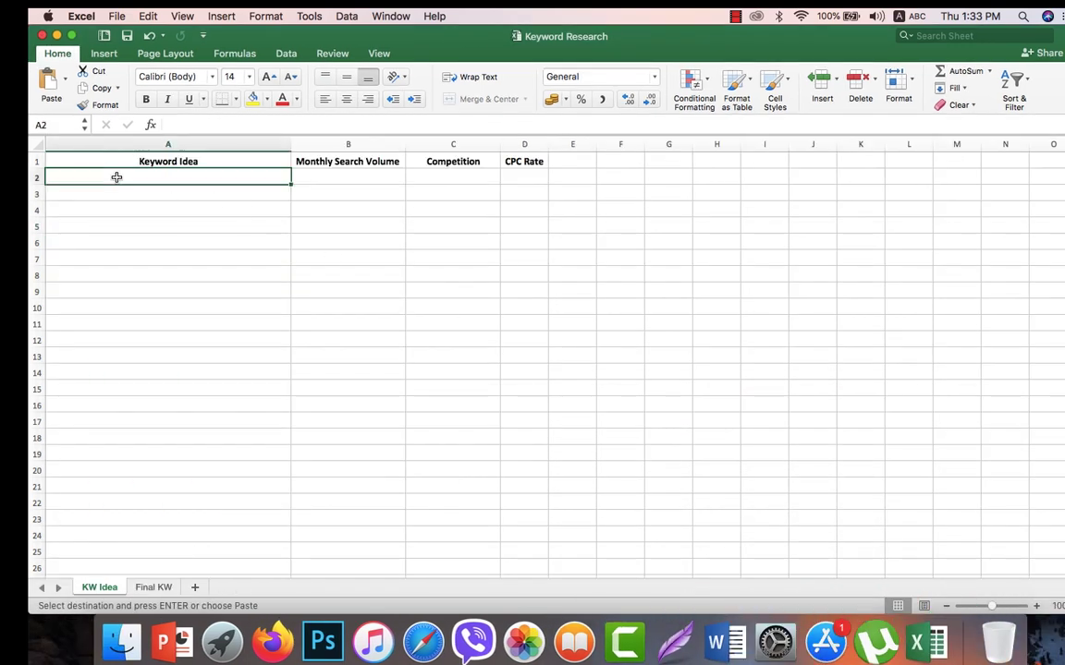
pyautogui.press('super+v')
# - Clear the pasted CPC and paid difficulty values under the Competition and CPC Rate headings
pyautogui.click(526, 194)
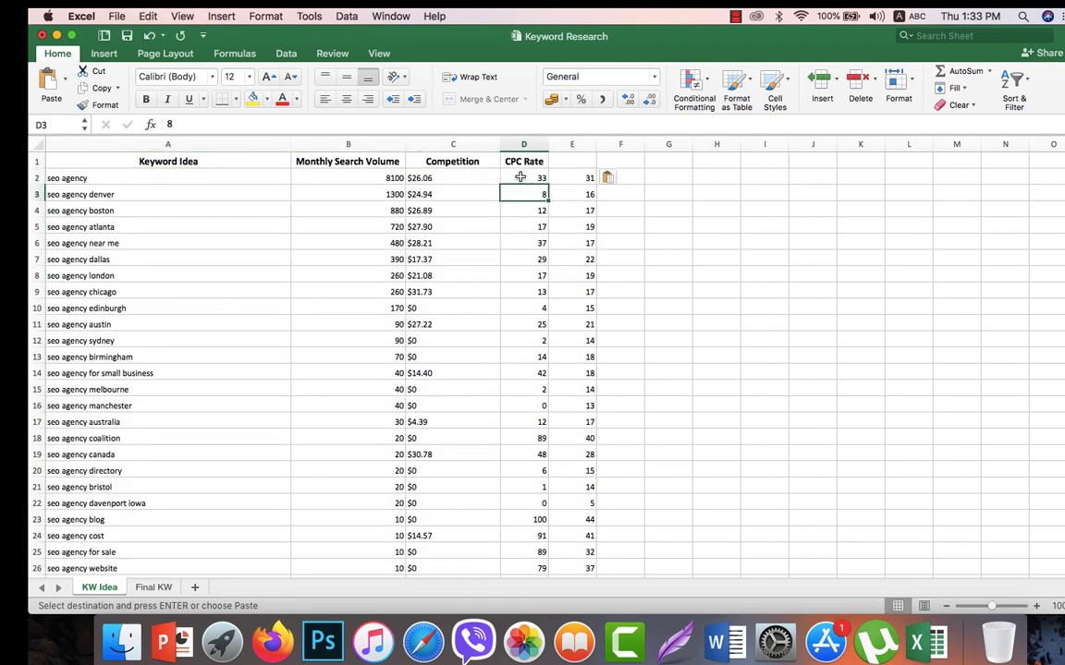
pyautogui.moveTo(444, 177); pyautogui.dragTo(528, 499)
pyautogui.press('Delete')
# - Move the search difficulty values from E2:E32 into the Competition column, starting at cell C2
pyautogui.moveTo(566, 174); pyautogui.dragTo(570, 231)
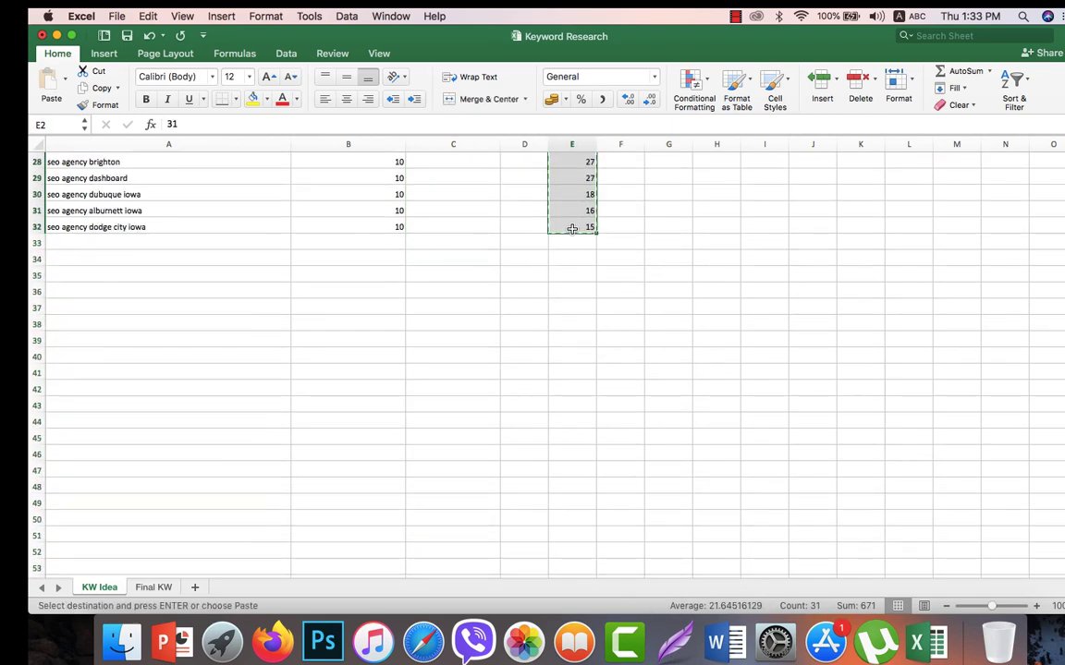
pyautogui.press('cmd+c')
pyautogui.scroll(3, 587, 298)
pyautogui.scroll(5, 578, 351)
pyautogui.click(435, 178)
pyautogui.press('super+v')
# - Centre-align the Monthly Search Volume and Competition columns in the KW Idea sheet
pyautogui.click(453, 144)
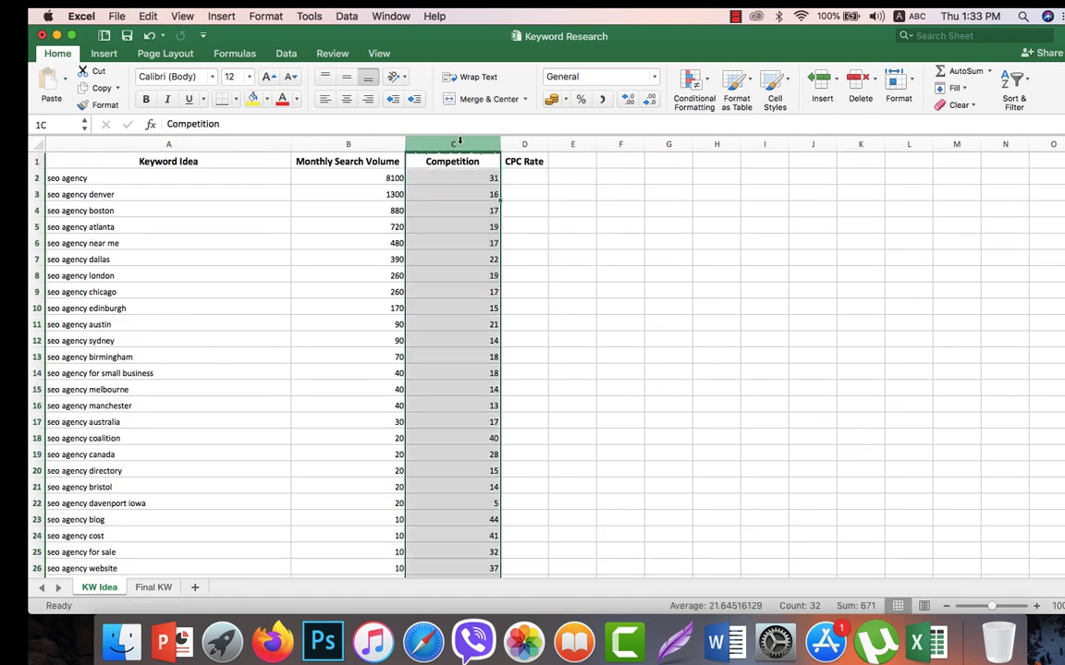
pyautogui.click(349, 95)
pyautogui.click(347, 144)
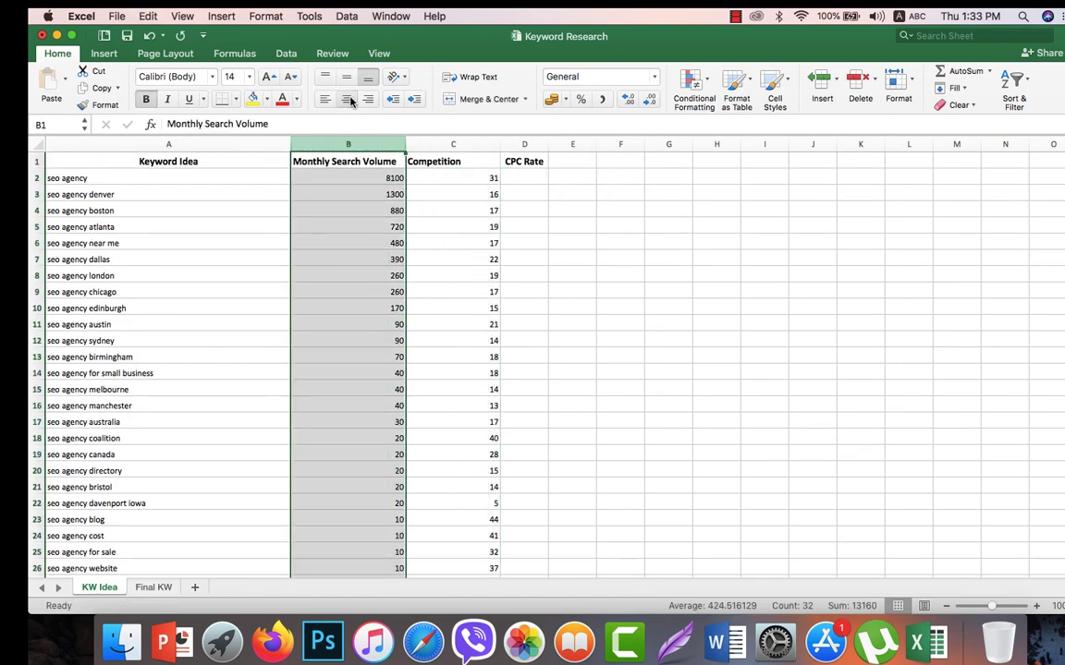
pyautogui.click(346, 99)
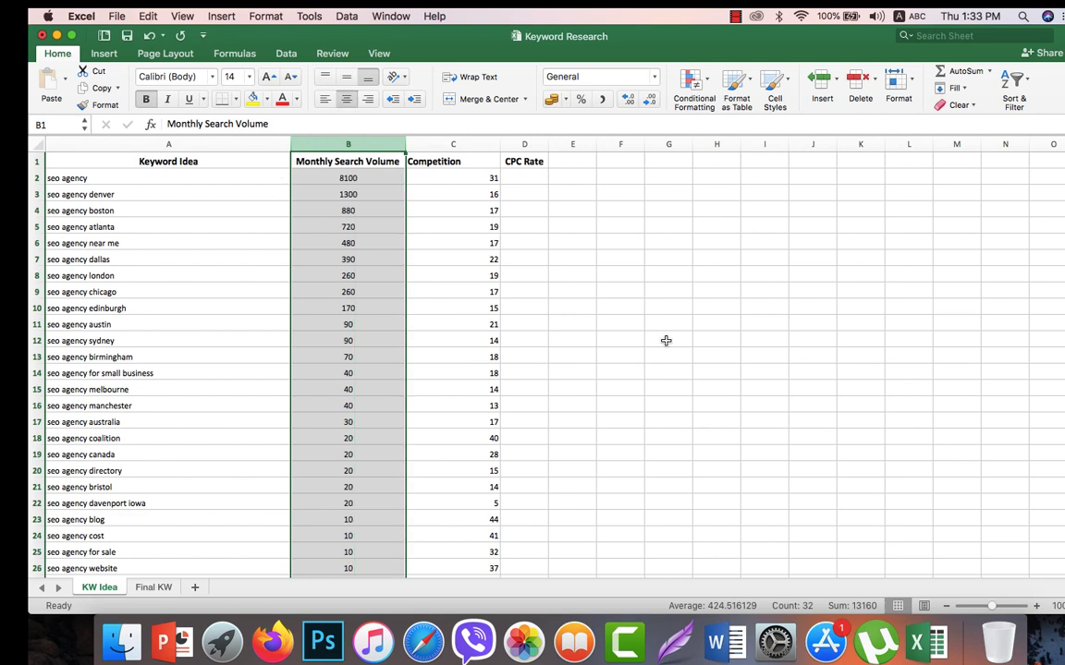
pyautogui.click(441, 146)
pyautogui.click(345, 99)
pyautogui.click(572, 227)
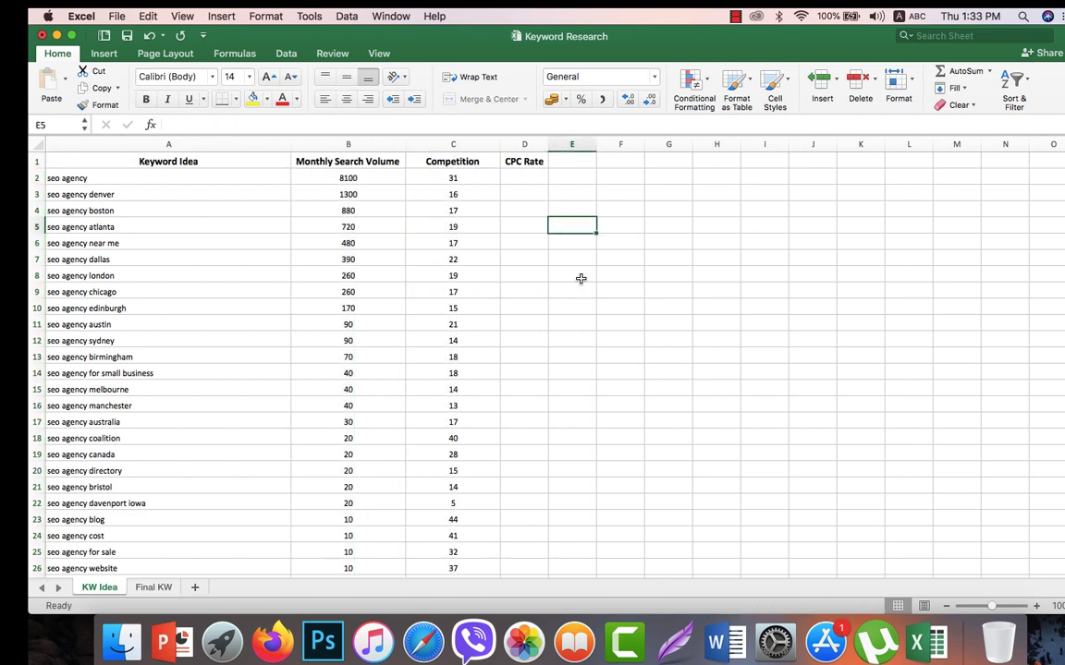
# - Change the font colour of row 32, which holds the keyword "seo agency dodge city iowa"
pyautogui.scroll(-3, 312, 361)
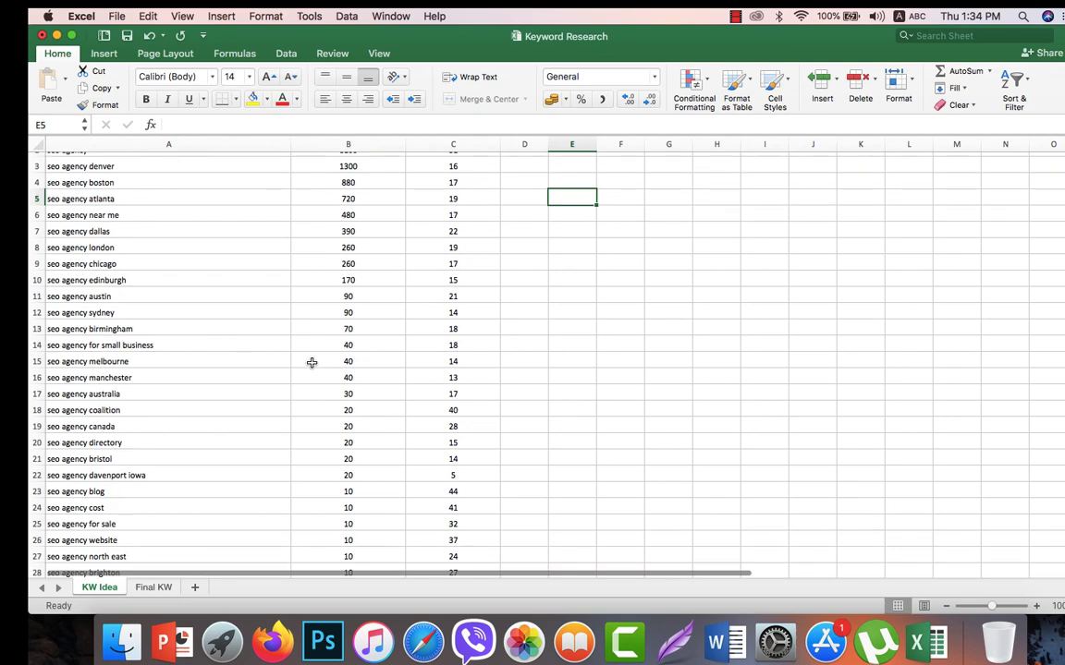
pyautogui.scroll(3, 312, 361)
pyautogui.scroll(-10, 311, 362)
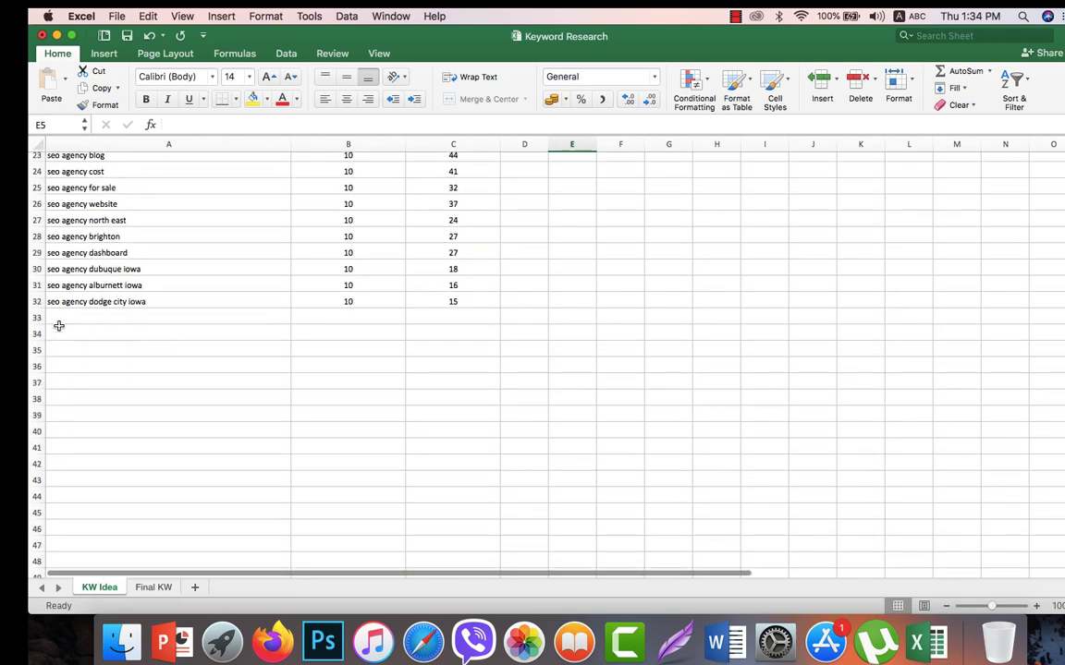
pyautogui.click(40, 301)
pyautogui.click(296, 99)
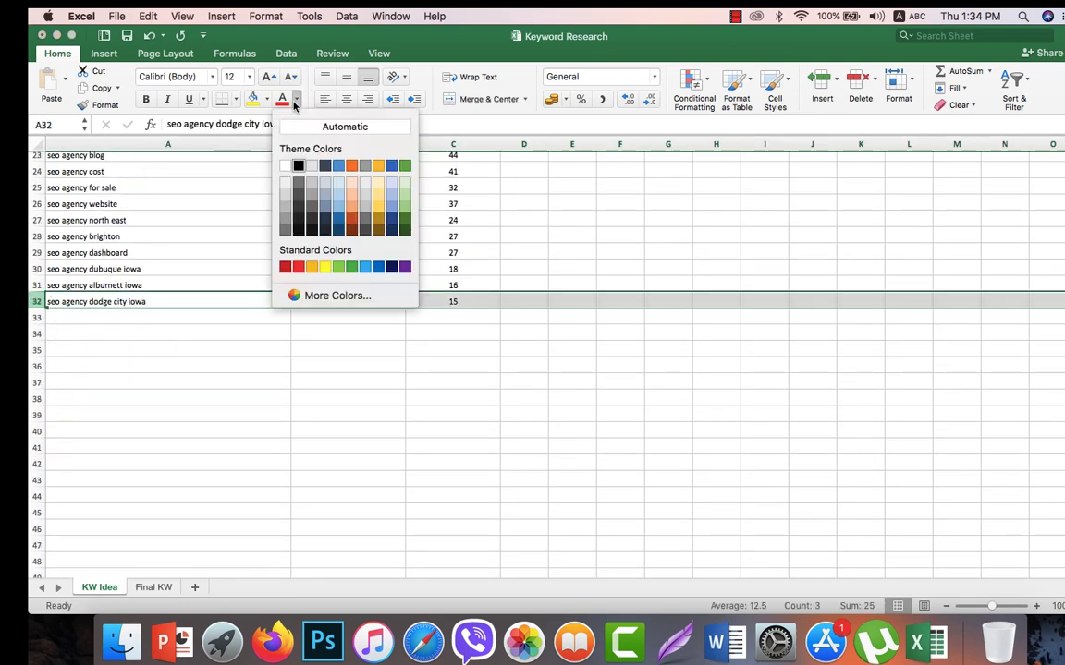
pyautogui.click(328, 166)
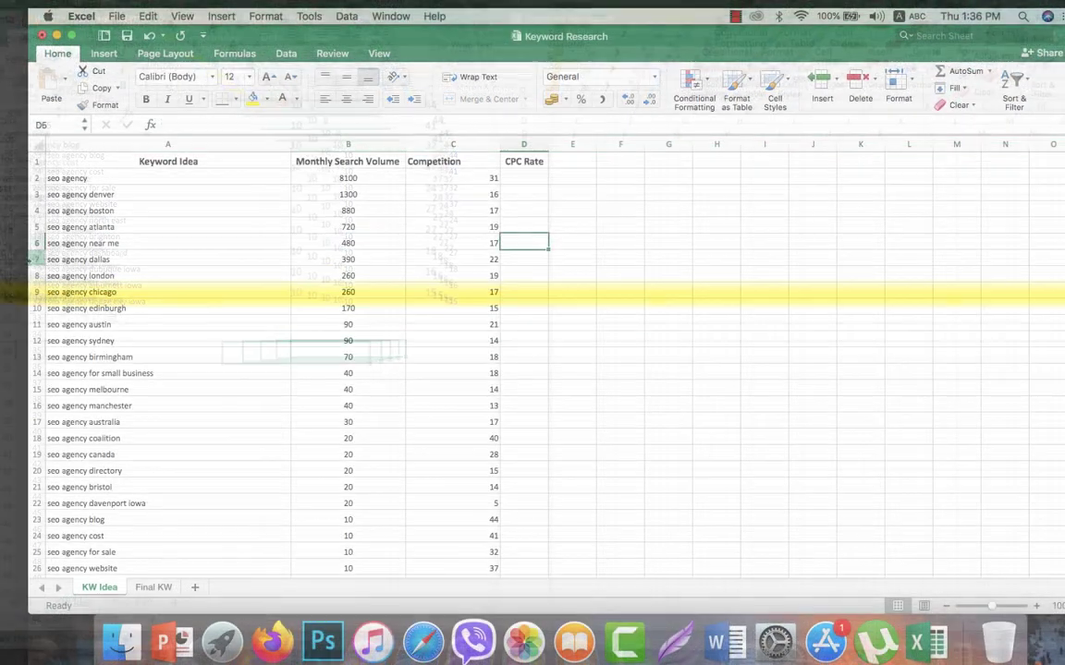
# - Copy the "seo agency near me" row A6:C6 from the KW Idea sheet into the Final KW sheet at cell A2
pyautogui.moveTo(65, 243); pyautogui.dragTo(466, 240)
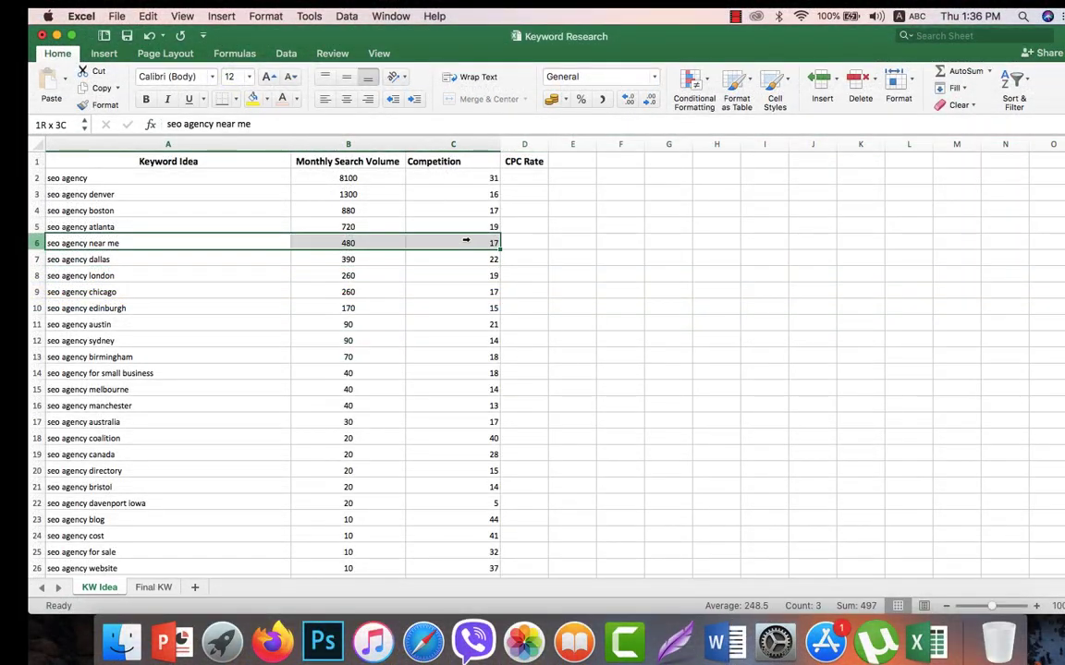
pyautogui.press('super+c')
pyautogui.click(153, 587)
pyautogui.click(138, 186)
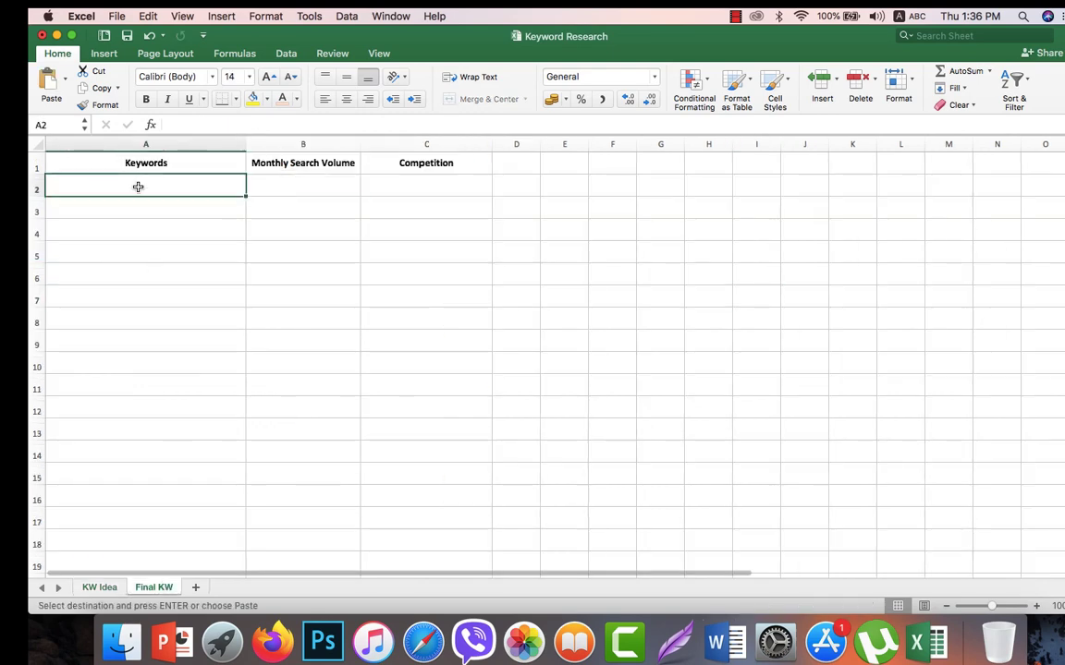
pyautogui.press('super+v')
pyautogui.click(408, 251)
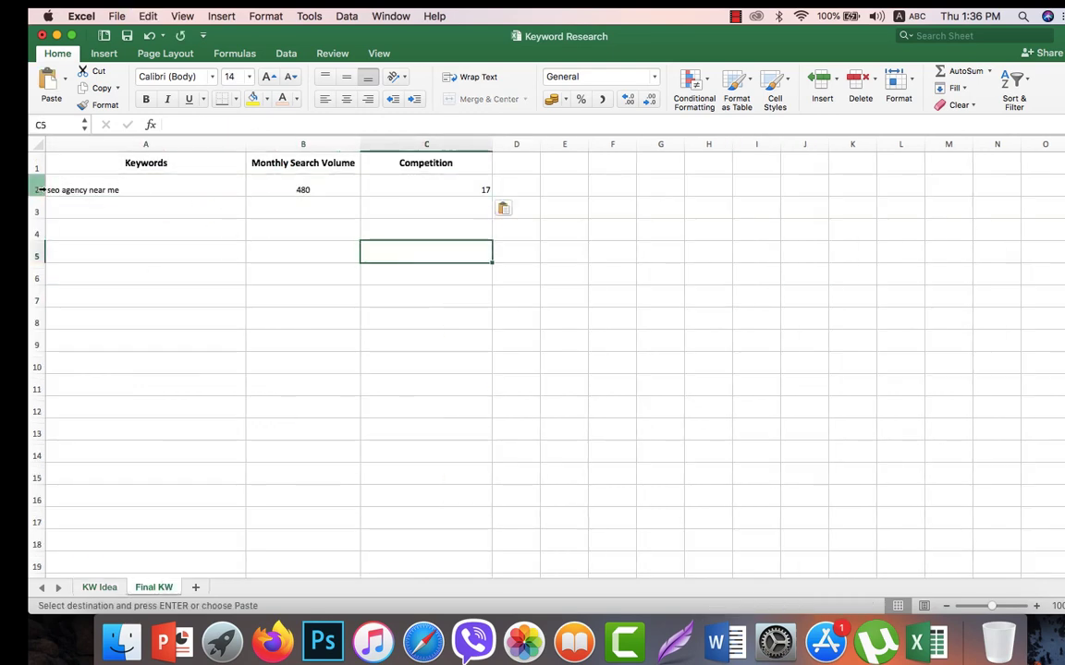
# - Set the font size of the entire Final KW sheet to 18
pyautogui.click(37, 142)
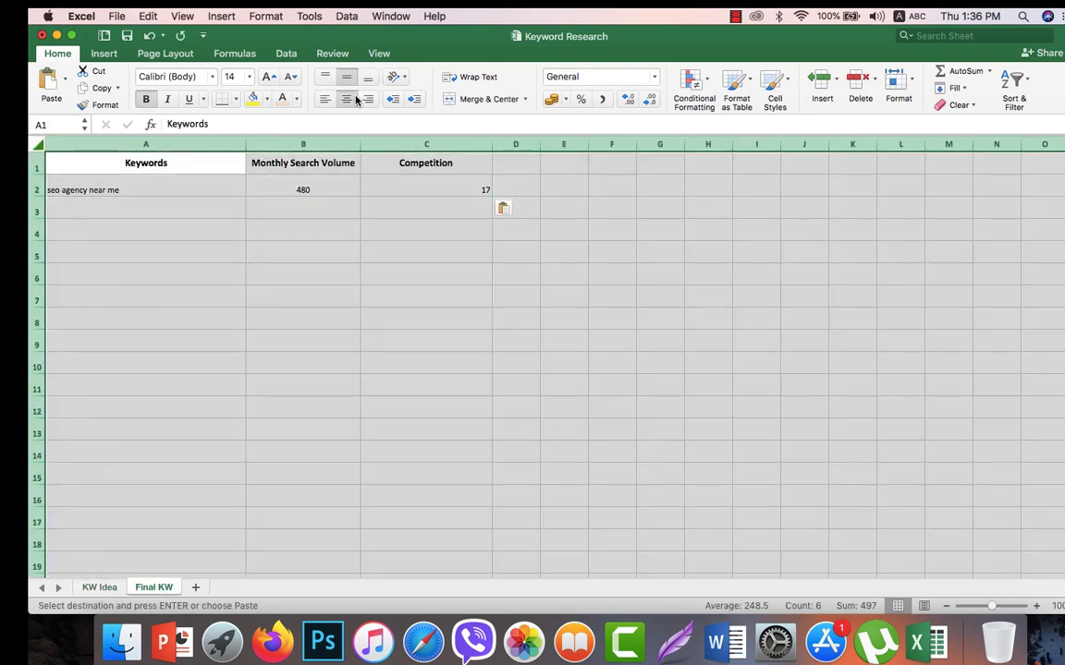
pyautogui.click(249, 77)
pyautogui.click(242, 207)
pyautogui.click(287, 245)
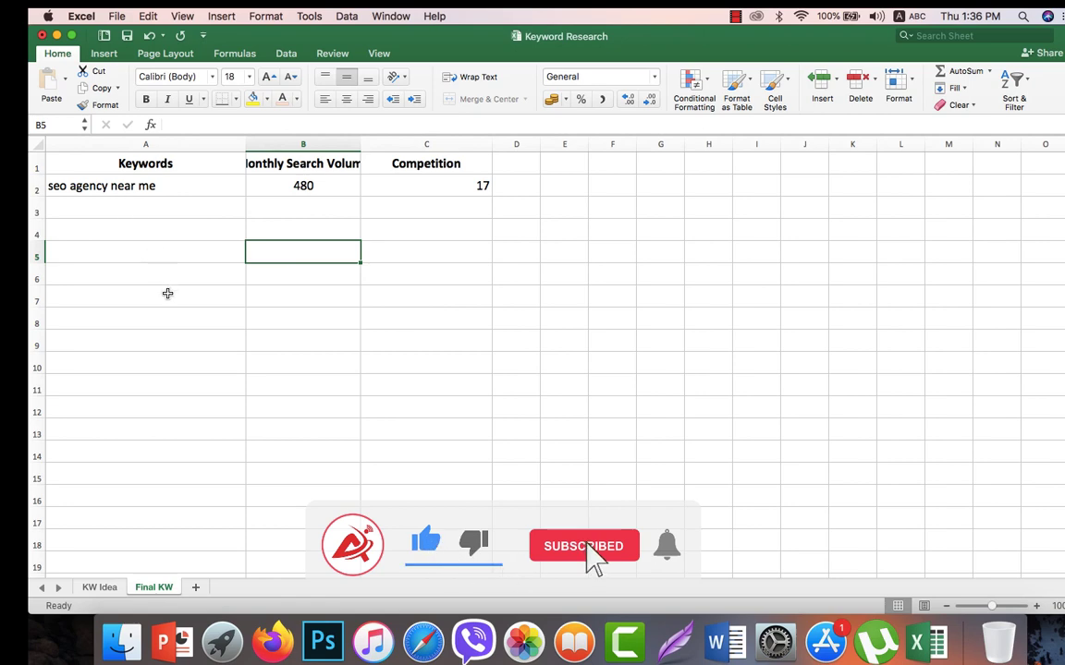
# - Try to transfer only the "digital marketing agency" keyword text from cell A35 of the KW Idea sheet to the Final KW sheet
pyautogui.click(103, 587)
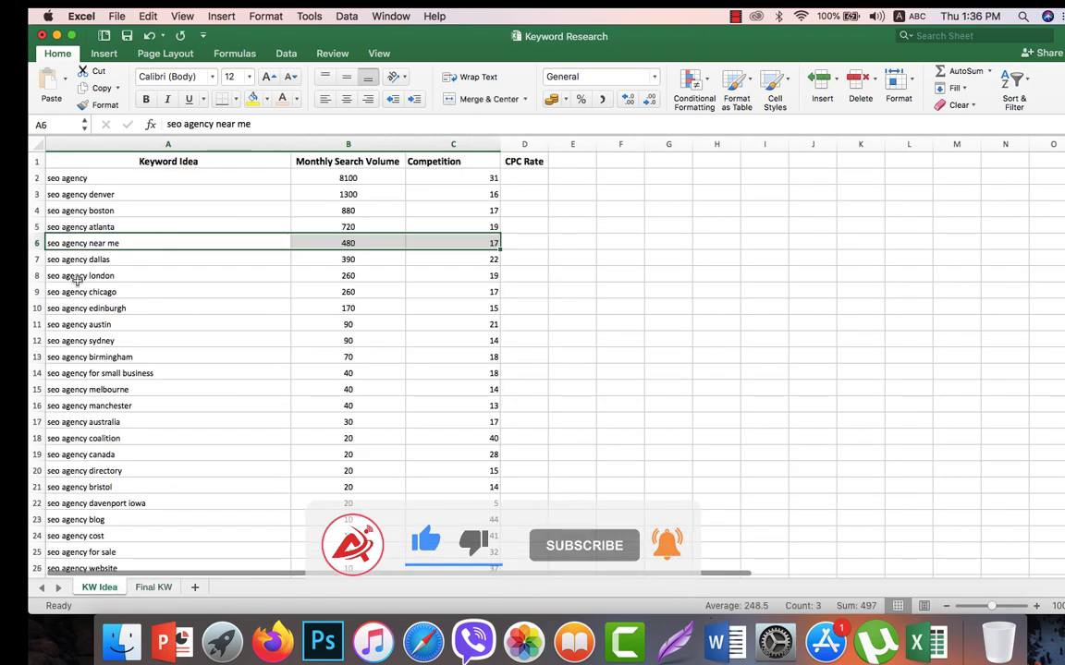
pyautogui.scroll(-9, 89, 296)
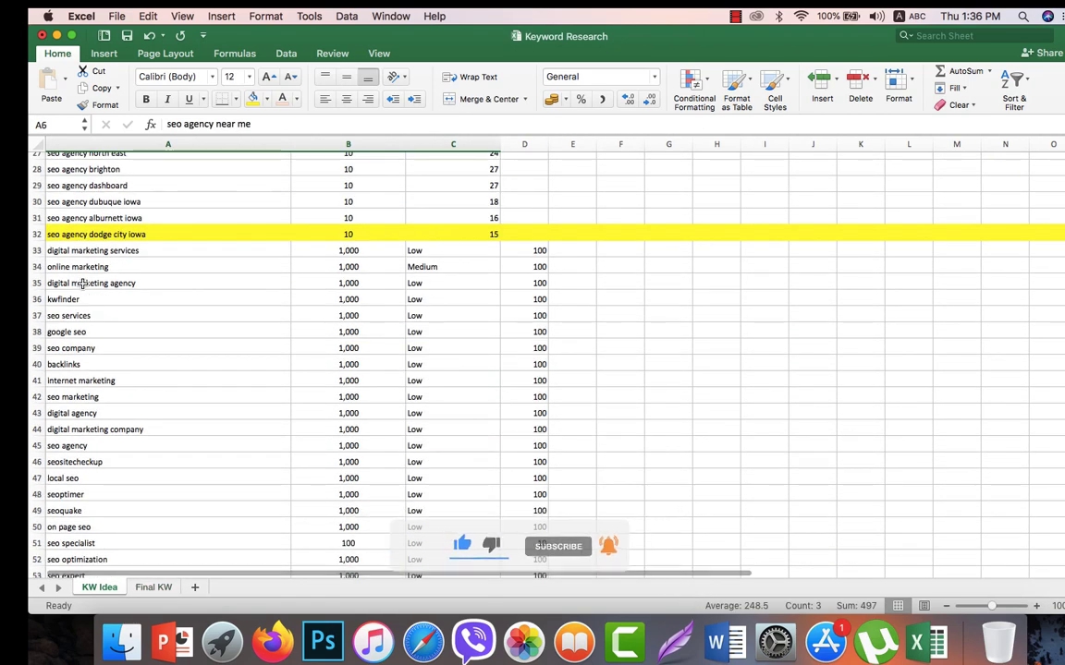
pyautogui.doubleClick(236, 284)
pyautogui.click(419, 284)
pyautogui.click(147, 281)
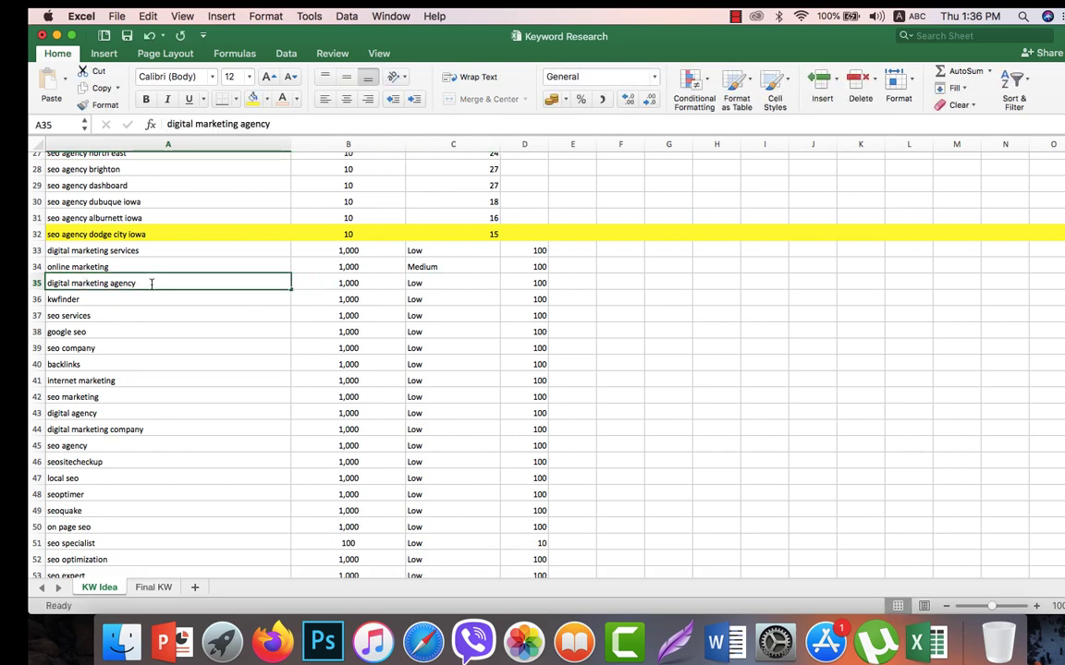
pyautogui.doubleClick(135, 282)
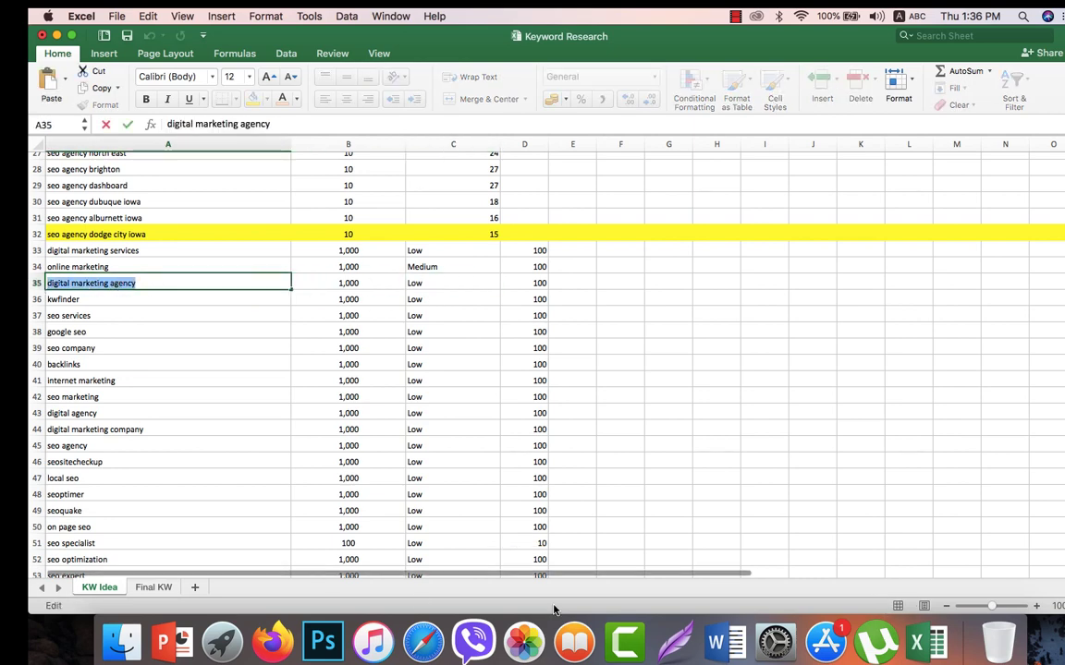
pyautogui.click(157, 587)
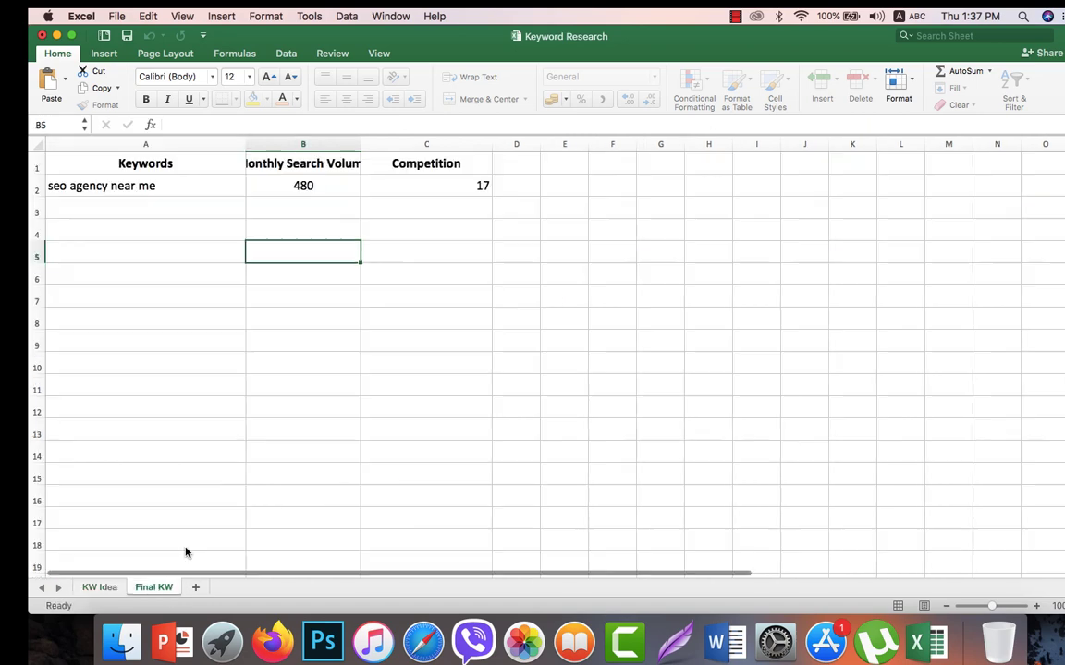
# - Copy the "digital marketing agency" row A35:C35 from the KW Idea sheet into the Final KW sheet at cell A3
pyautogui.click(102, 588)
pyautogui.moveTo(57, 292); pyautogui.dragTo(450, 300)
pyautogui.press('super+c')
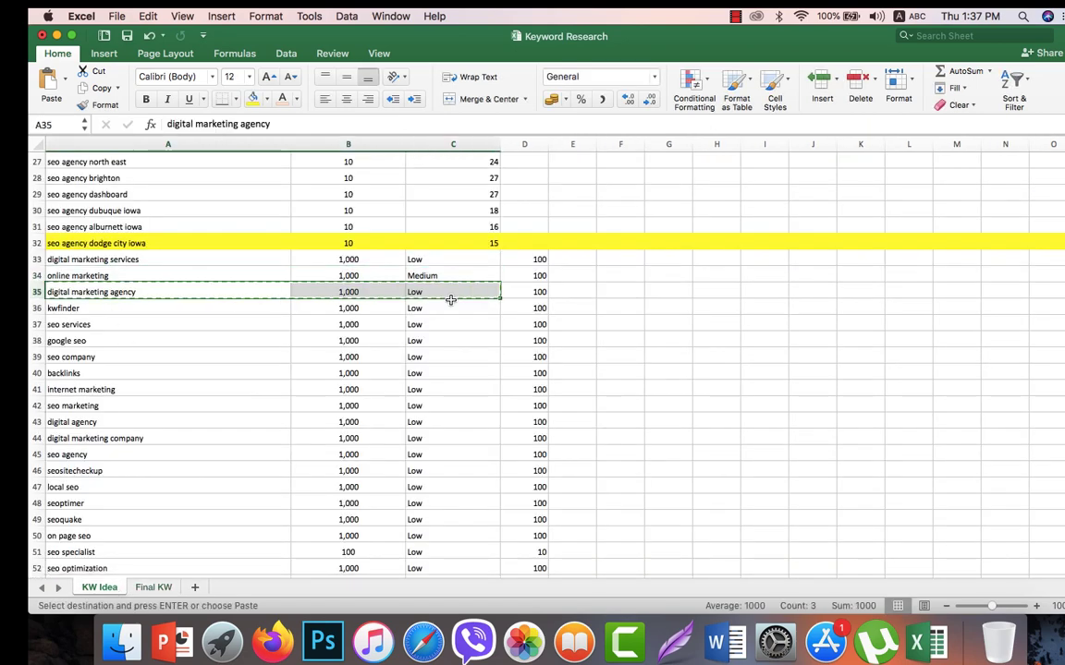
pyautogui.click(153, 587)
pyautogui.click(133, 204)
pyautogui.press('super+v')
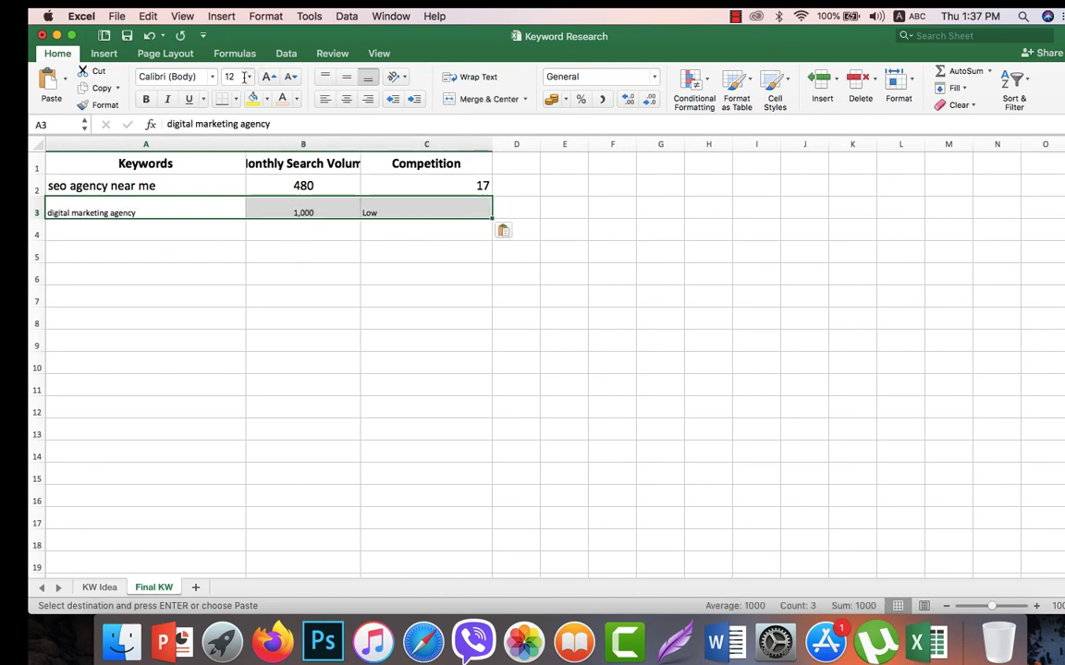
# - Set the font size of all cells in the Final KW sheet to 18, including the pasted row 3
pyautogui.click(54, 163)
pyautogui.click(37, 145)
pyautogui.click(248, 77)
pyautogui.click(218, 195)
pyautogui.click(411, 257)
# - Centre-align the Competition column in the Final KW sheet
pyautogui.click(370, 143)
pyautogui.click(346, 99)
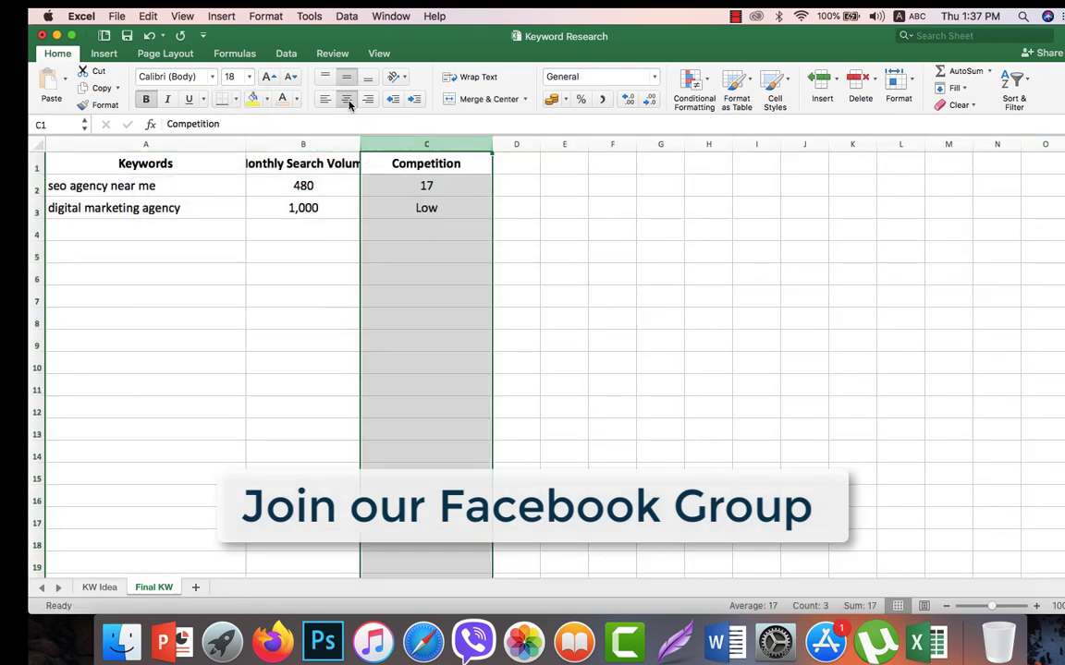
pyautogui.click(516, 274)
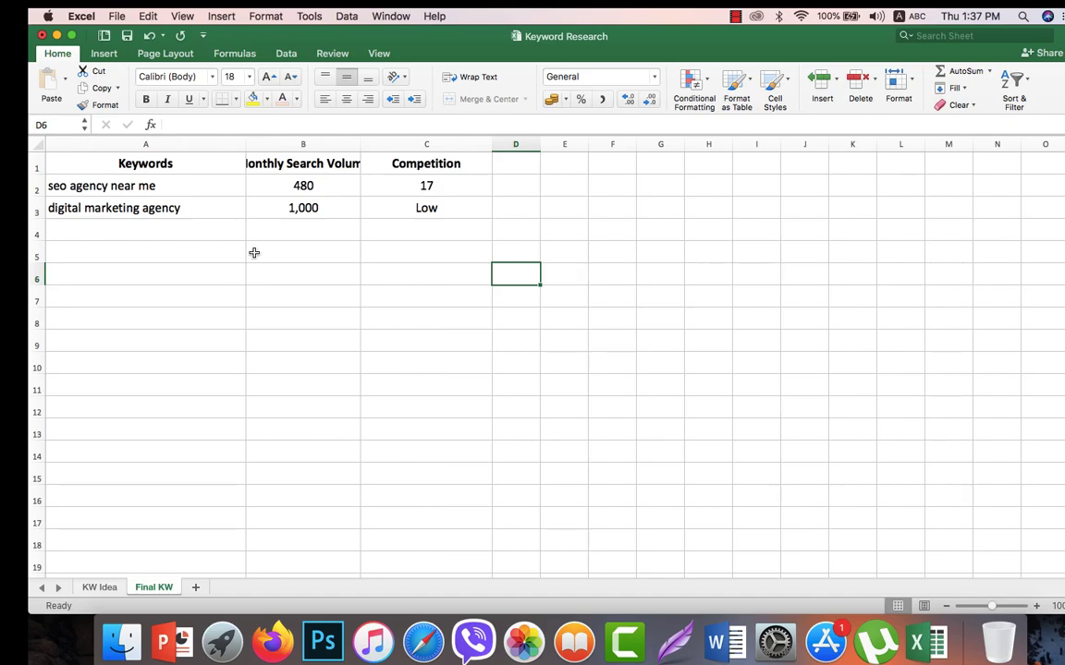